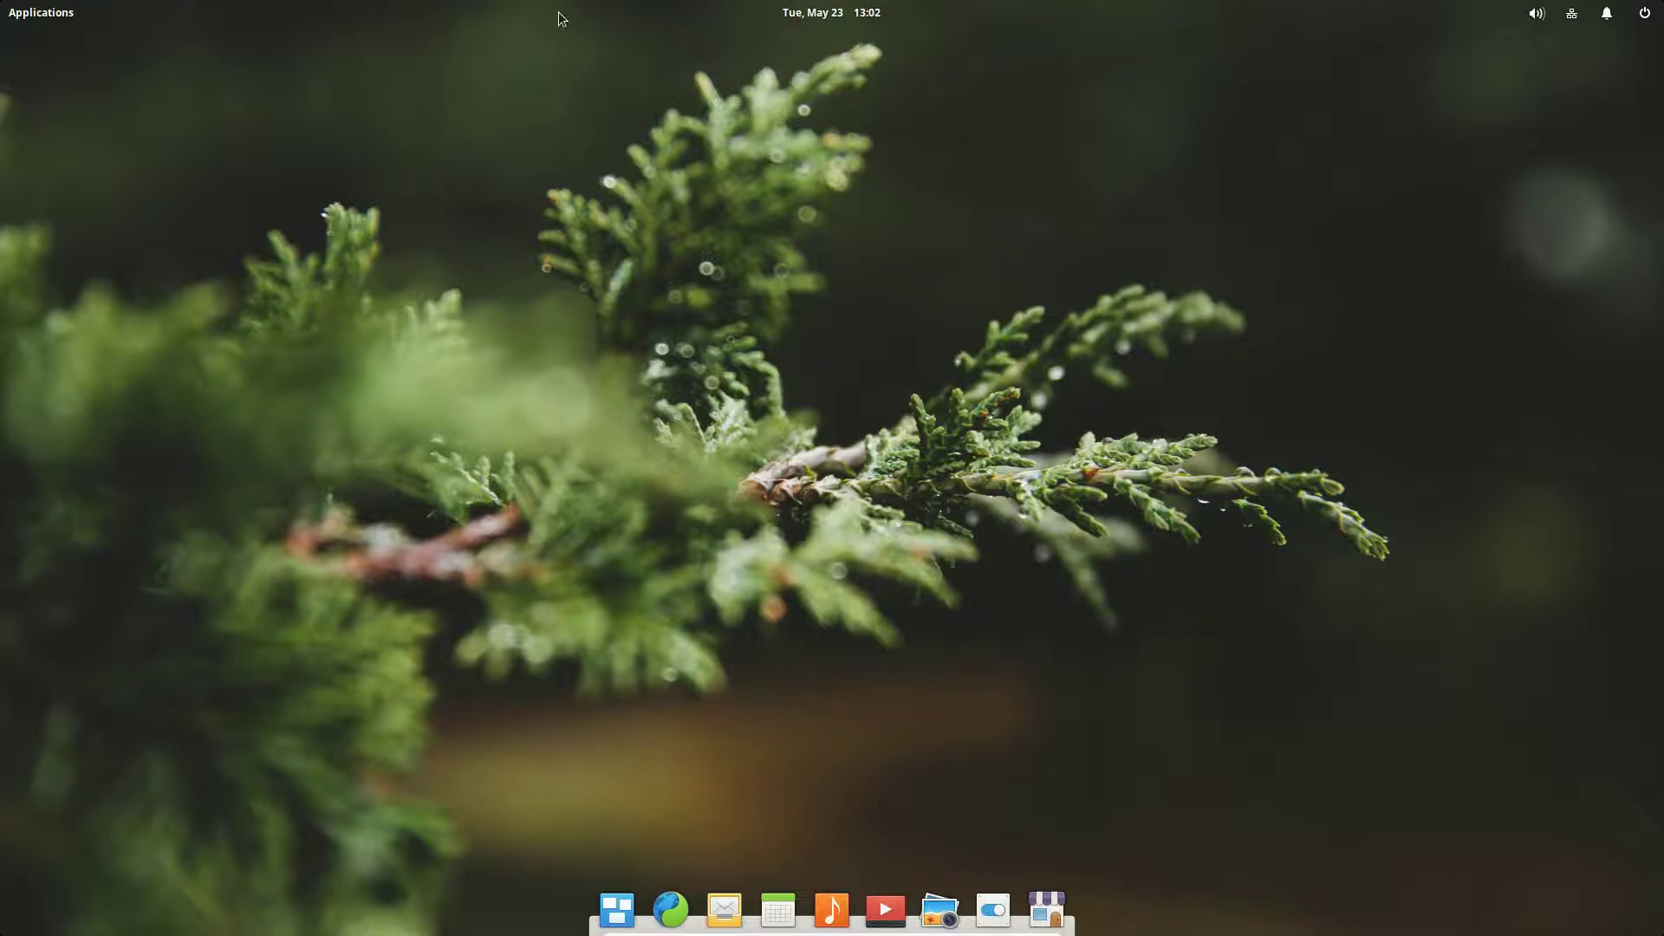
Briefly view Sound Settings from the sound indicator, then close it and dismiss the sound menu
click(1542, 14)
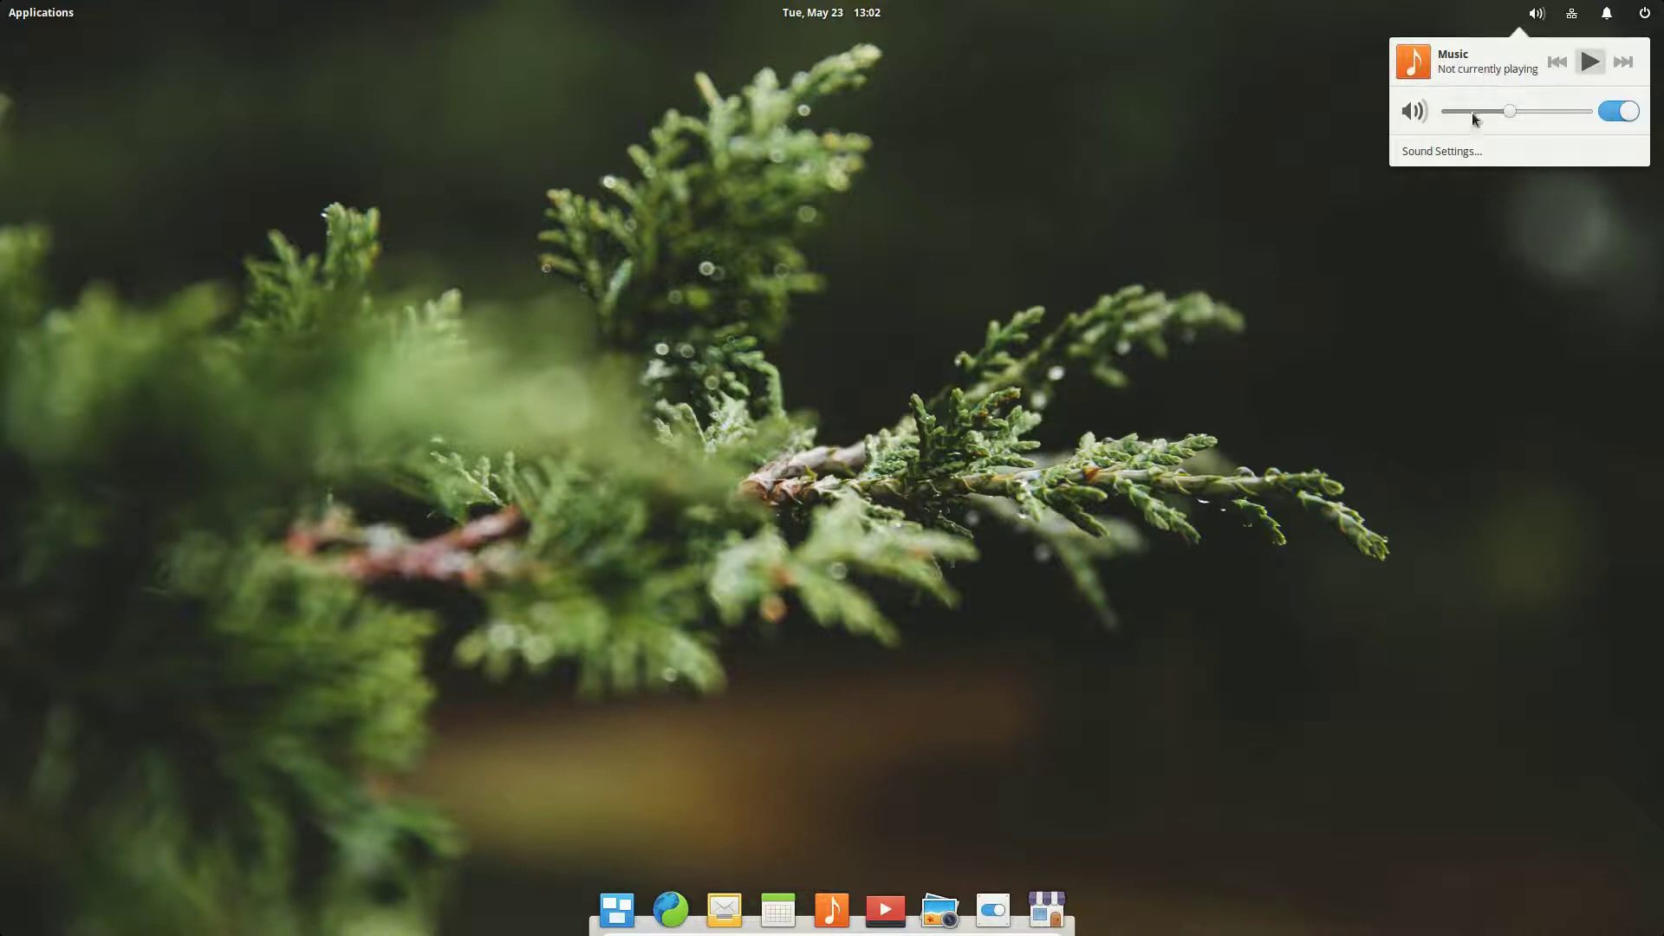
click(1420, 155)
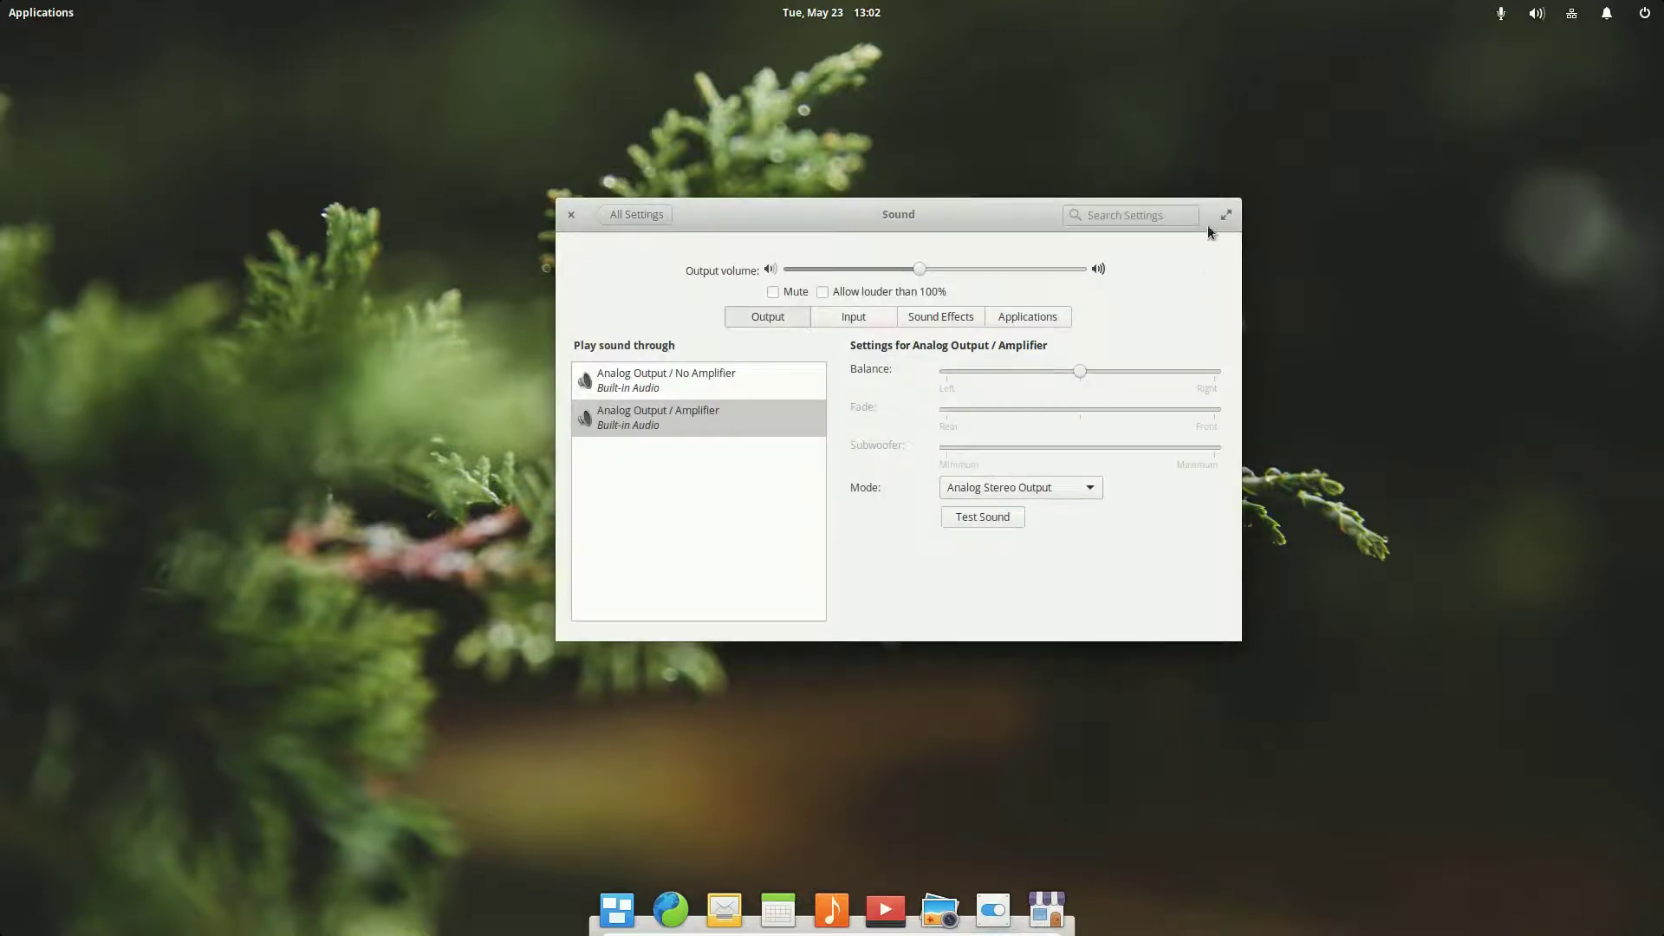
click(571, 216)
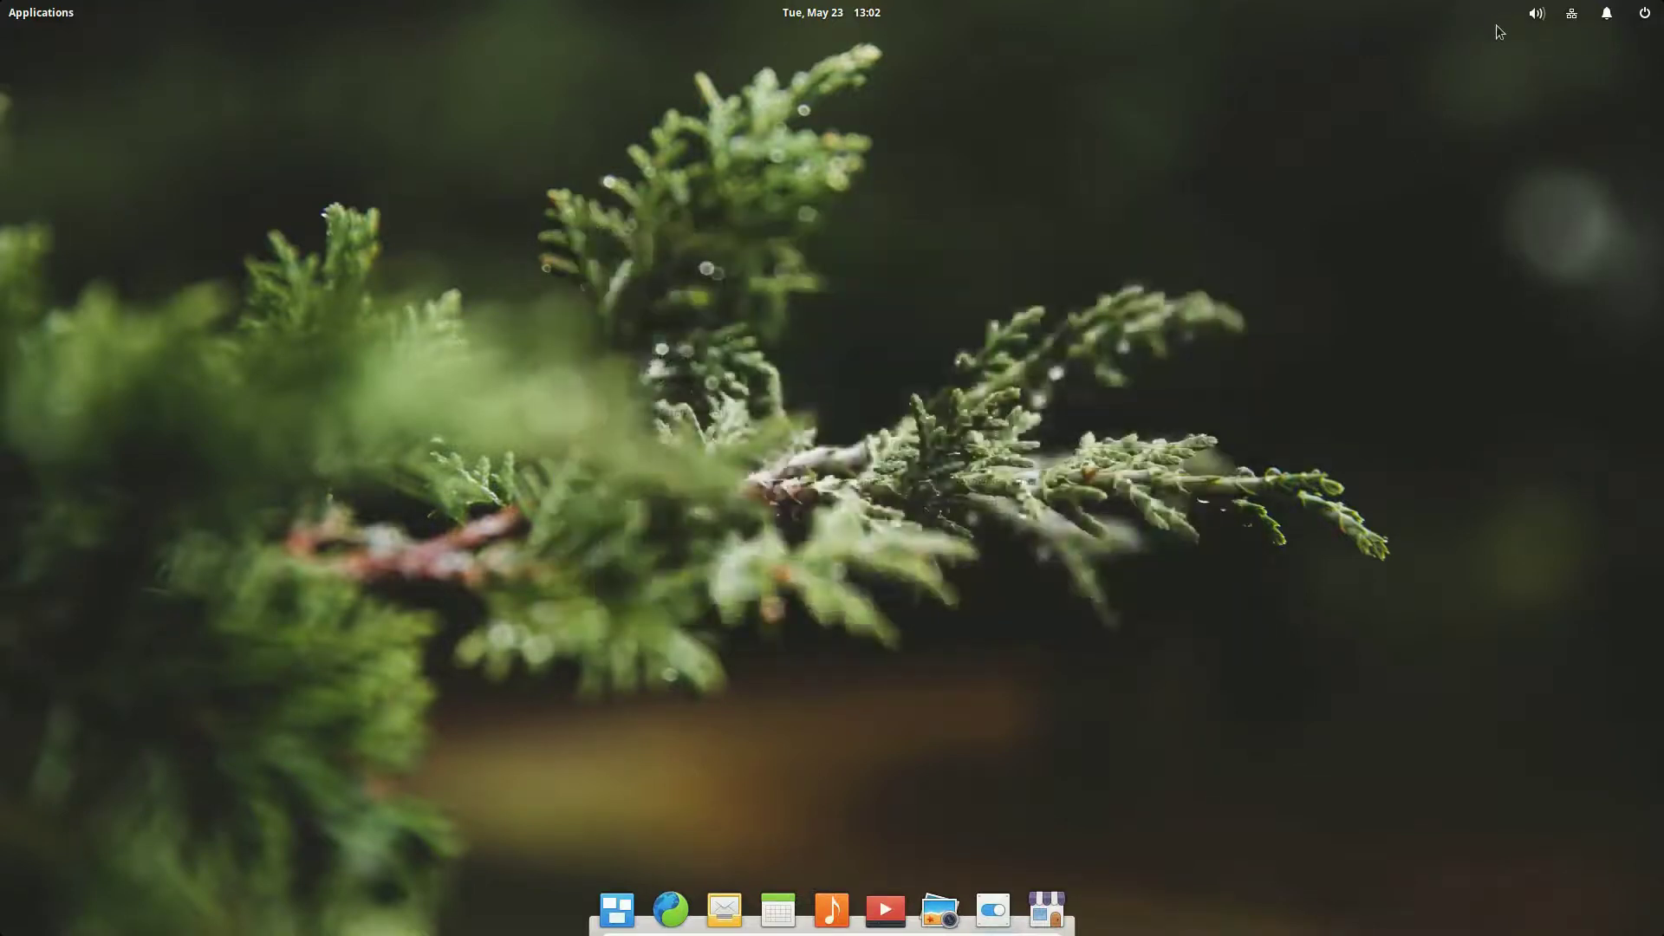
click(1535, 14)
click(1154, 121)
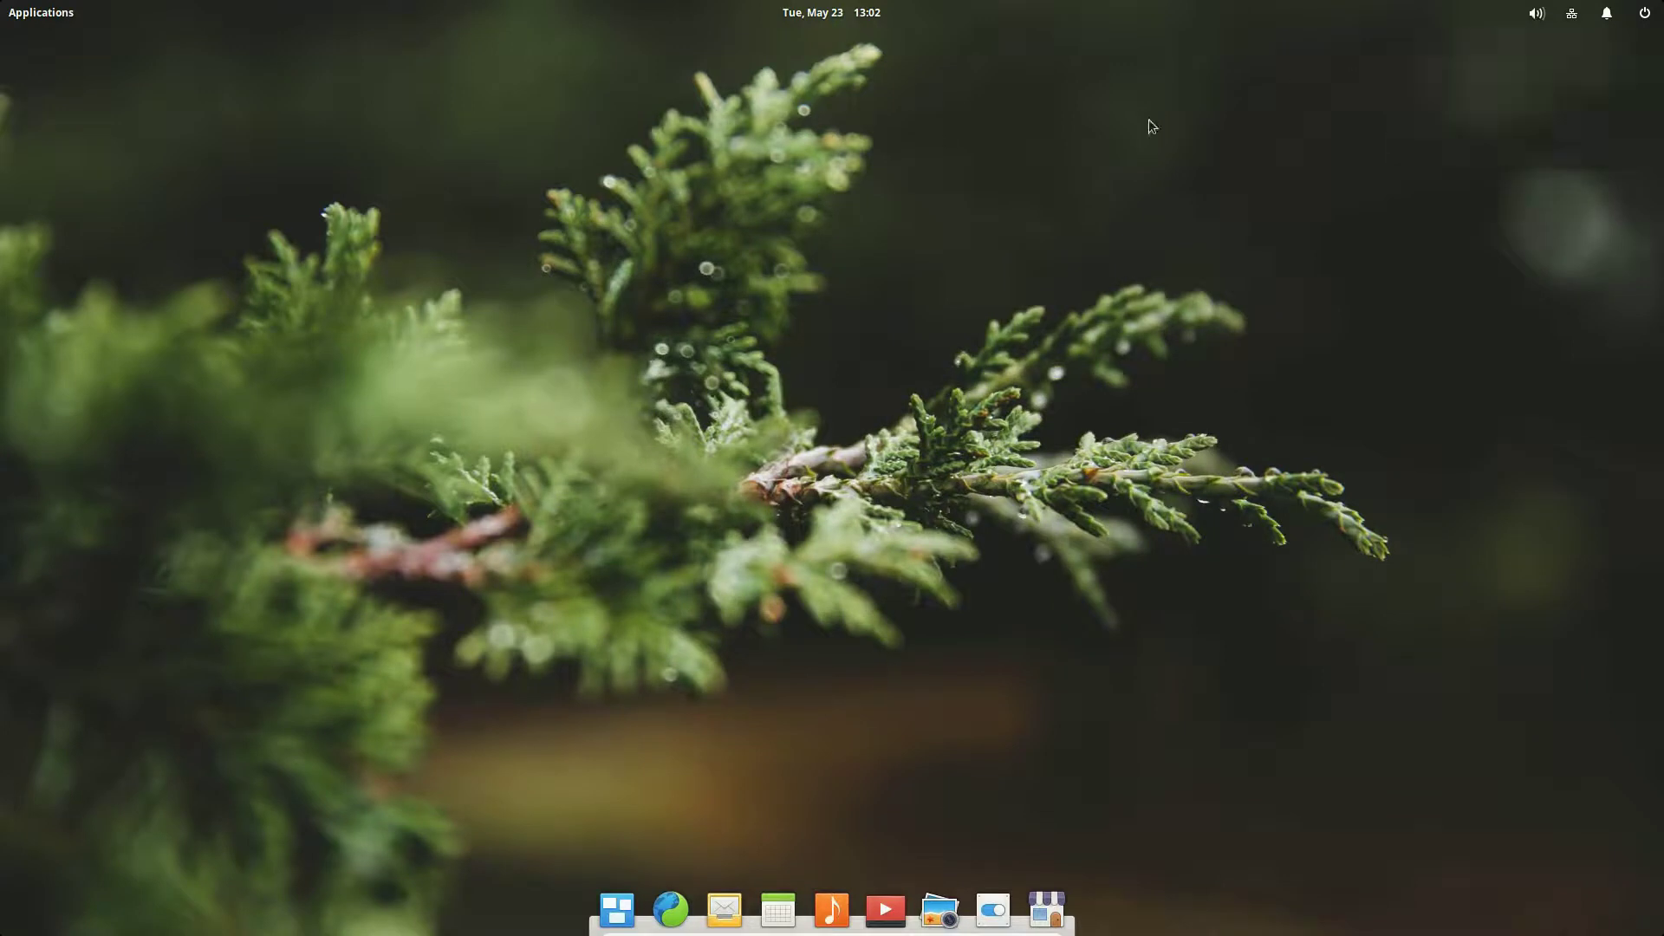
Open Network Settings from the network indicator to show the connected Ethernet details
click(1573, 20)
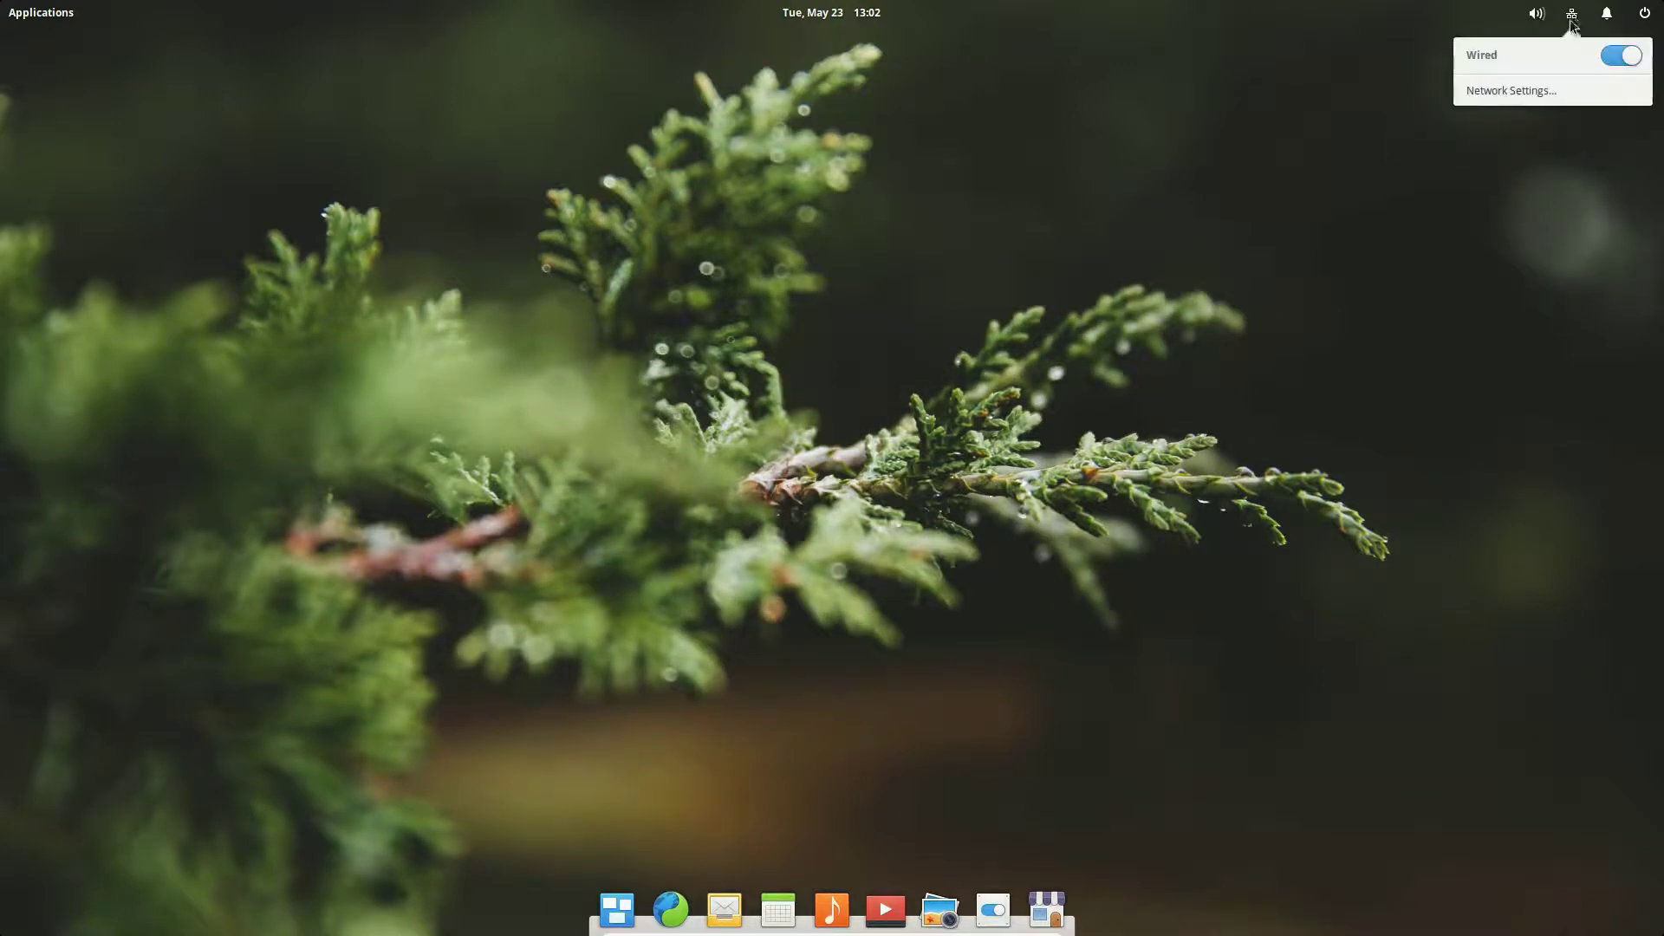
click(1451, 77)
click(1570, 17)
click(1517, 93)
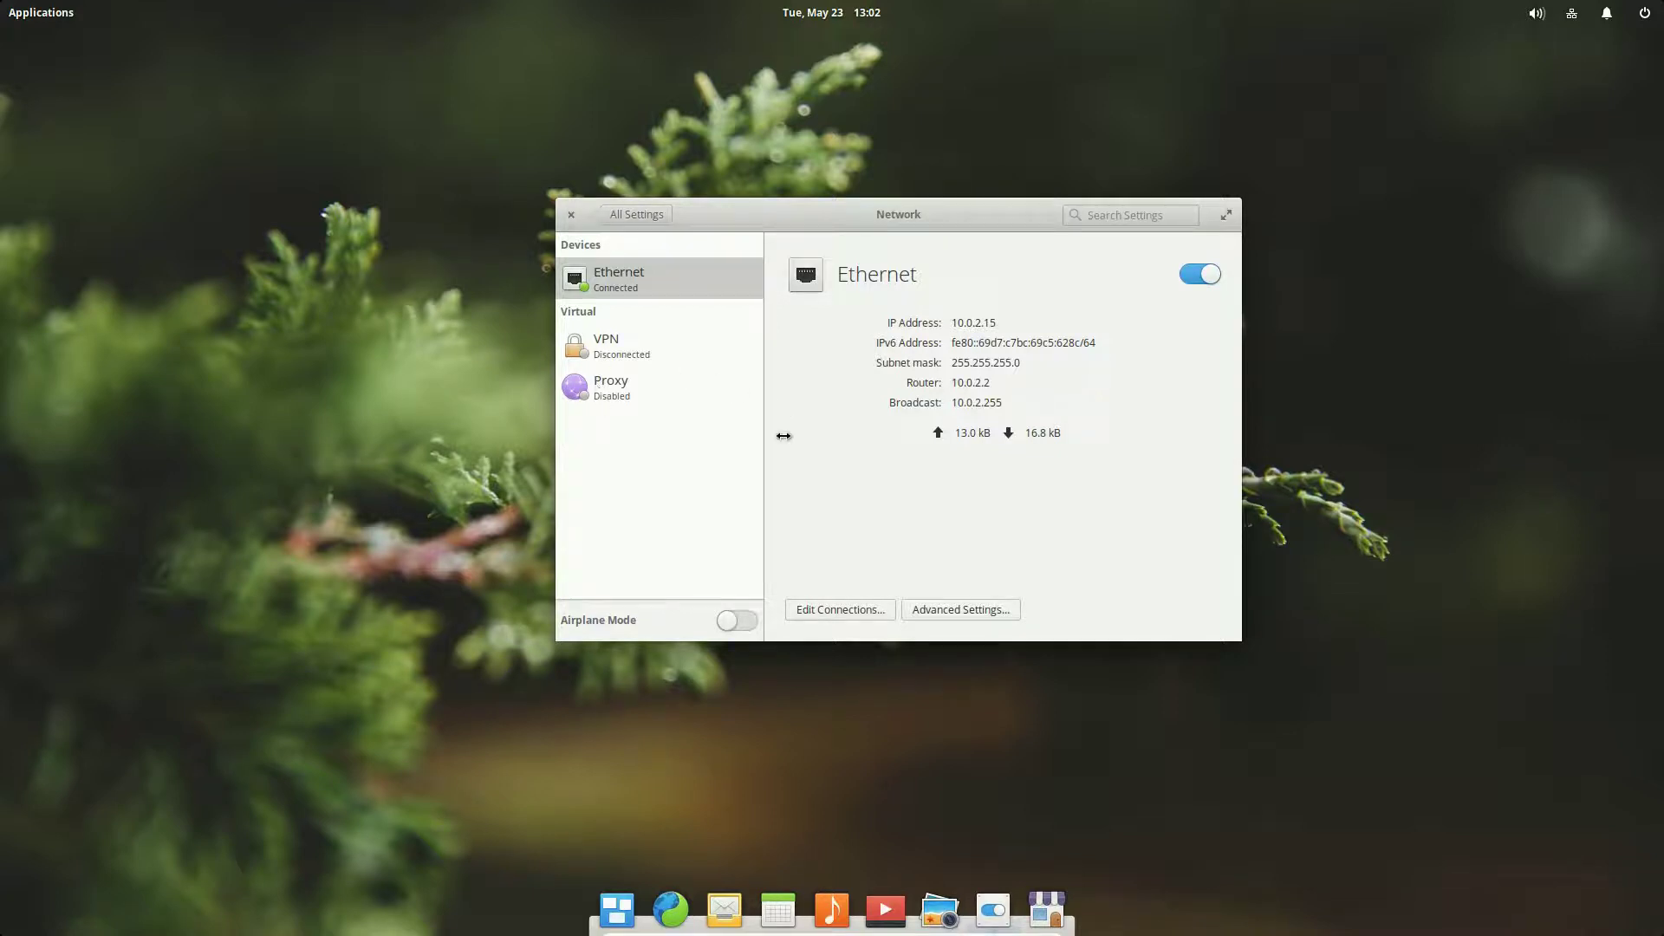
Close Network settings and open Notifications Settings from the bell indicator
click(571, 214)
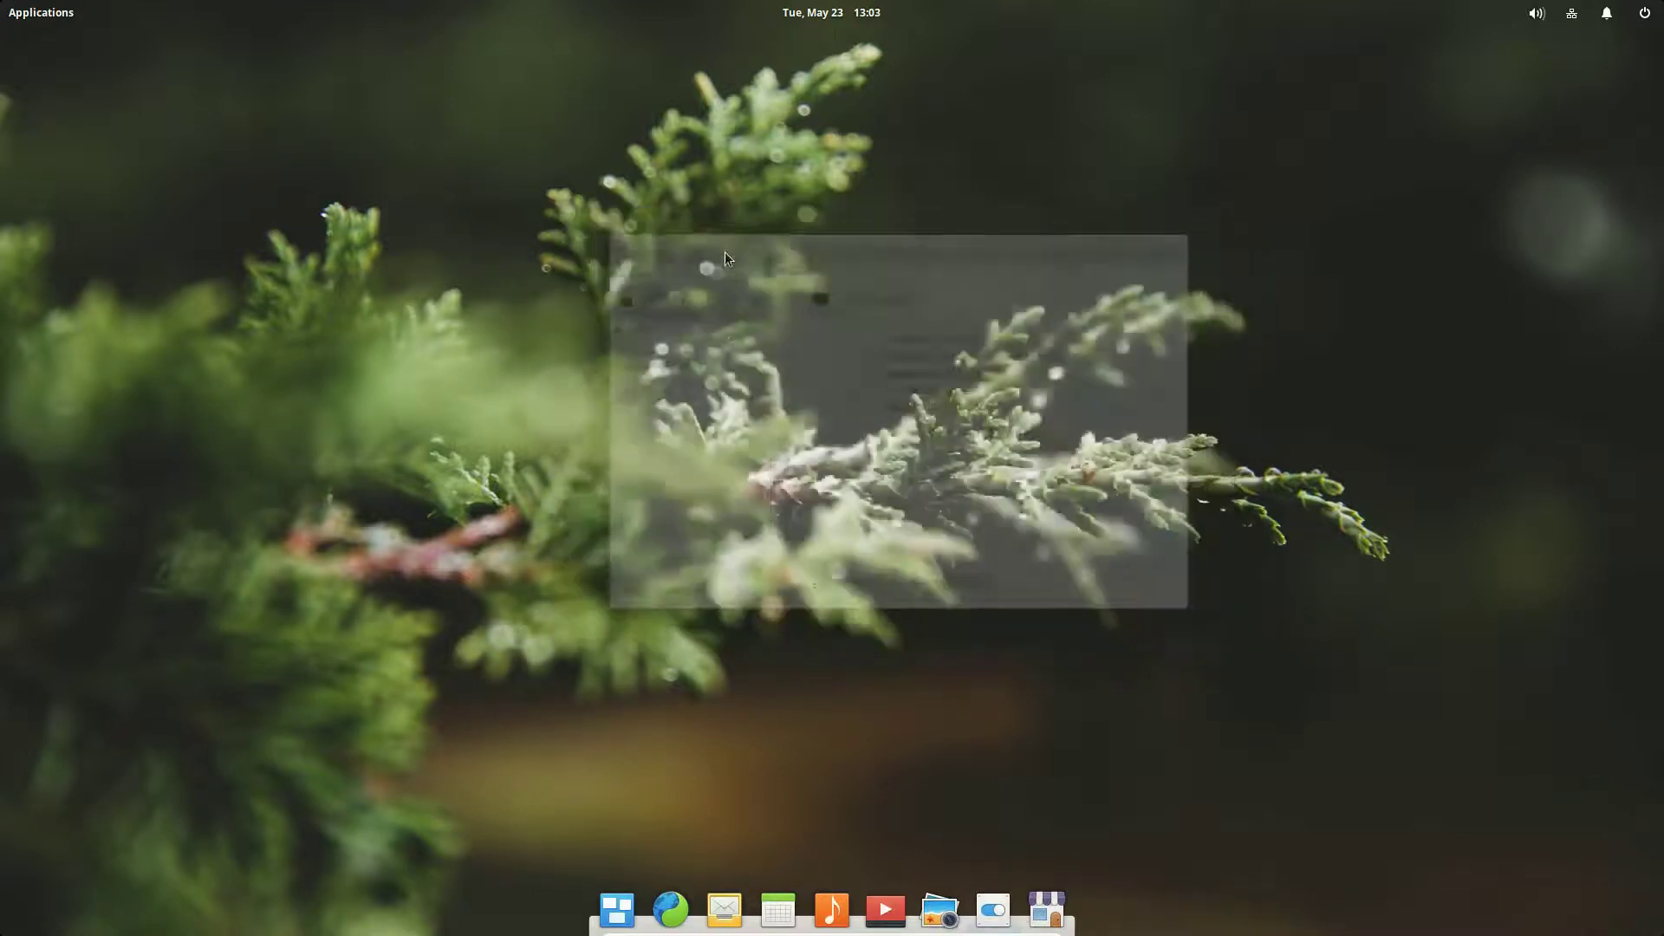
click(1604, 19)
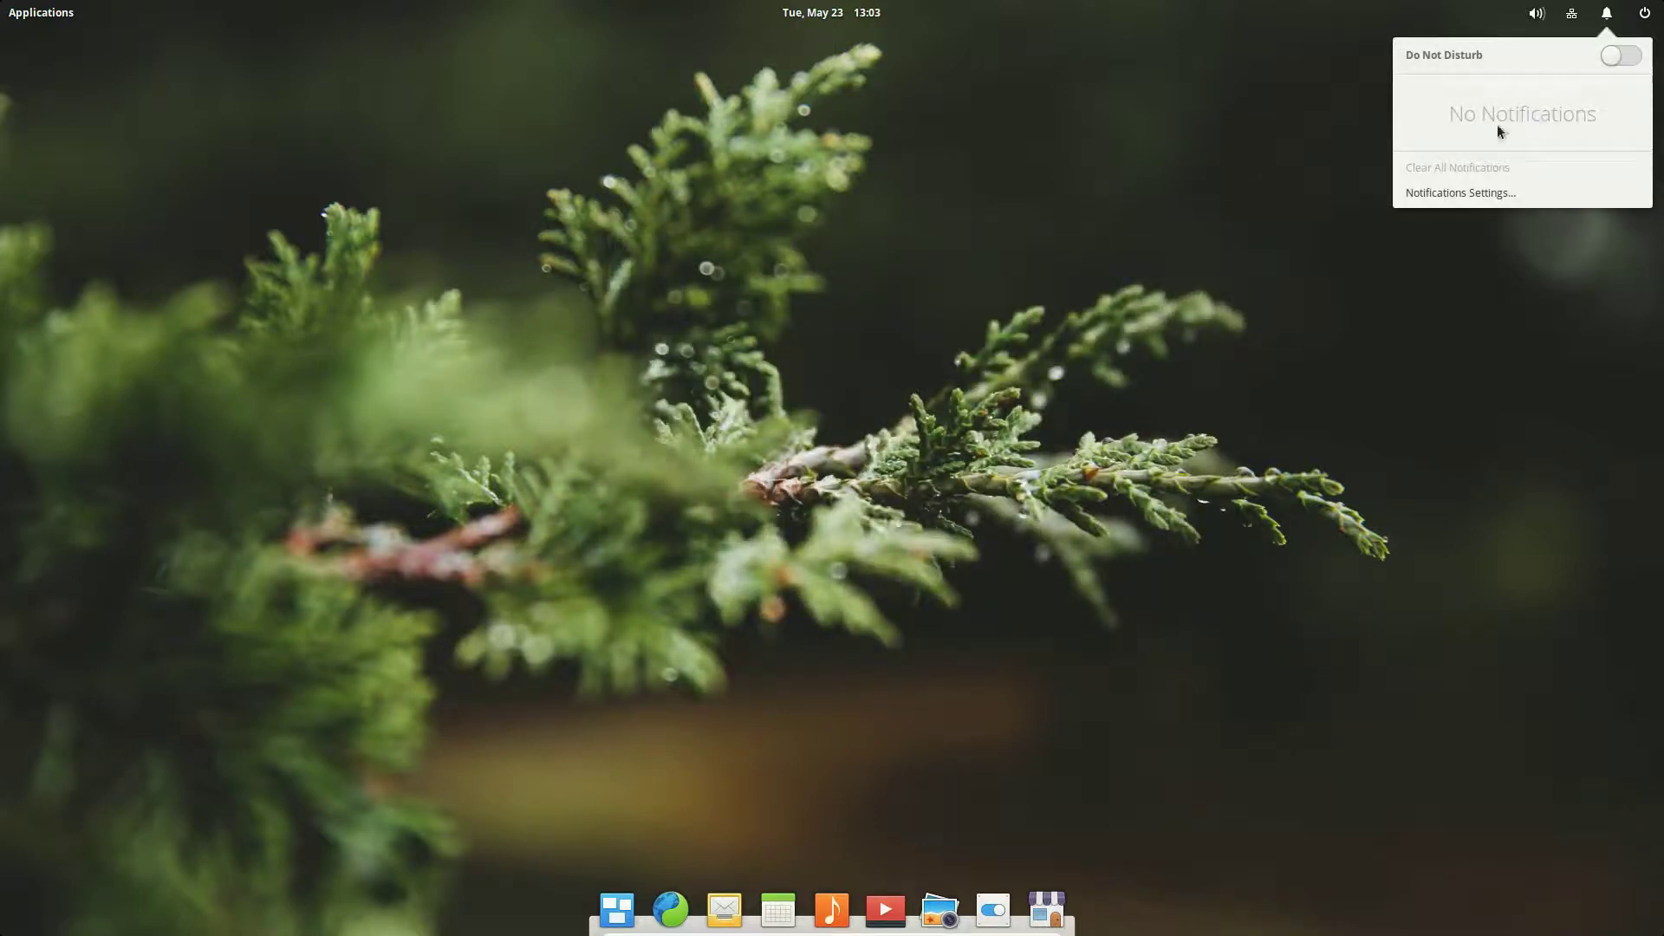
click(1510, 194)
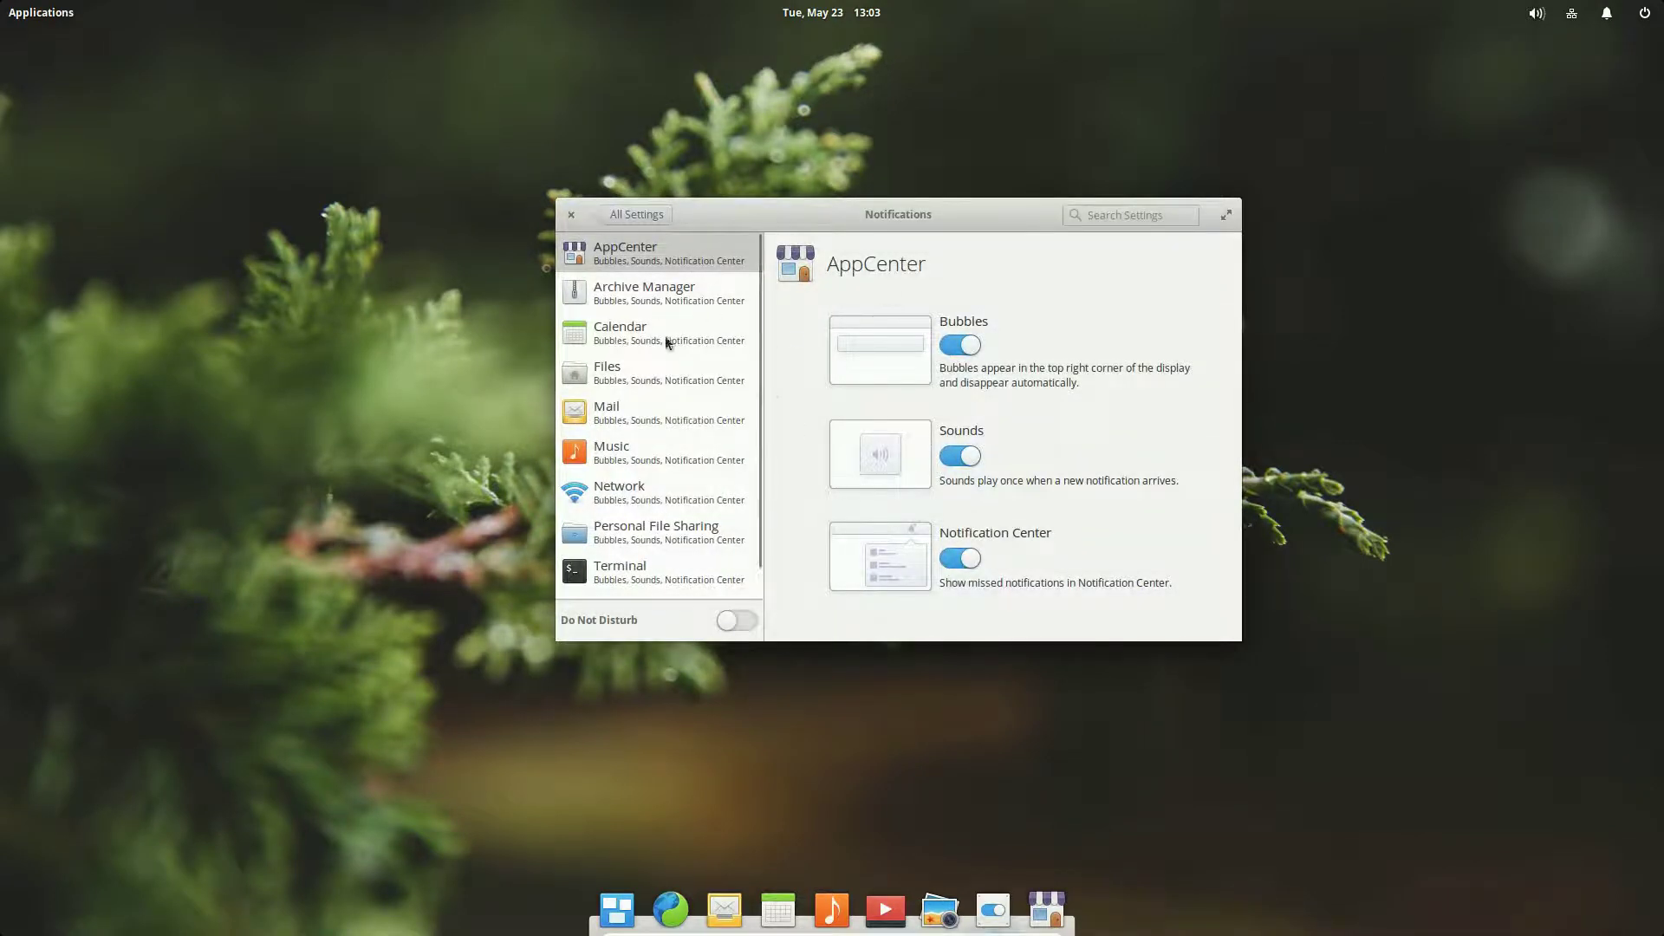
Review notification settings for Calendar, Archive Manager, Mail, Music and Network
click(632, 331)
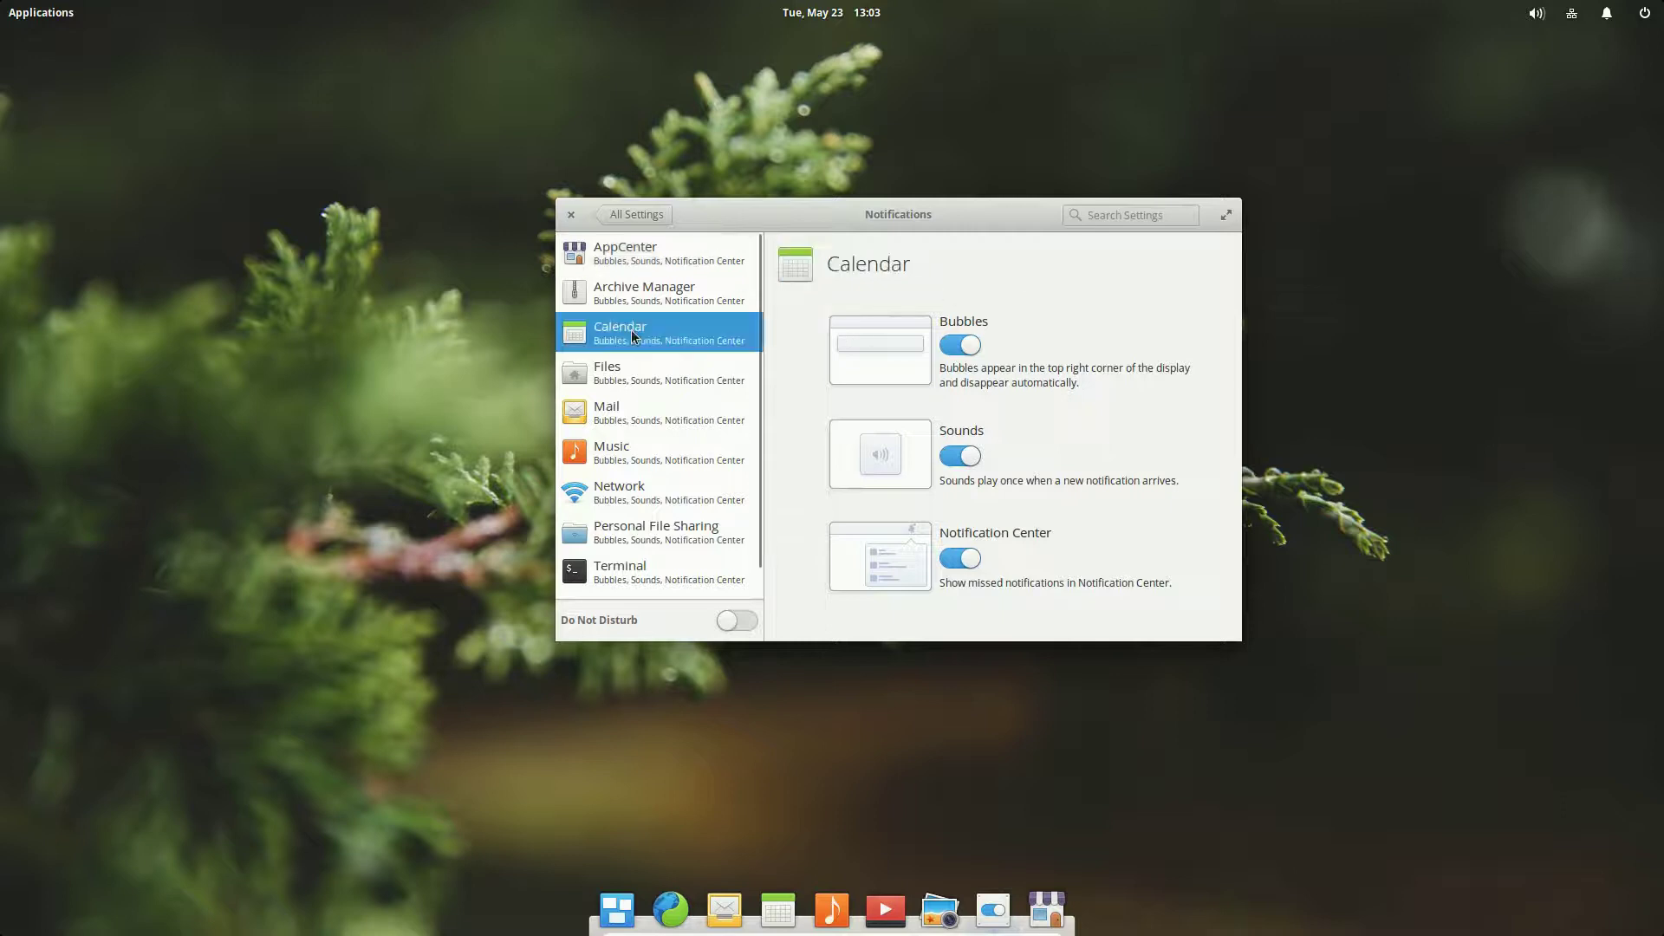
click(642, 296)
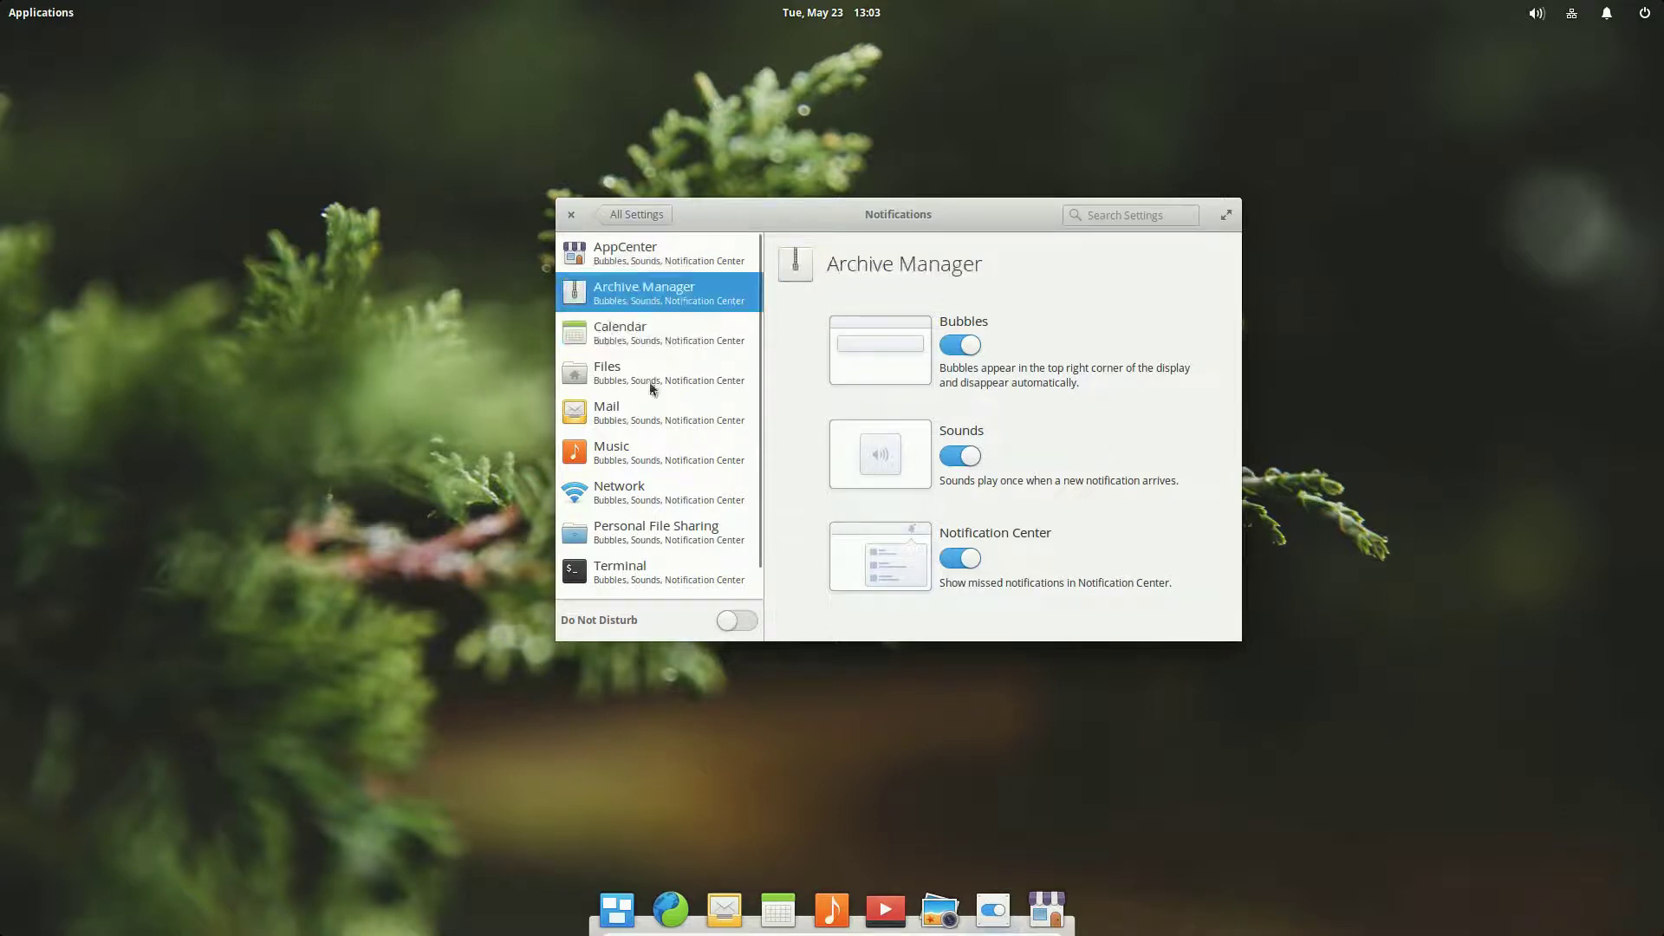
click(668, 433)
click(669, 449)
click(672, 495)
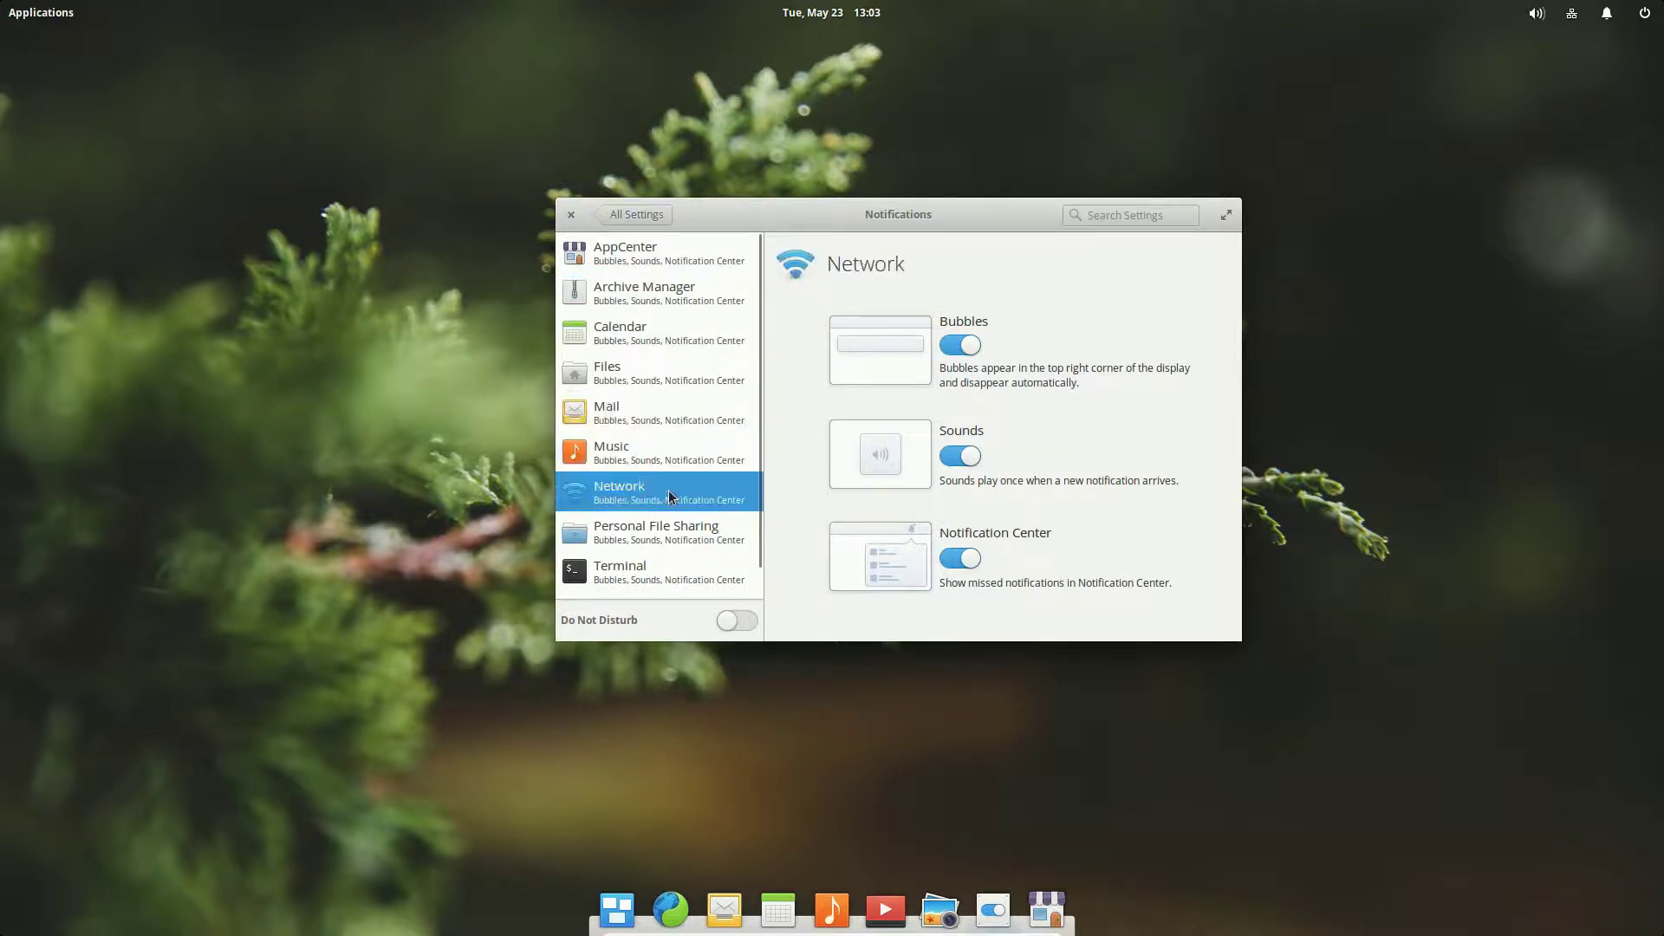
scroll(697, 515, down, 1)
scroll(697, 515, up, 1)
click(570, 215)
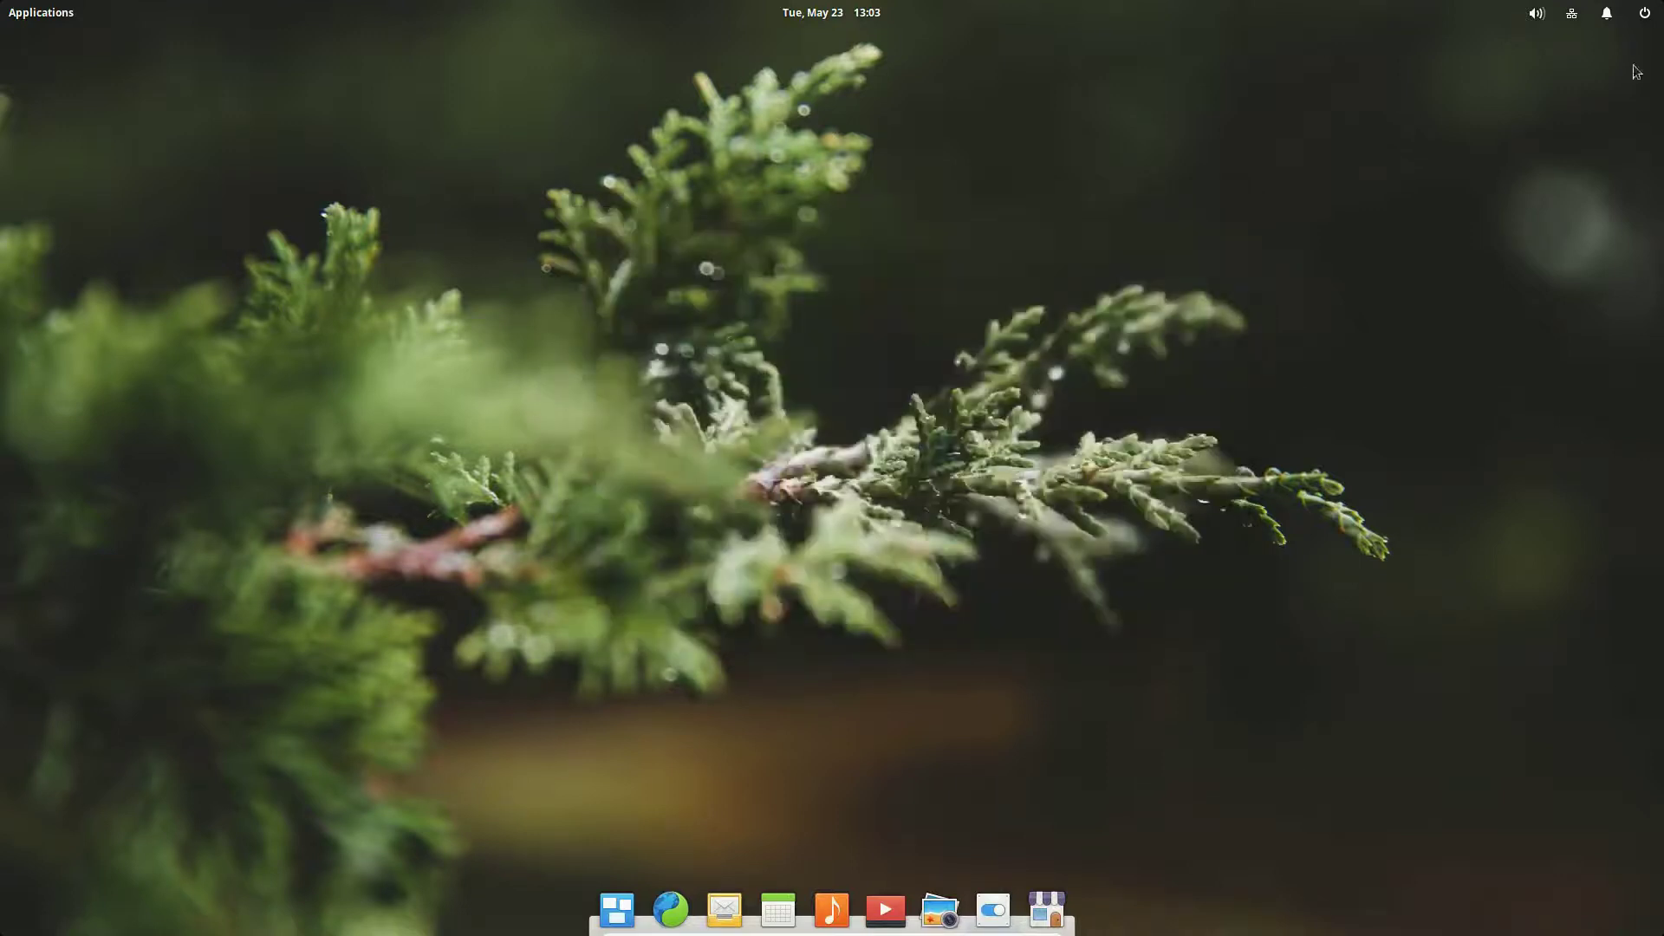
click(1644, 13)
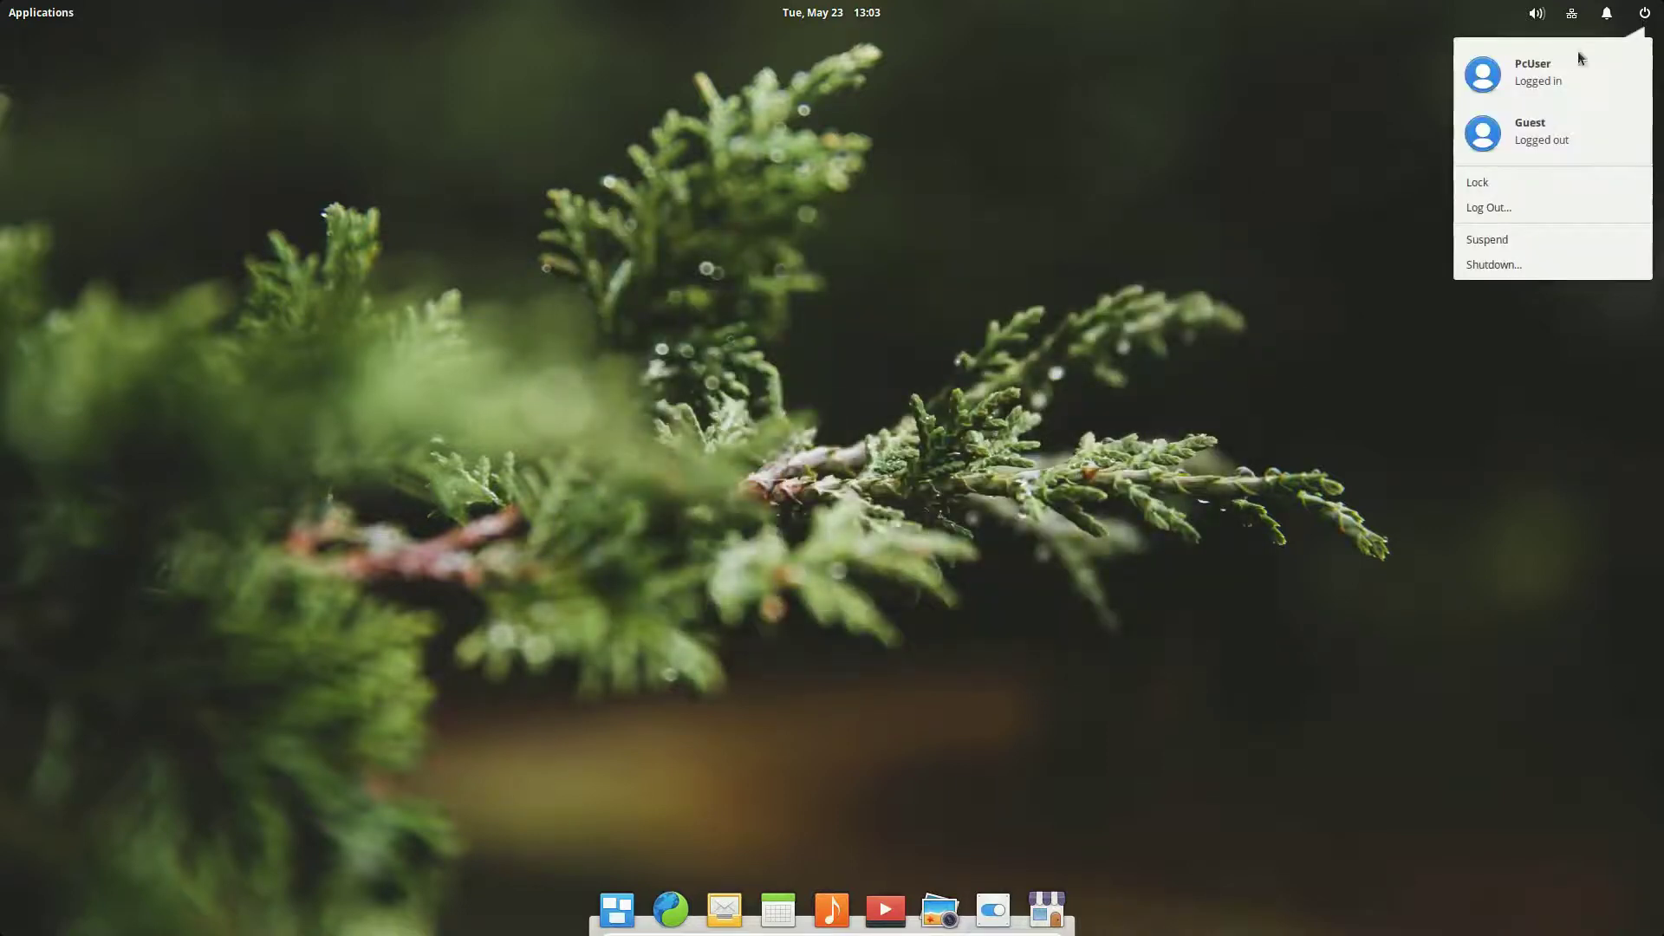
click(1284, 259)
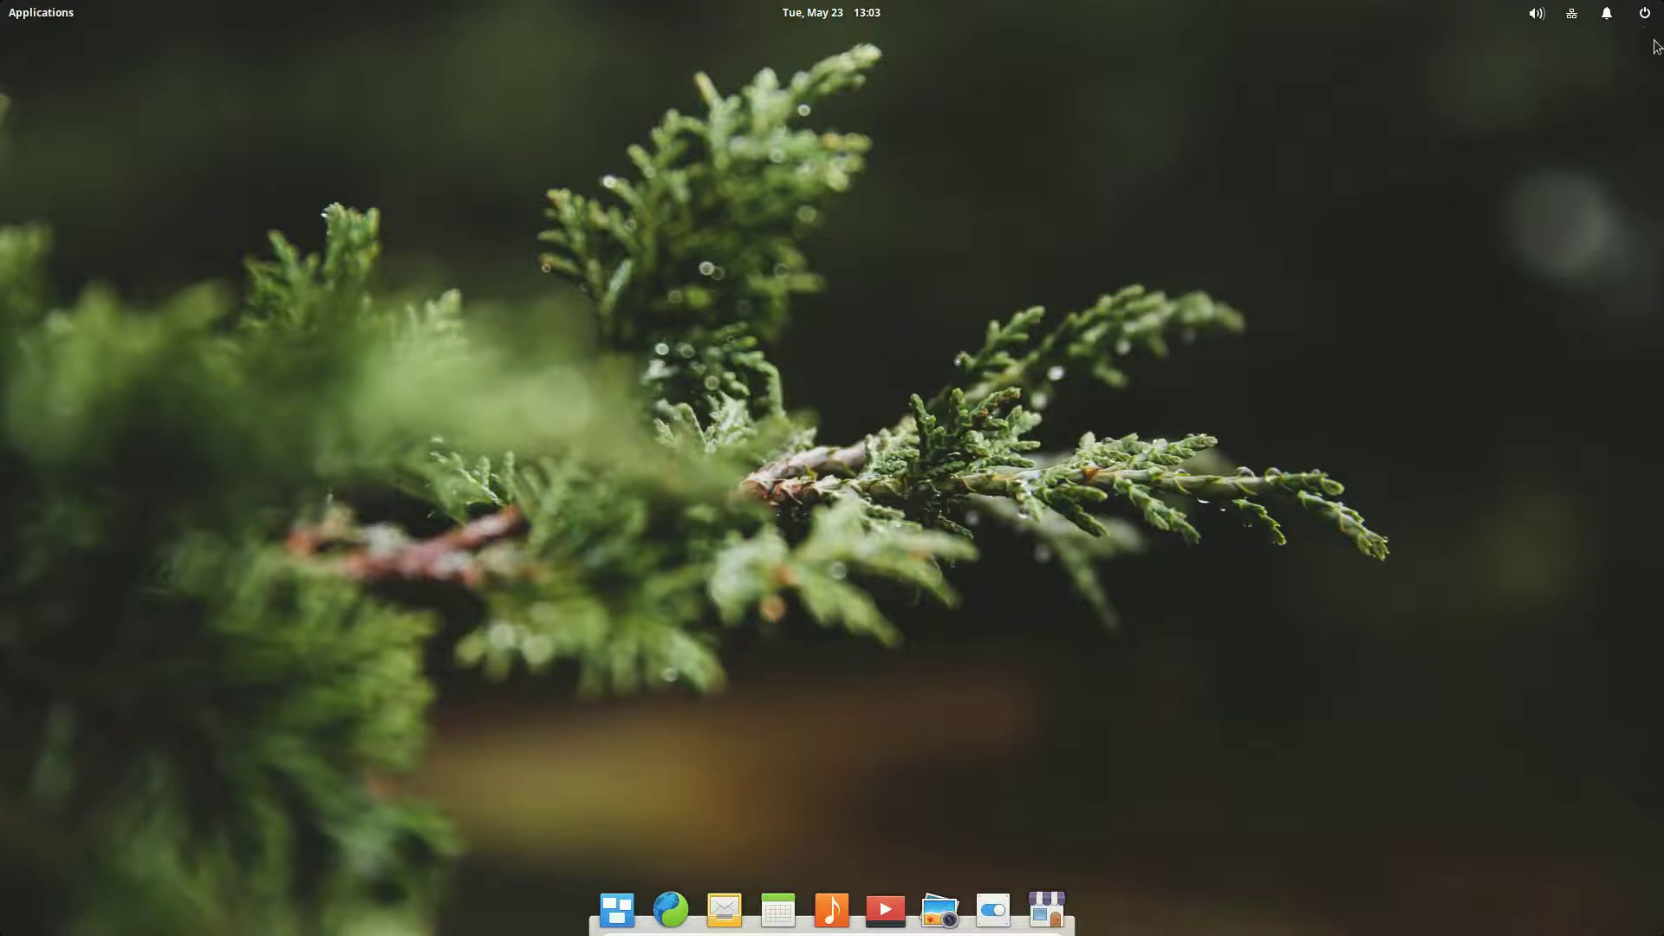
click(1643, 15)
click(1426, 106)
click(42, 14)
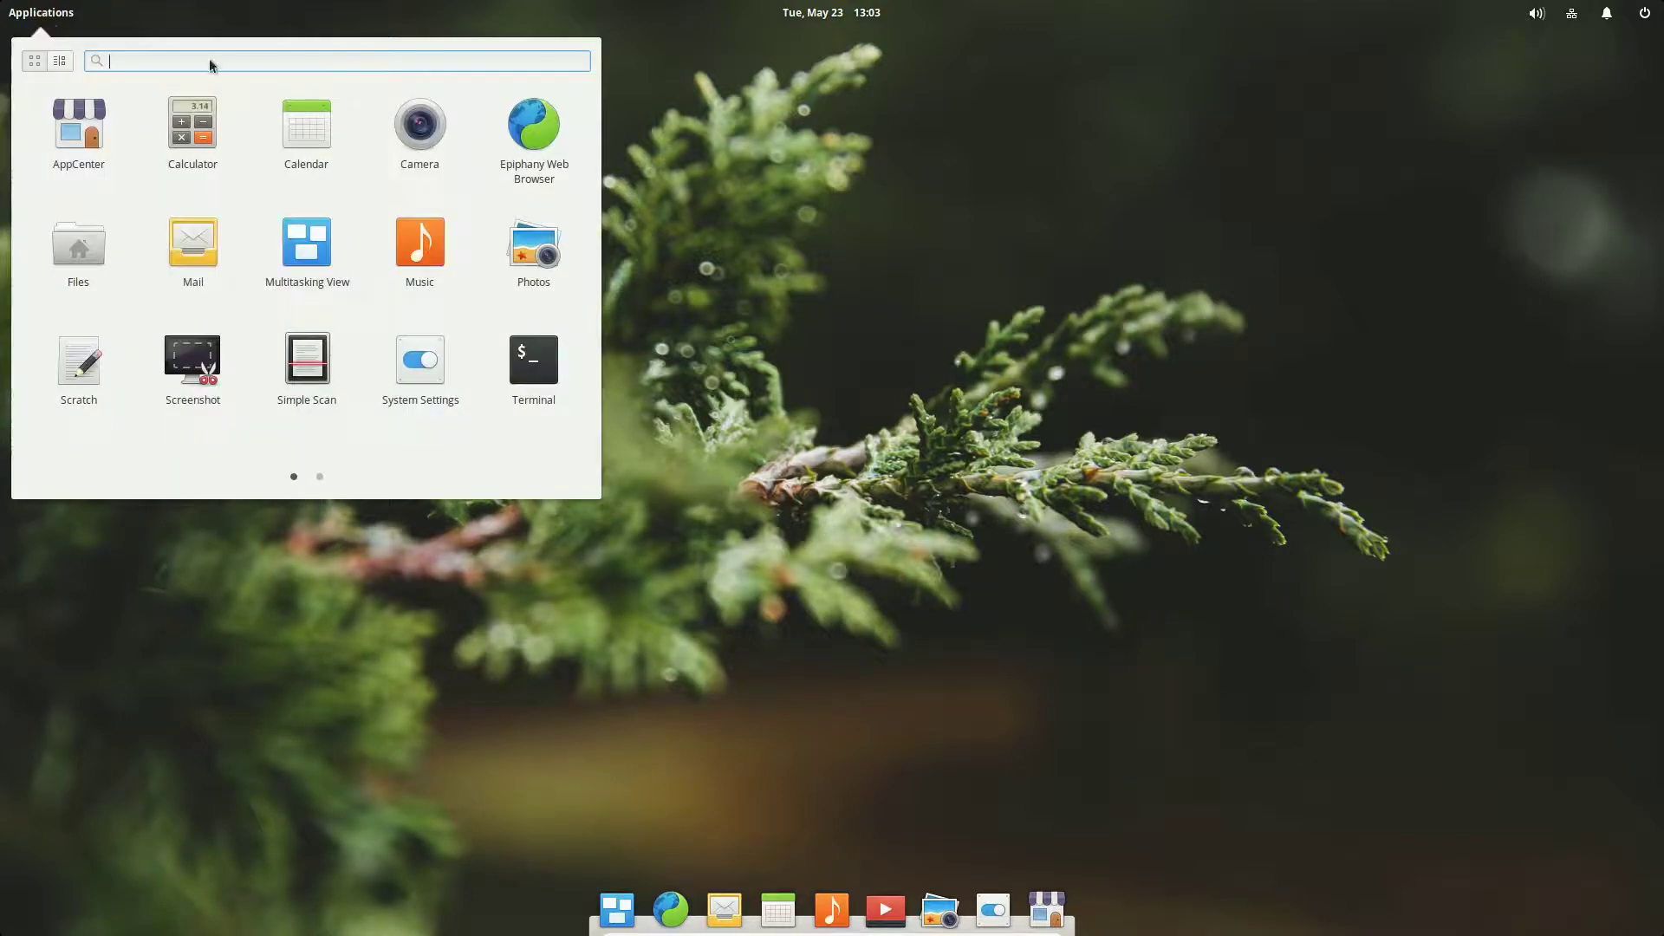
click(731, 255)
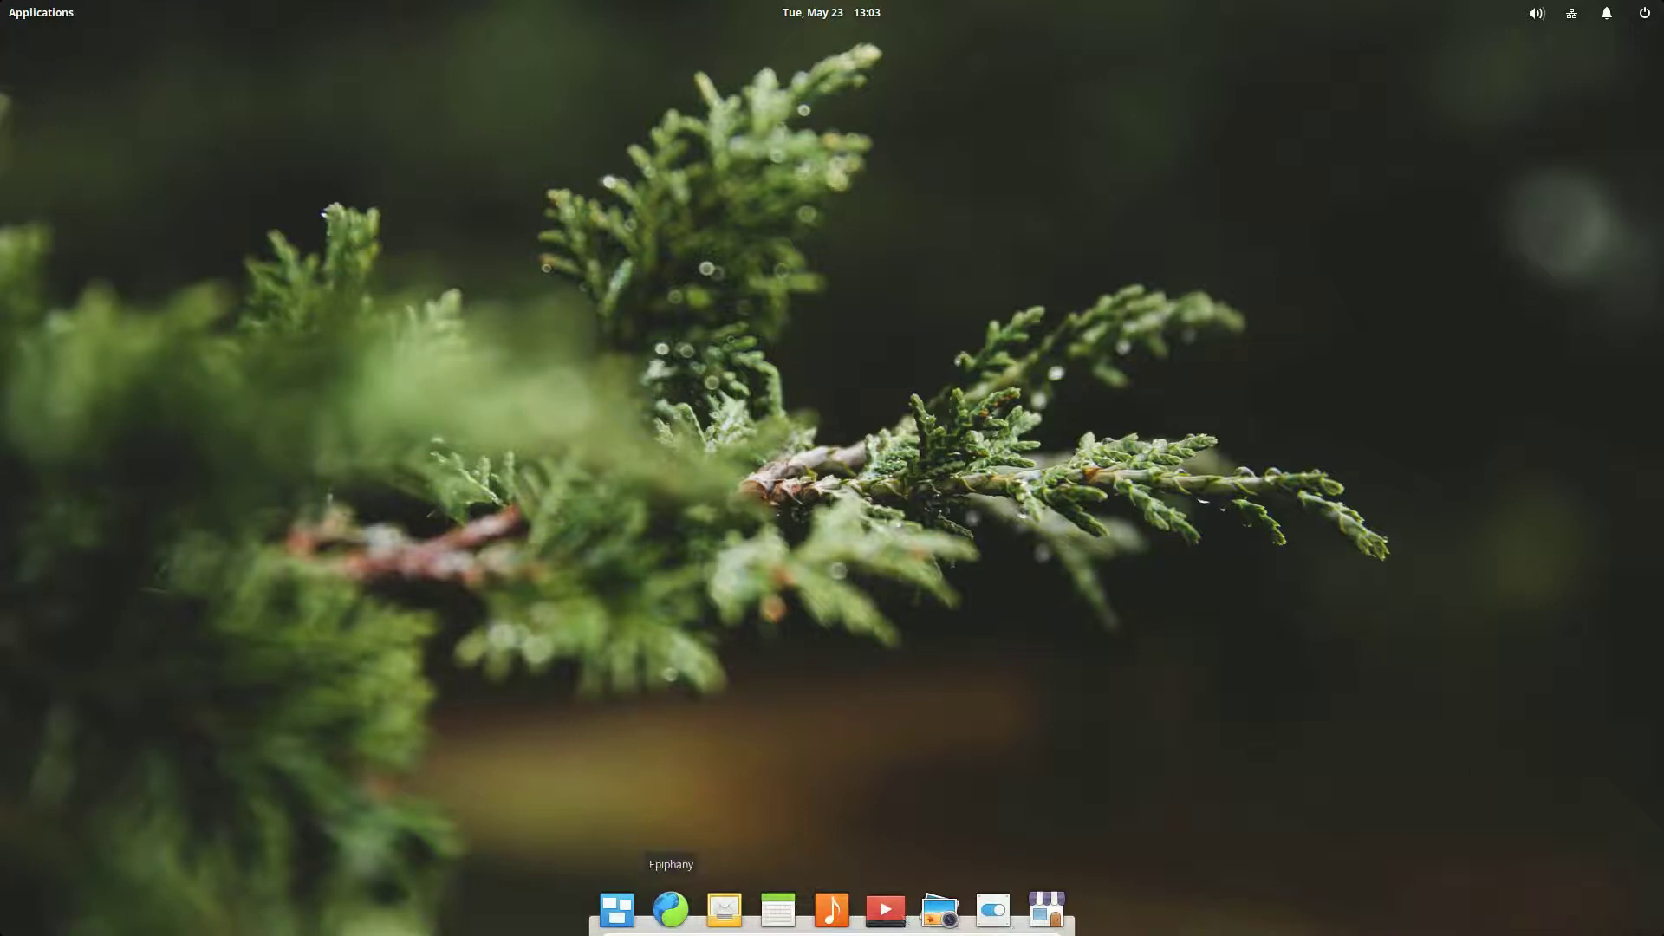
click(615, 907)
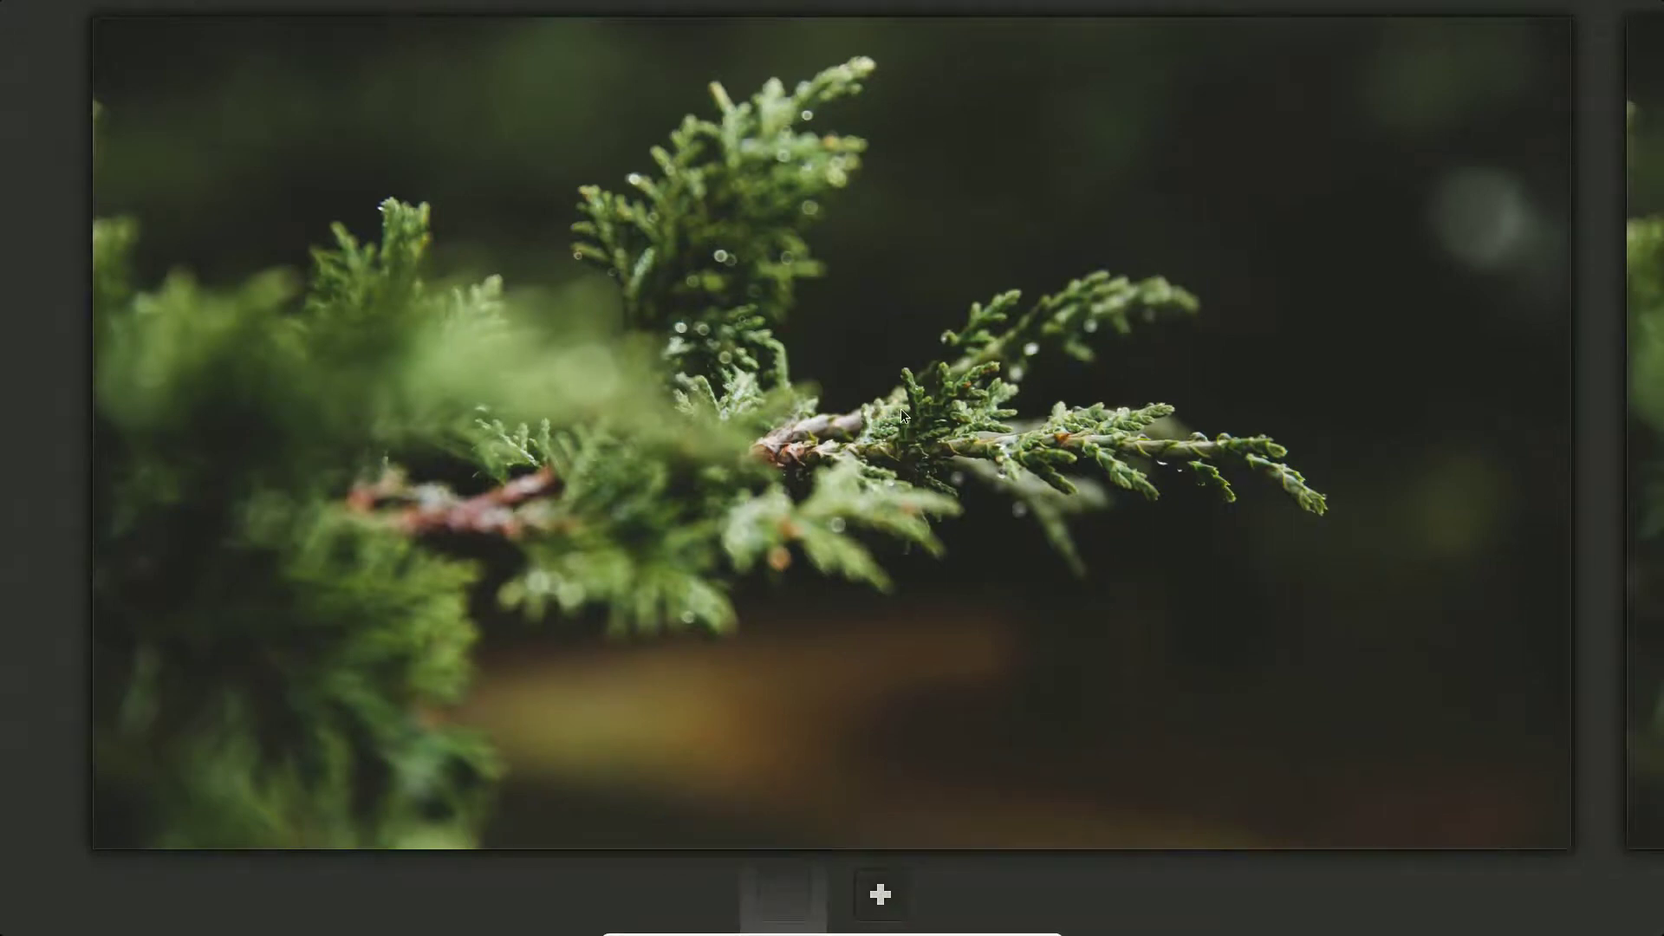
click(901, 409)
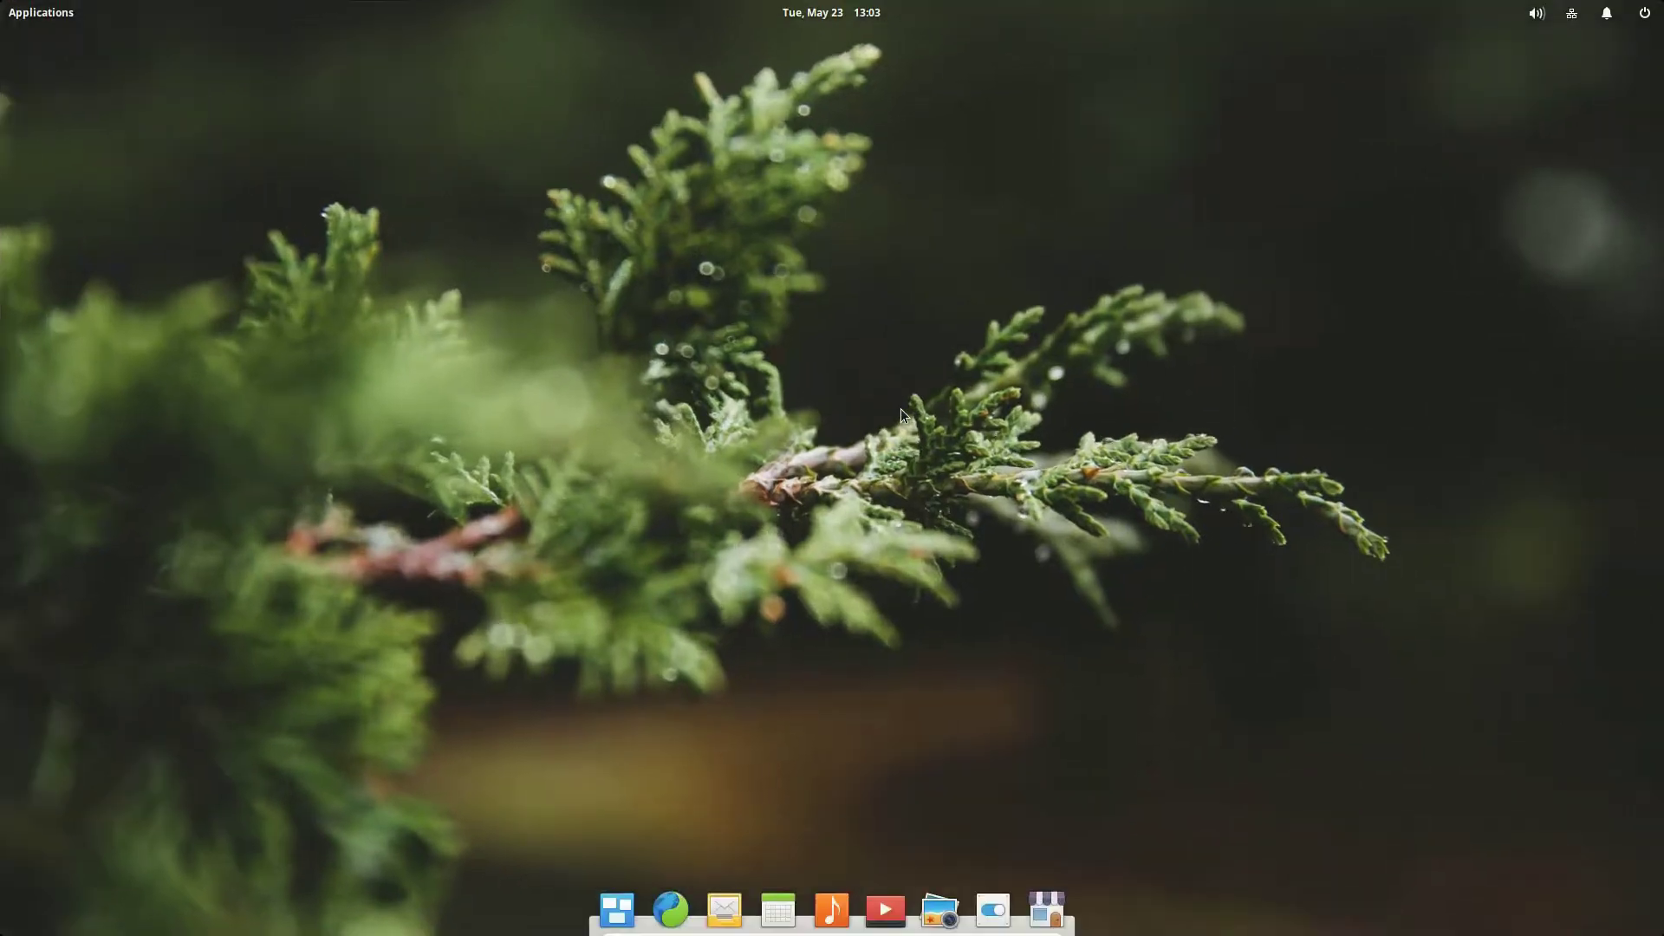
click(675, 924)
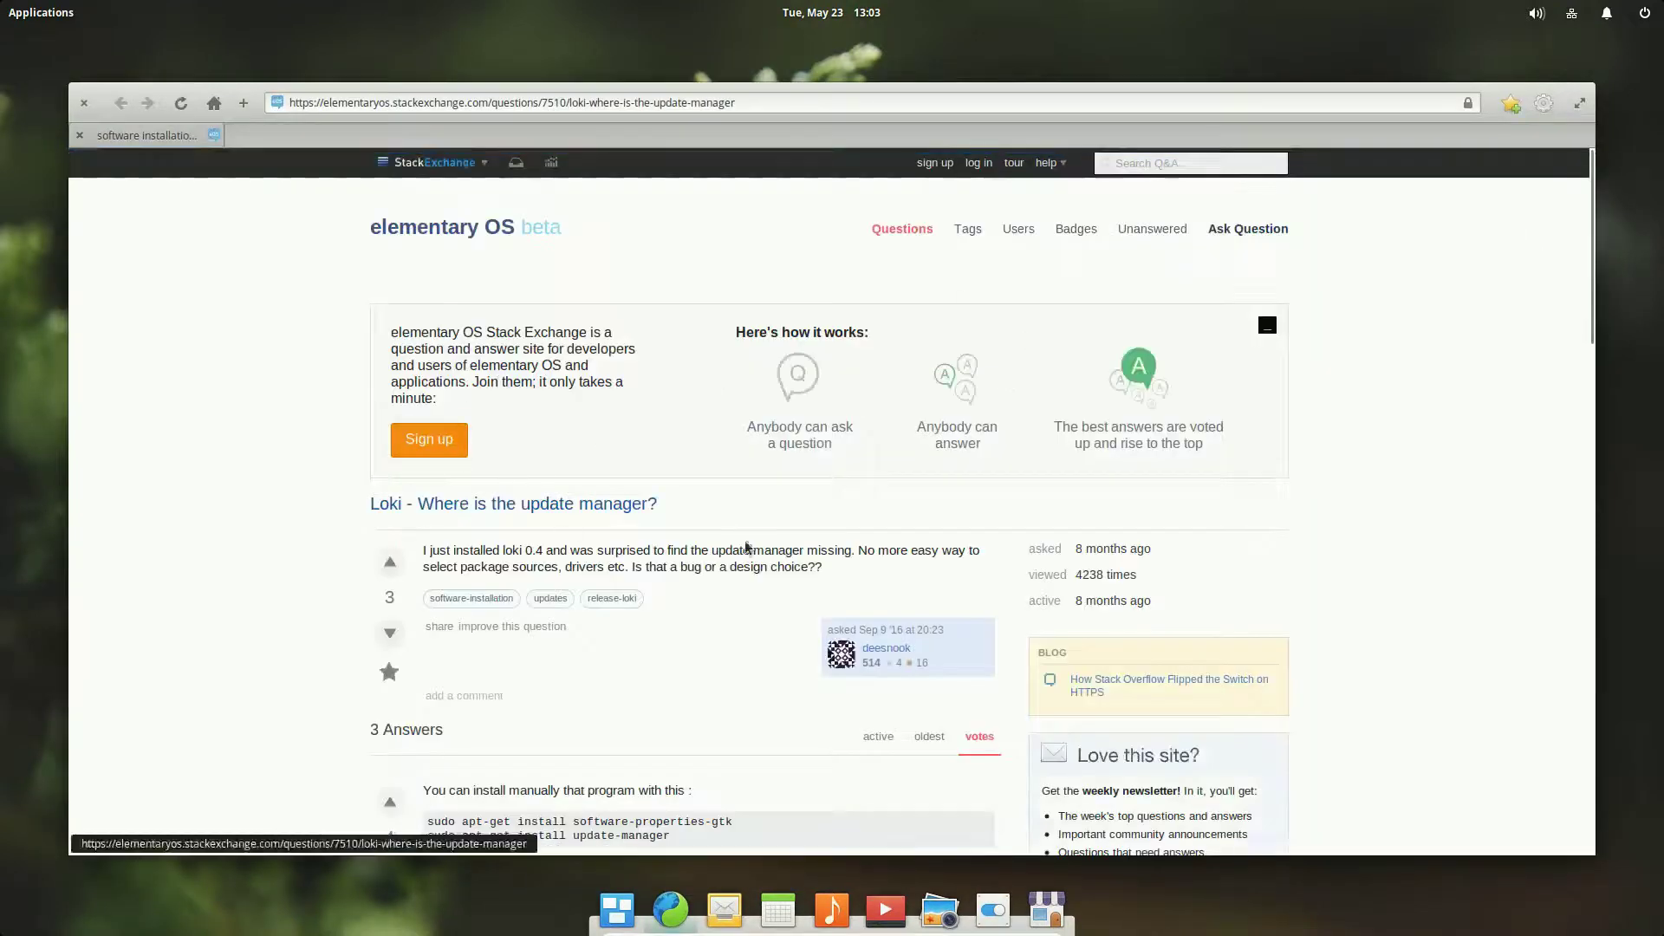
click(692, 102)
double_click(691, 102)
triple_click(690, 102)
text(canada.com)
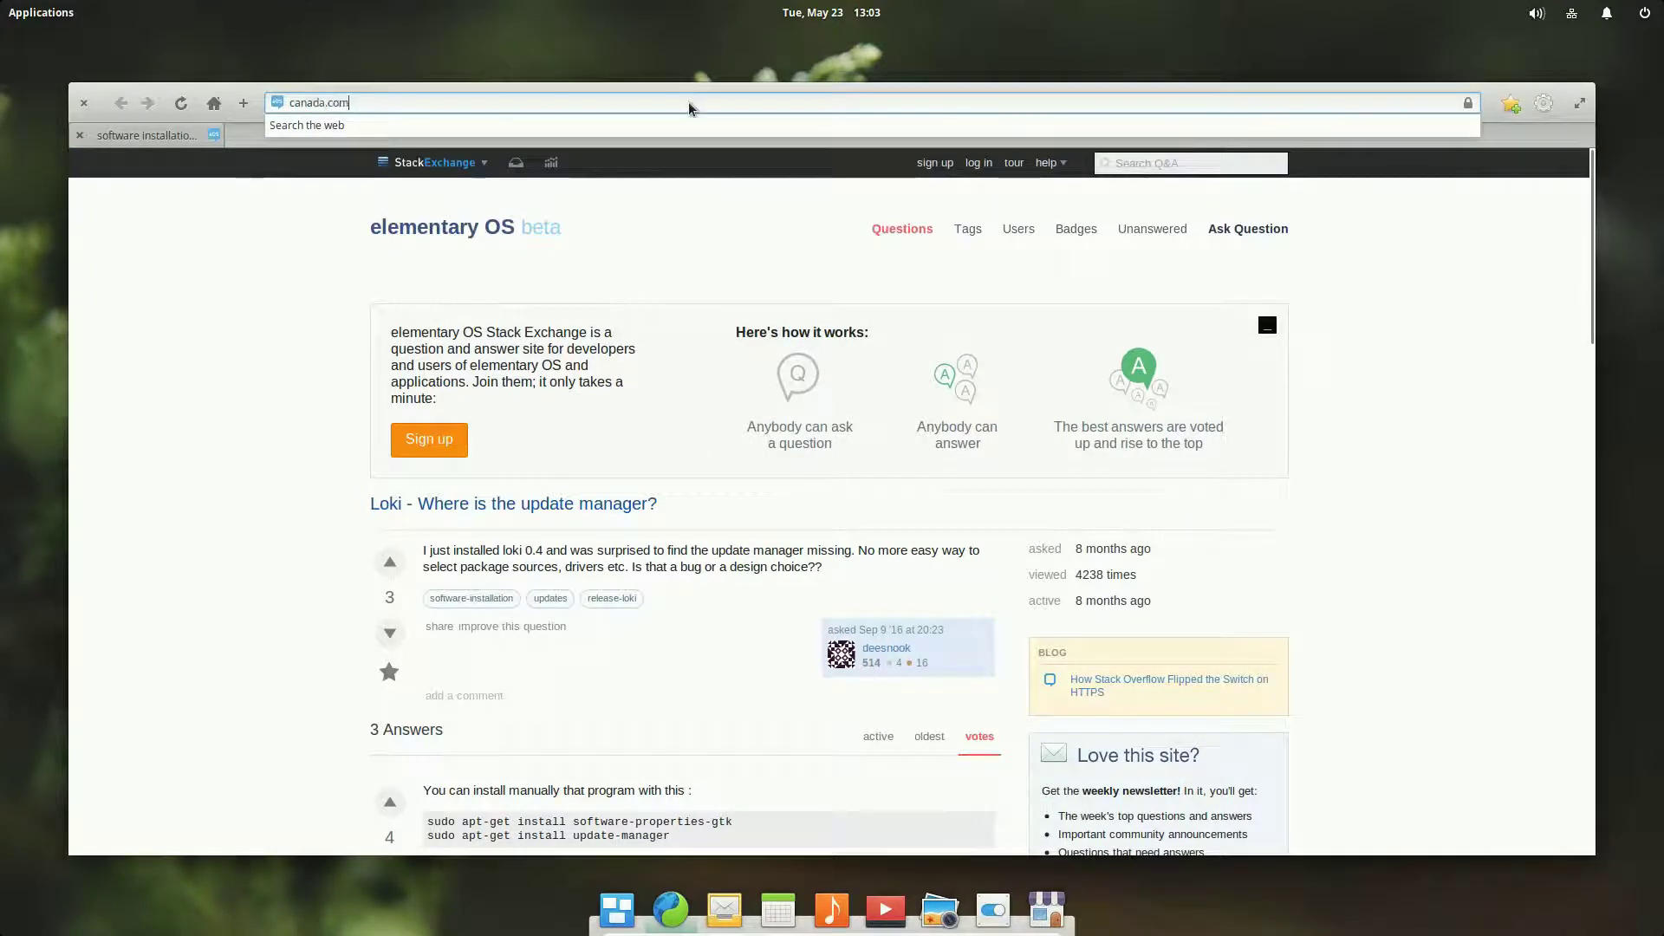
key(Return)
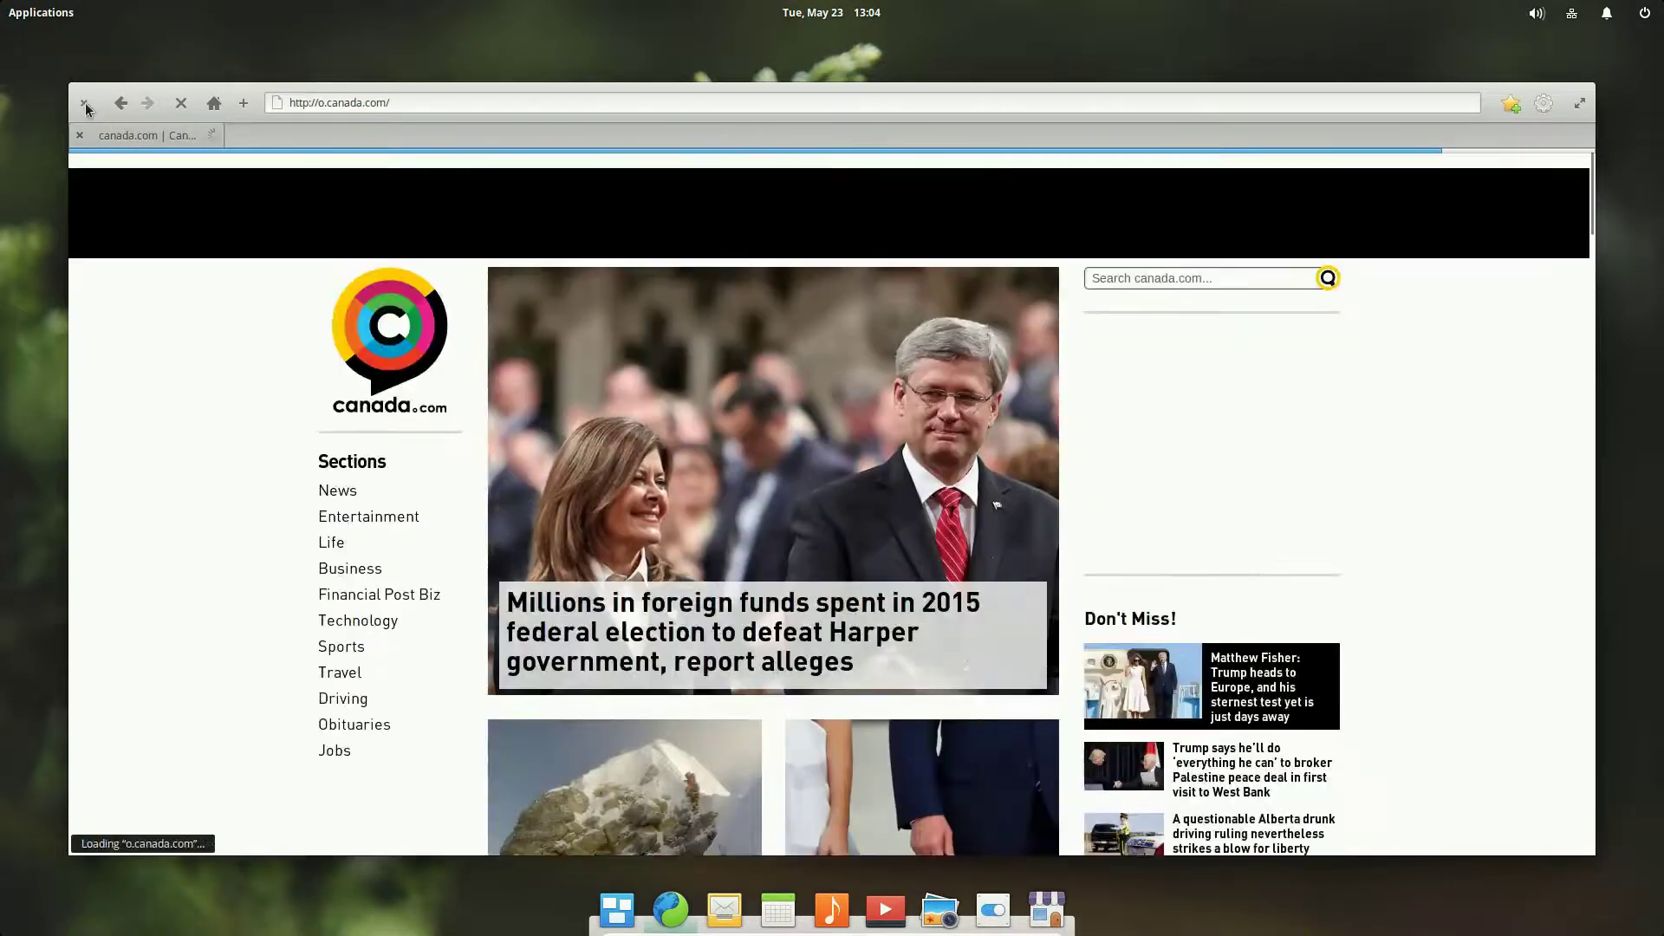
click(86, 105)
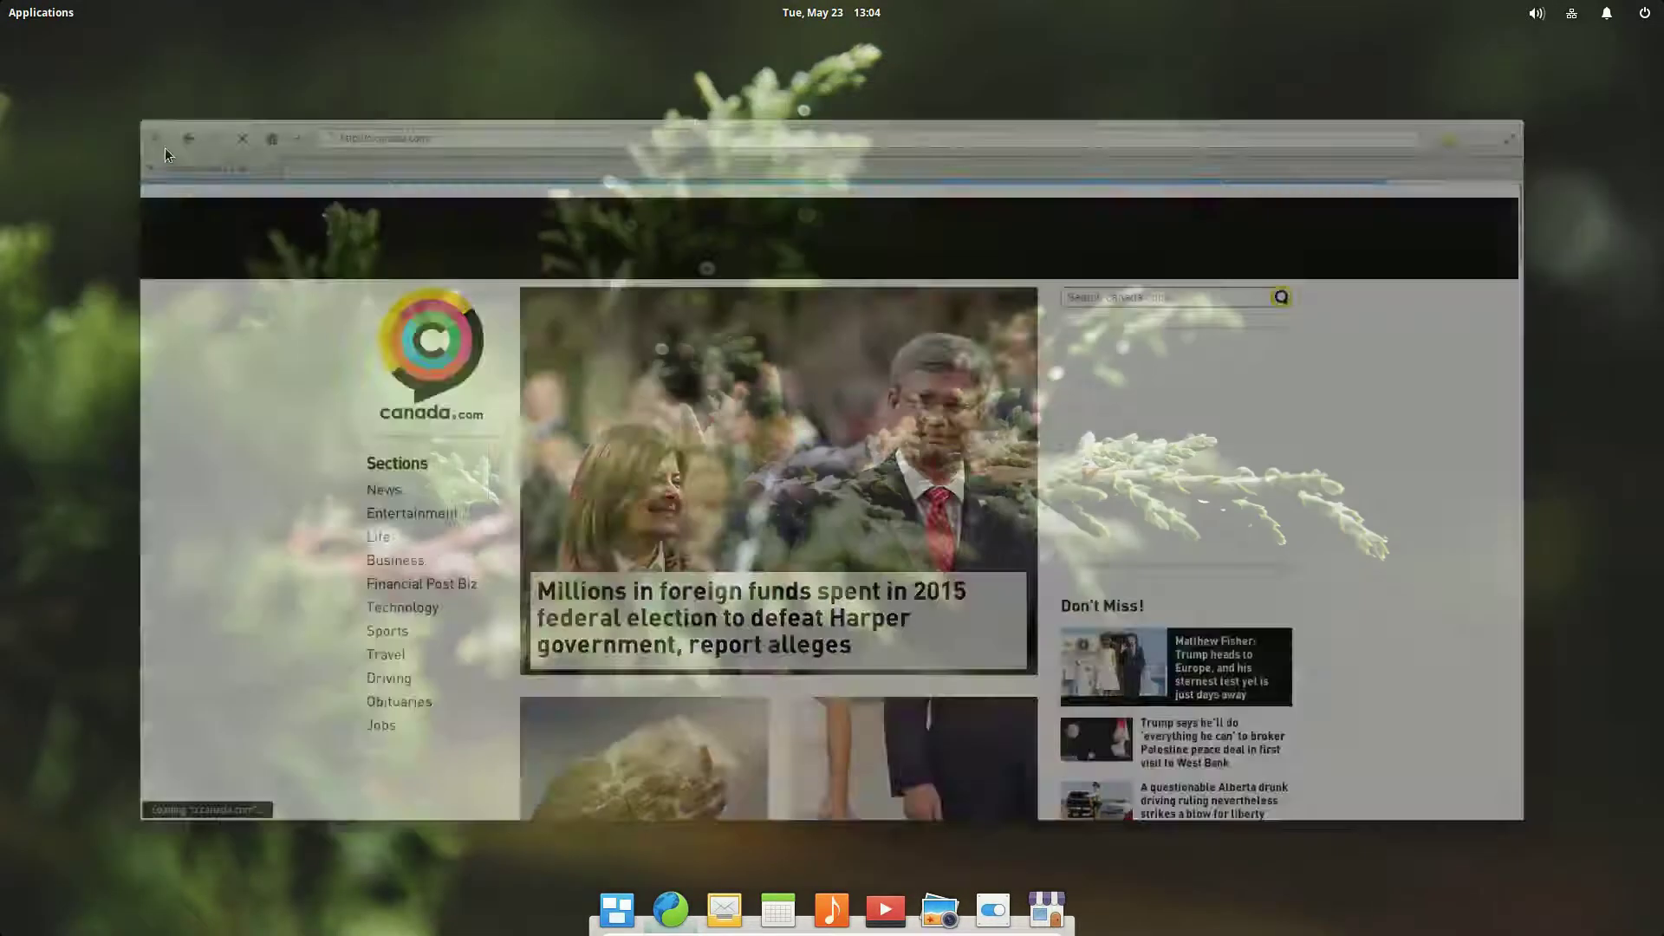
Launch Mail and cancel its account setup, then launch and close Calendar
click(724, 912)
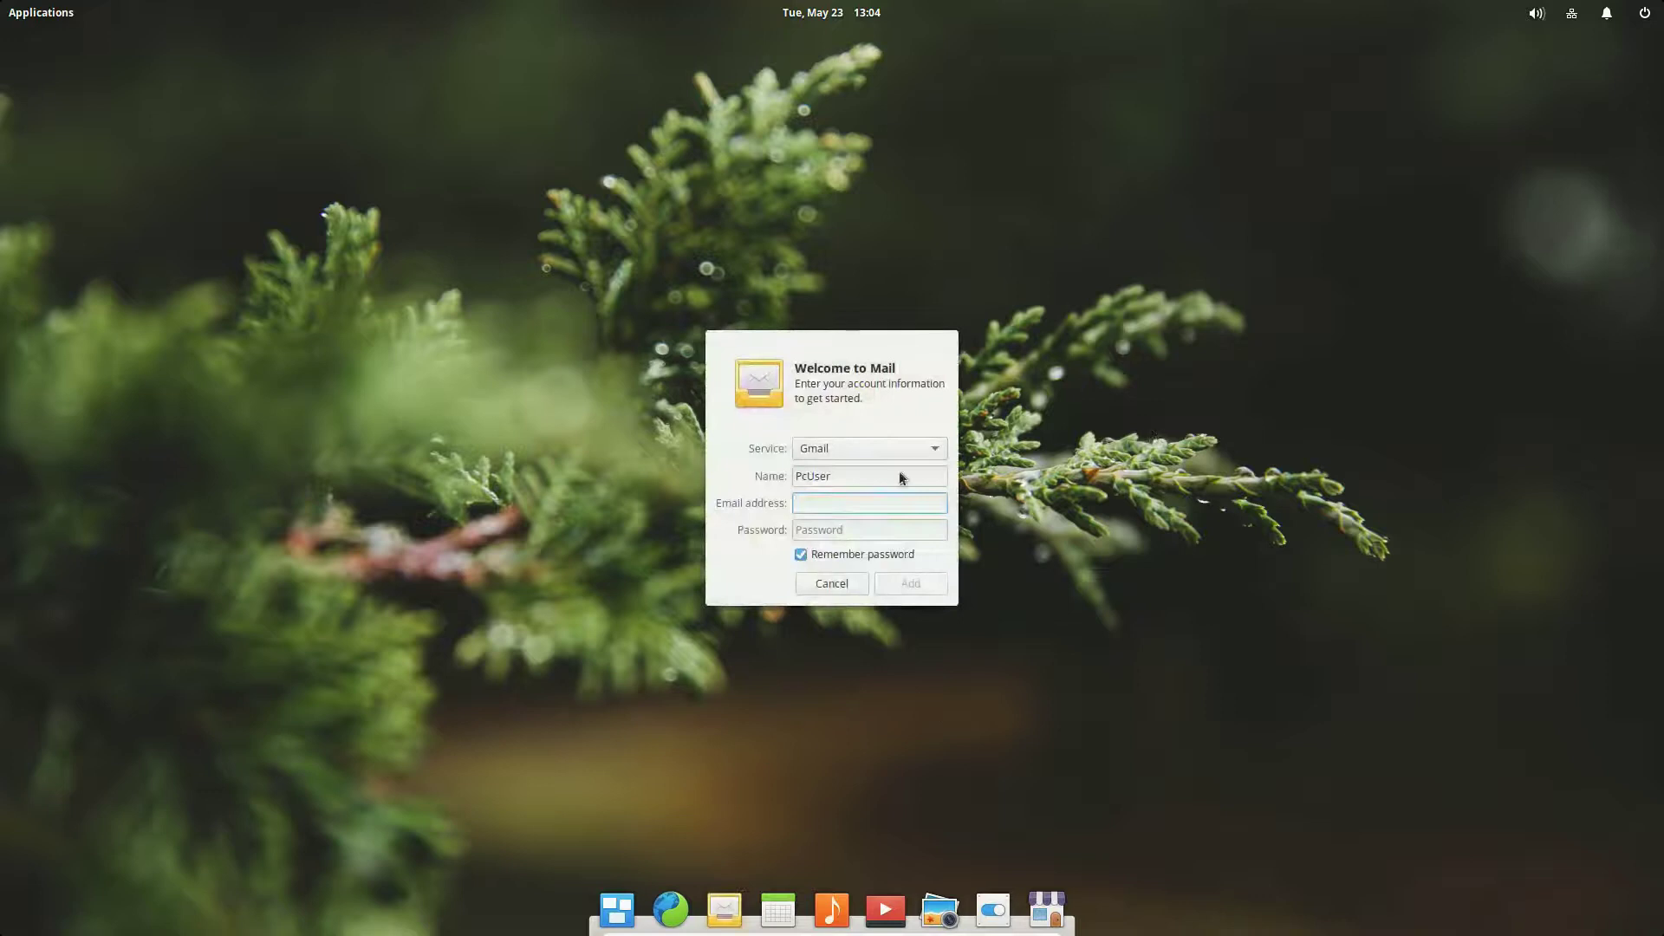
click(833, 582)
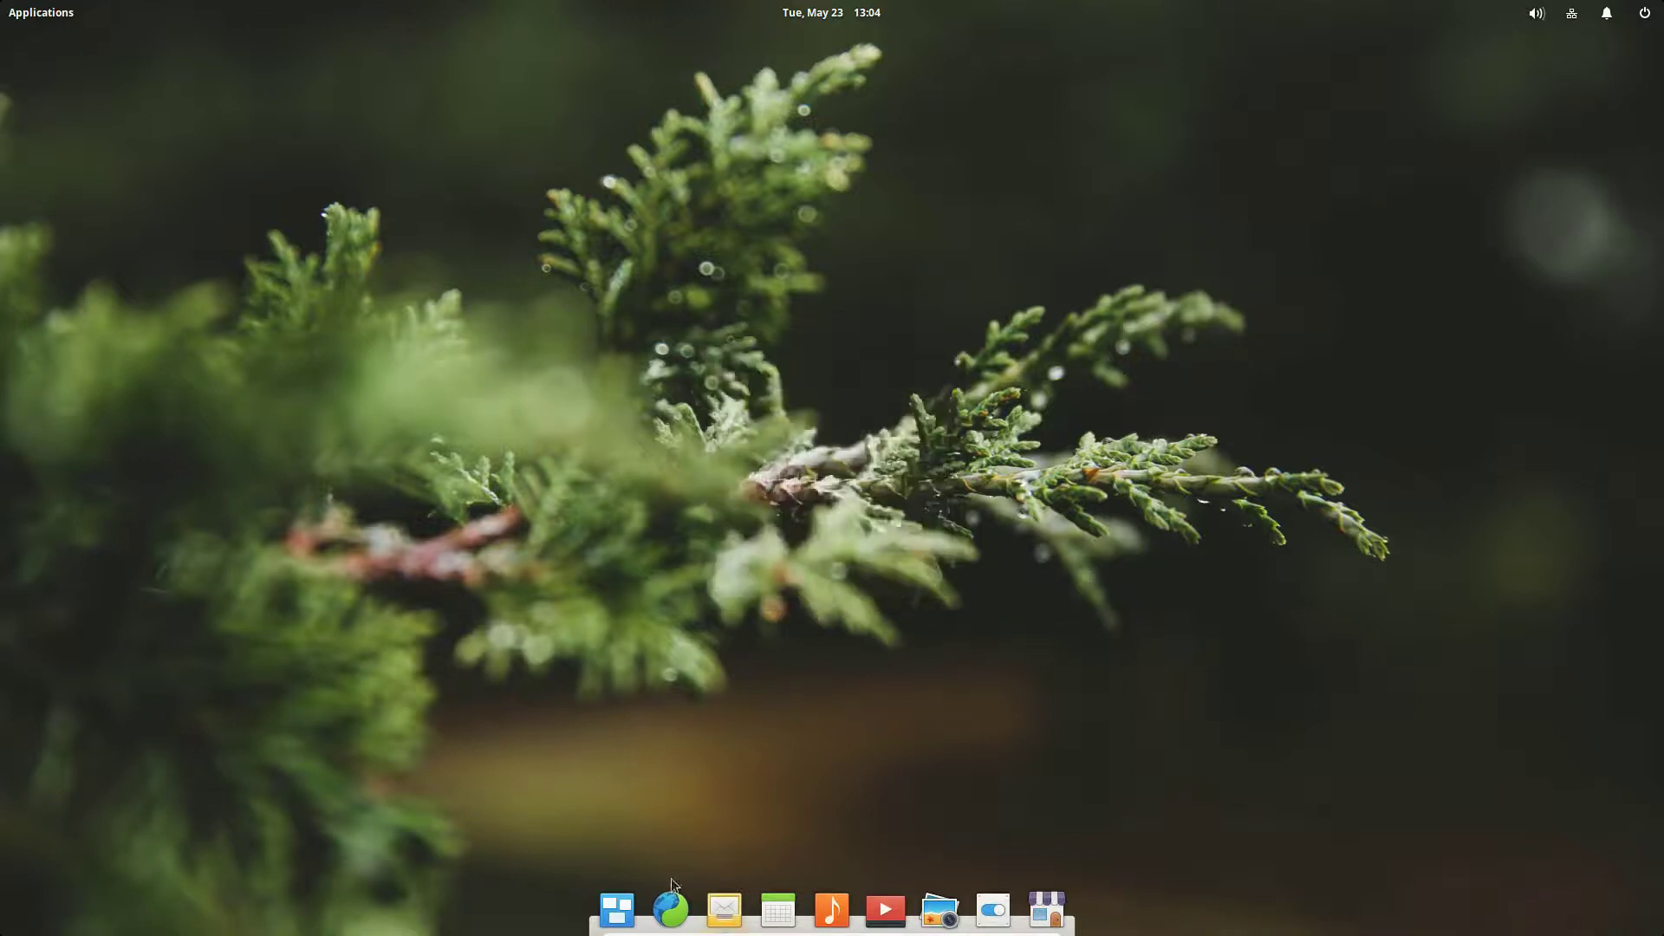
click(784, 923)
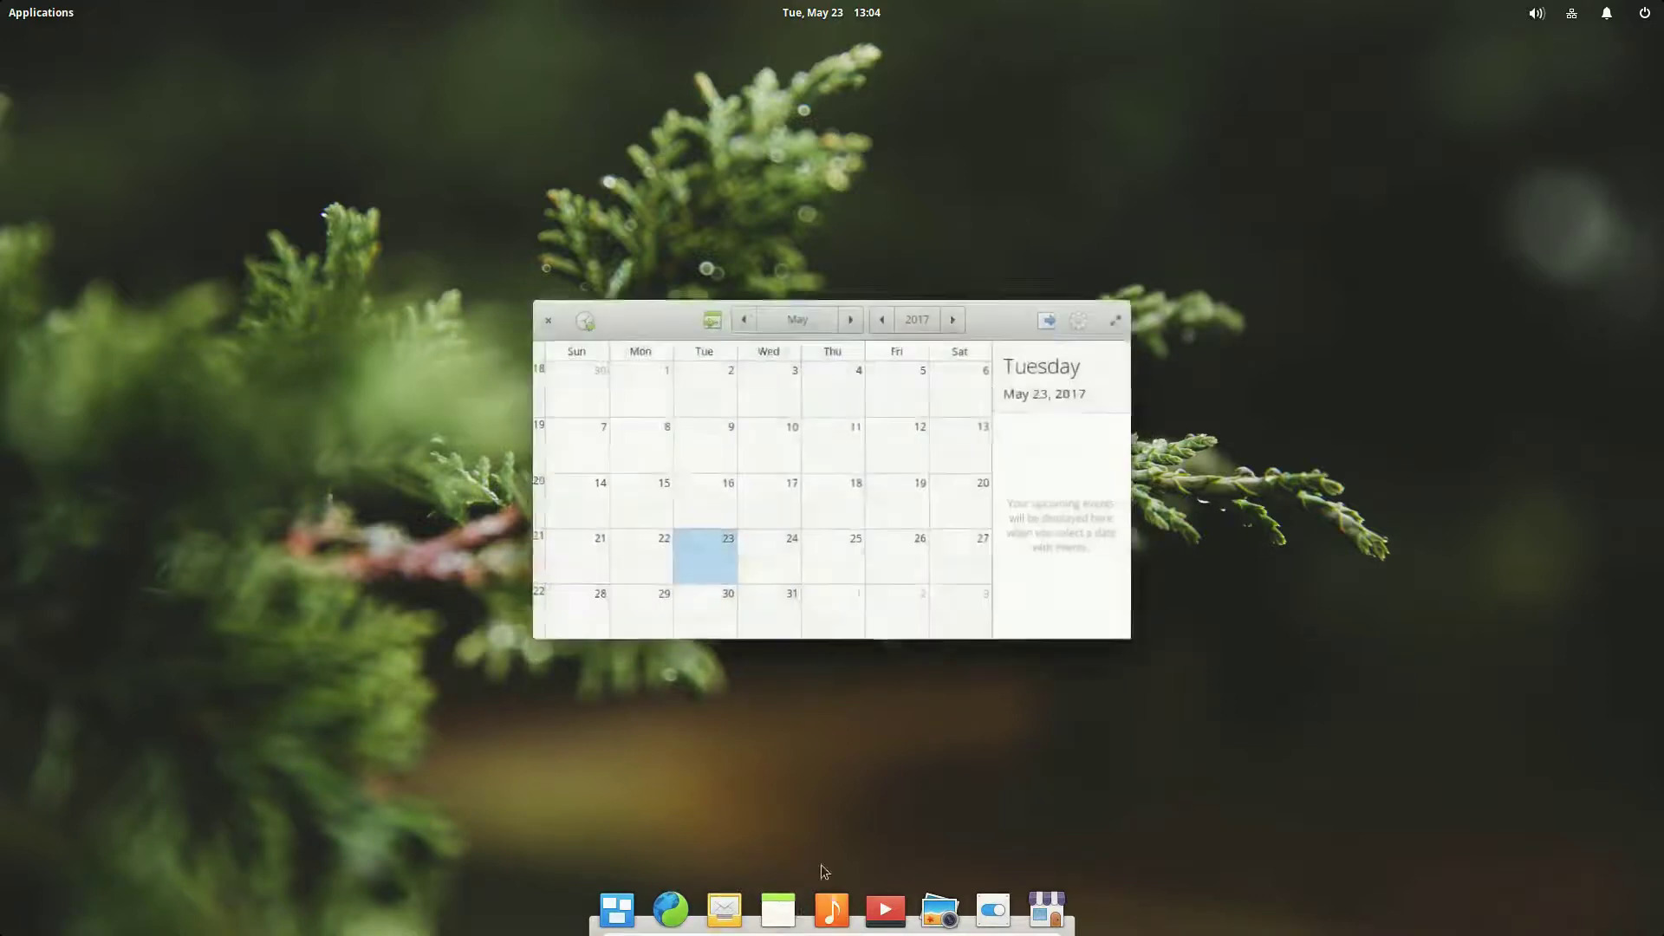
click(547, 319)
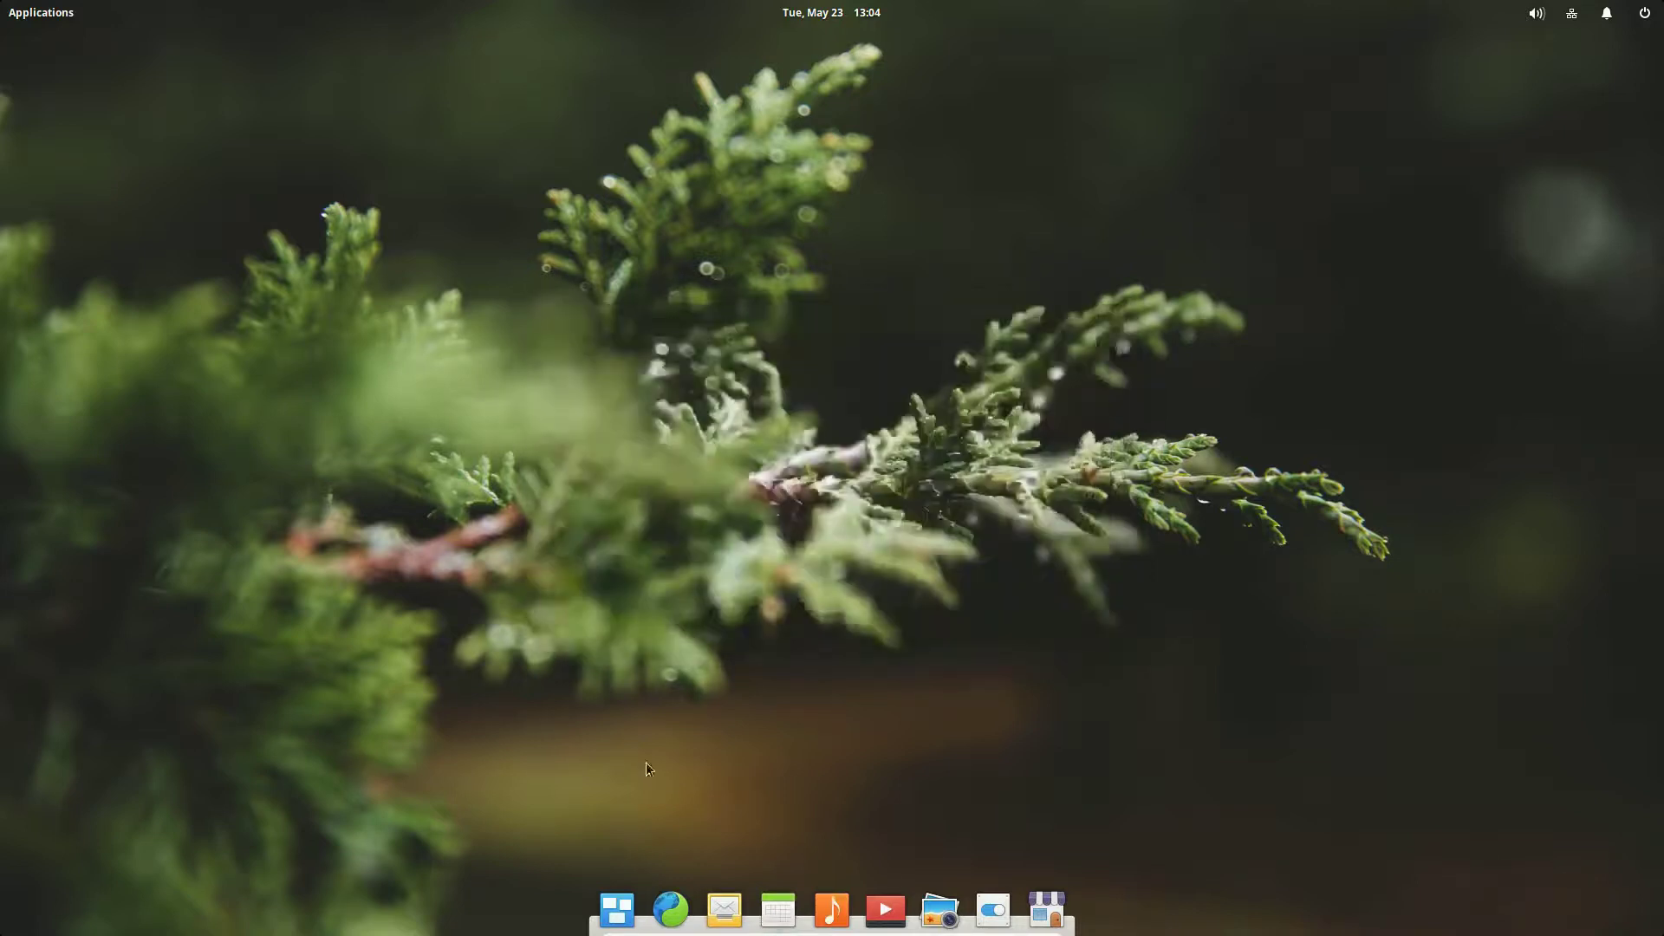
Open and close the Music, Videos and Photos apps from the dock in turn
click(830, 910)
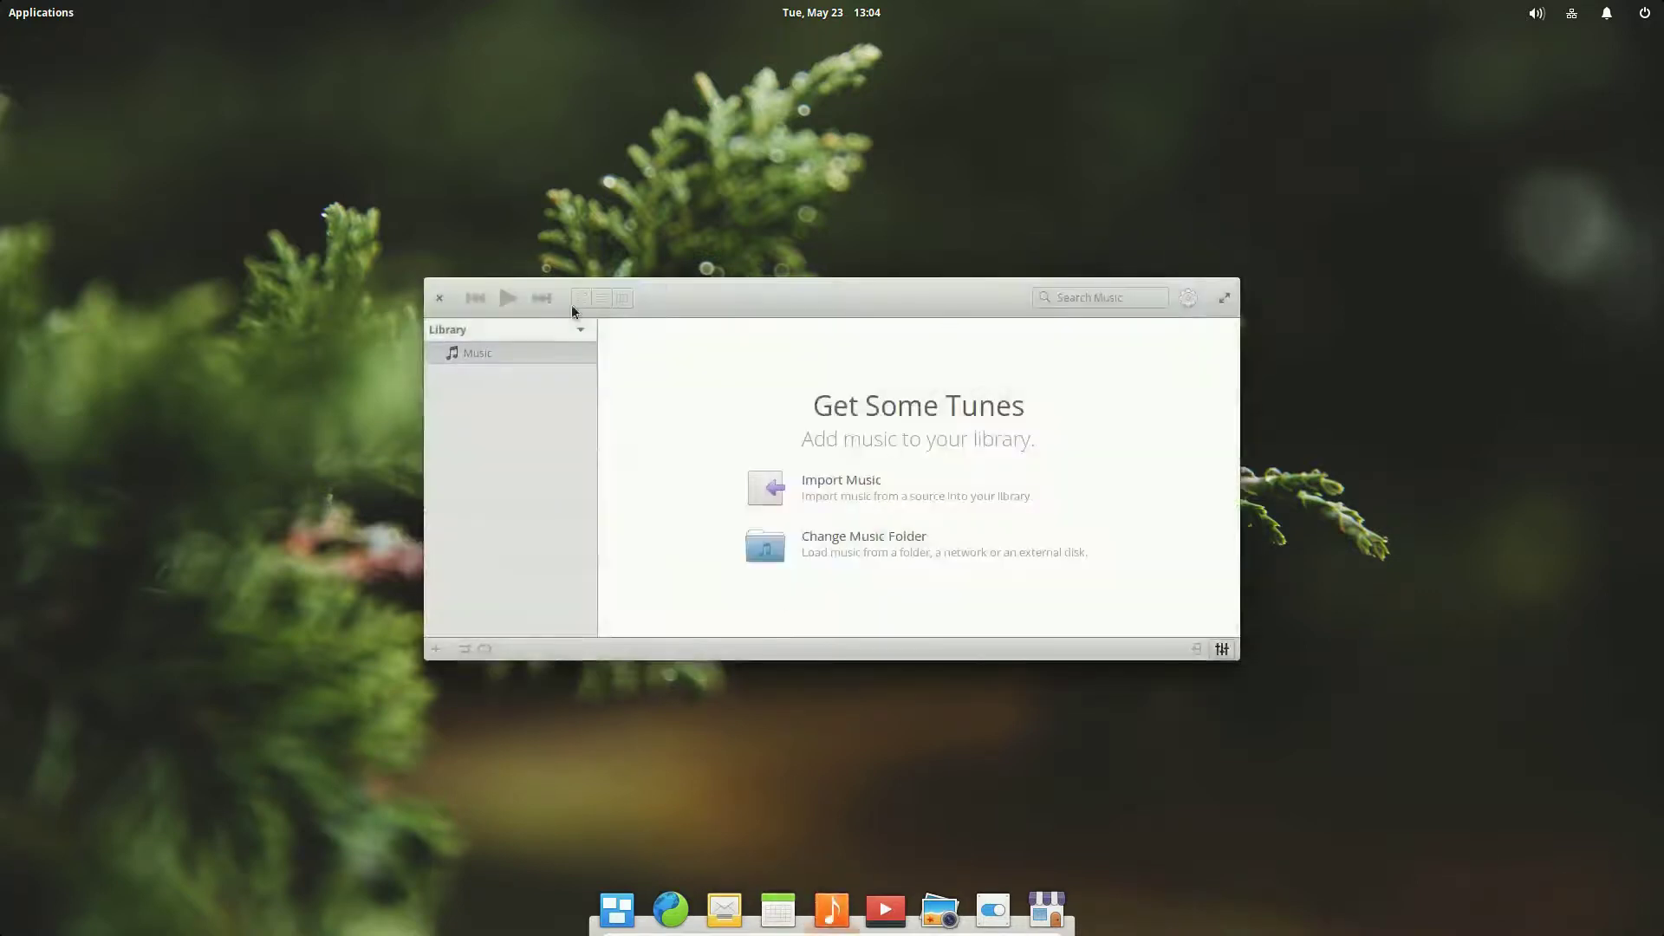
click(439, 298)
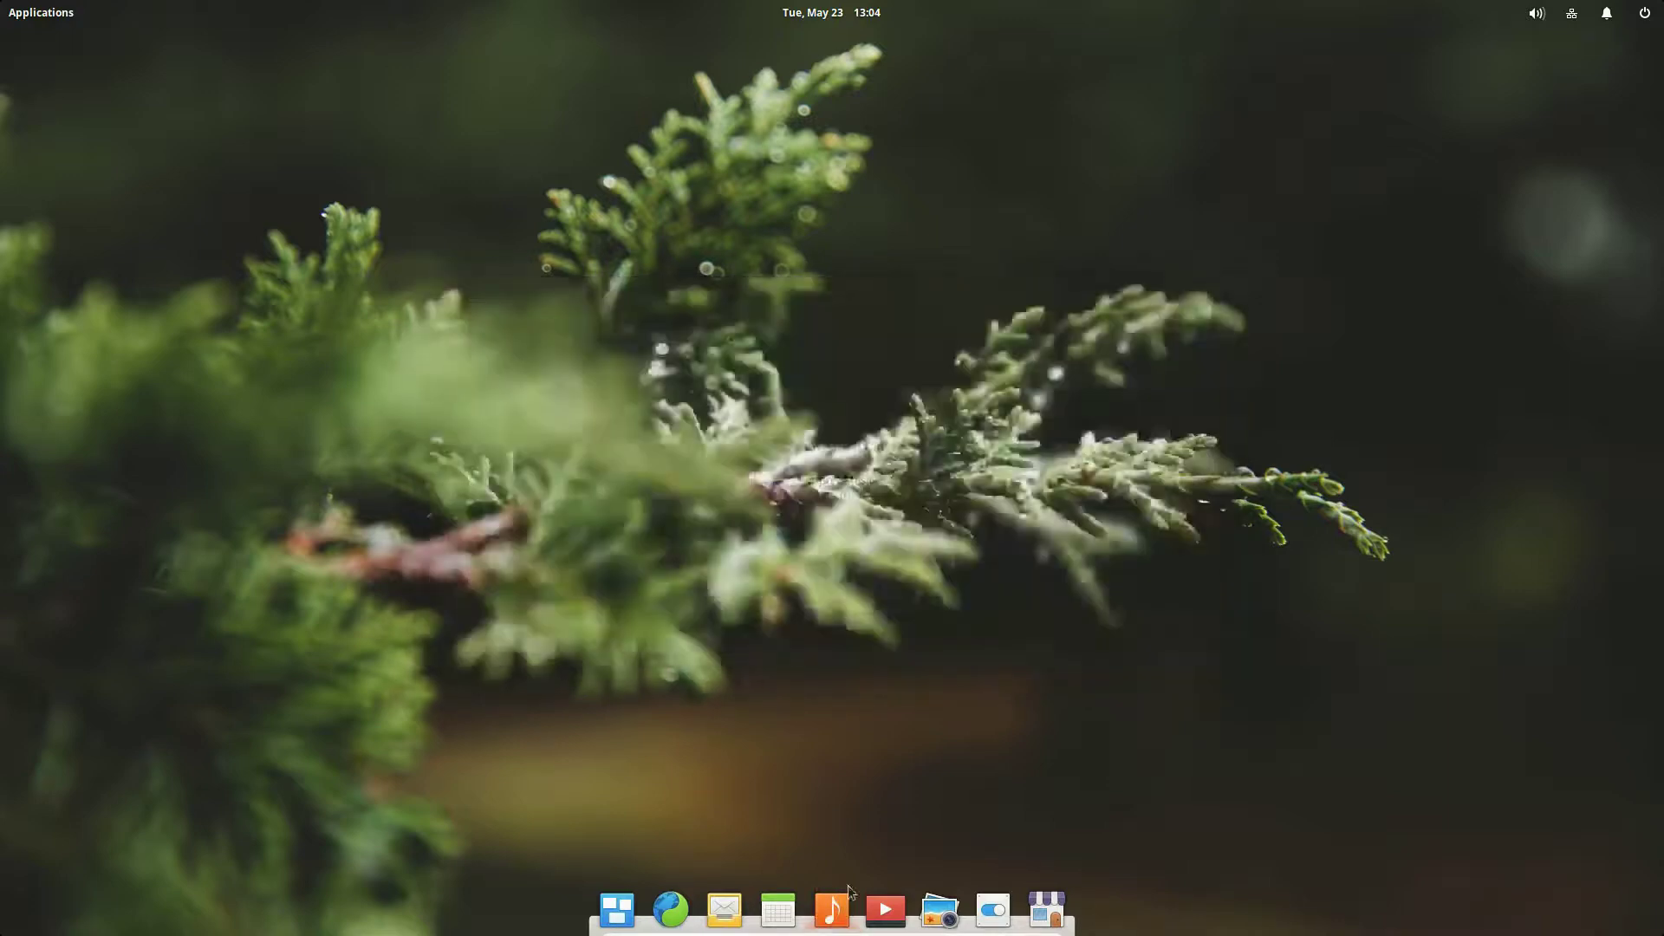
click(880, 914)
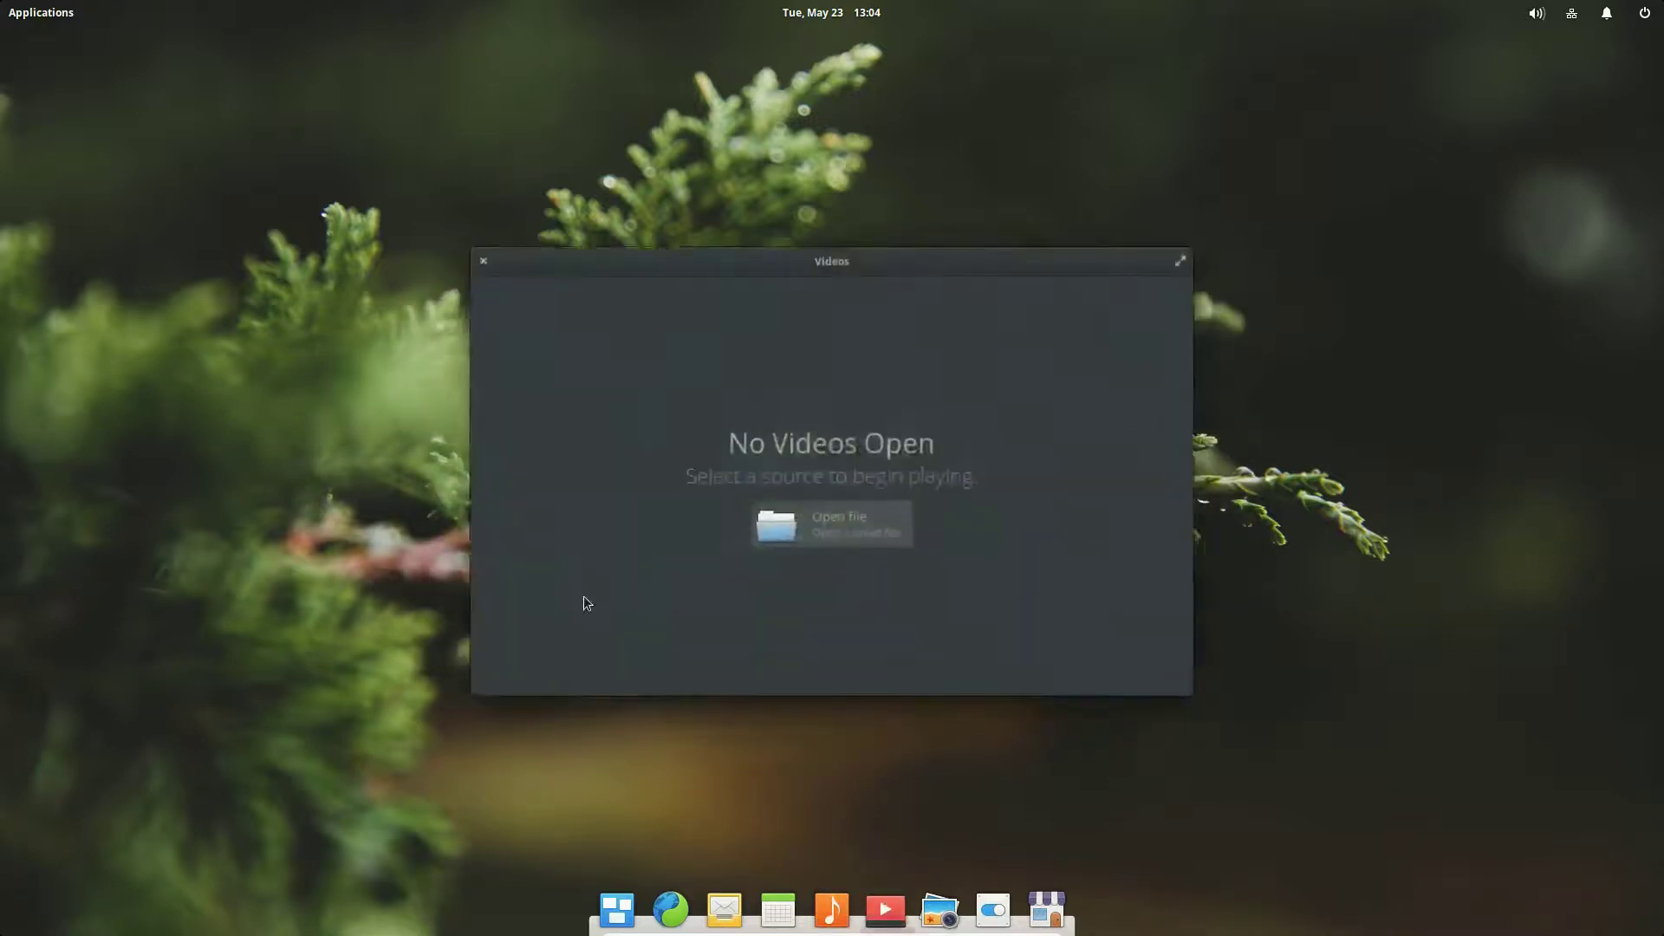
click(477, 258)
click(943, 920)
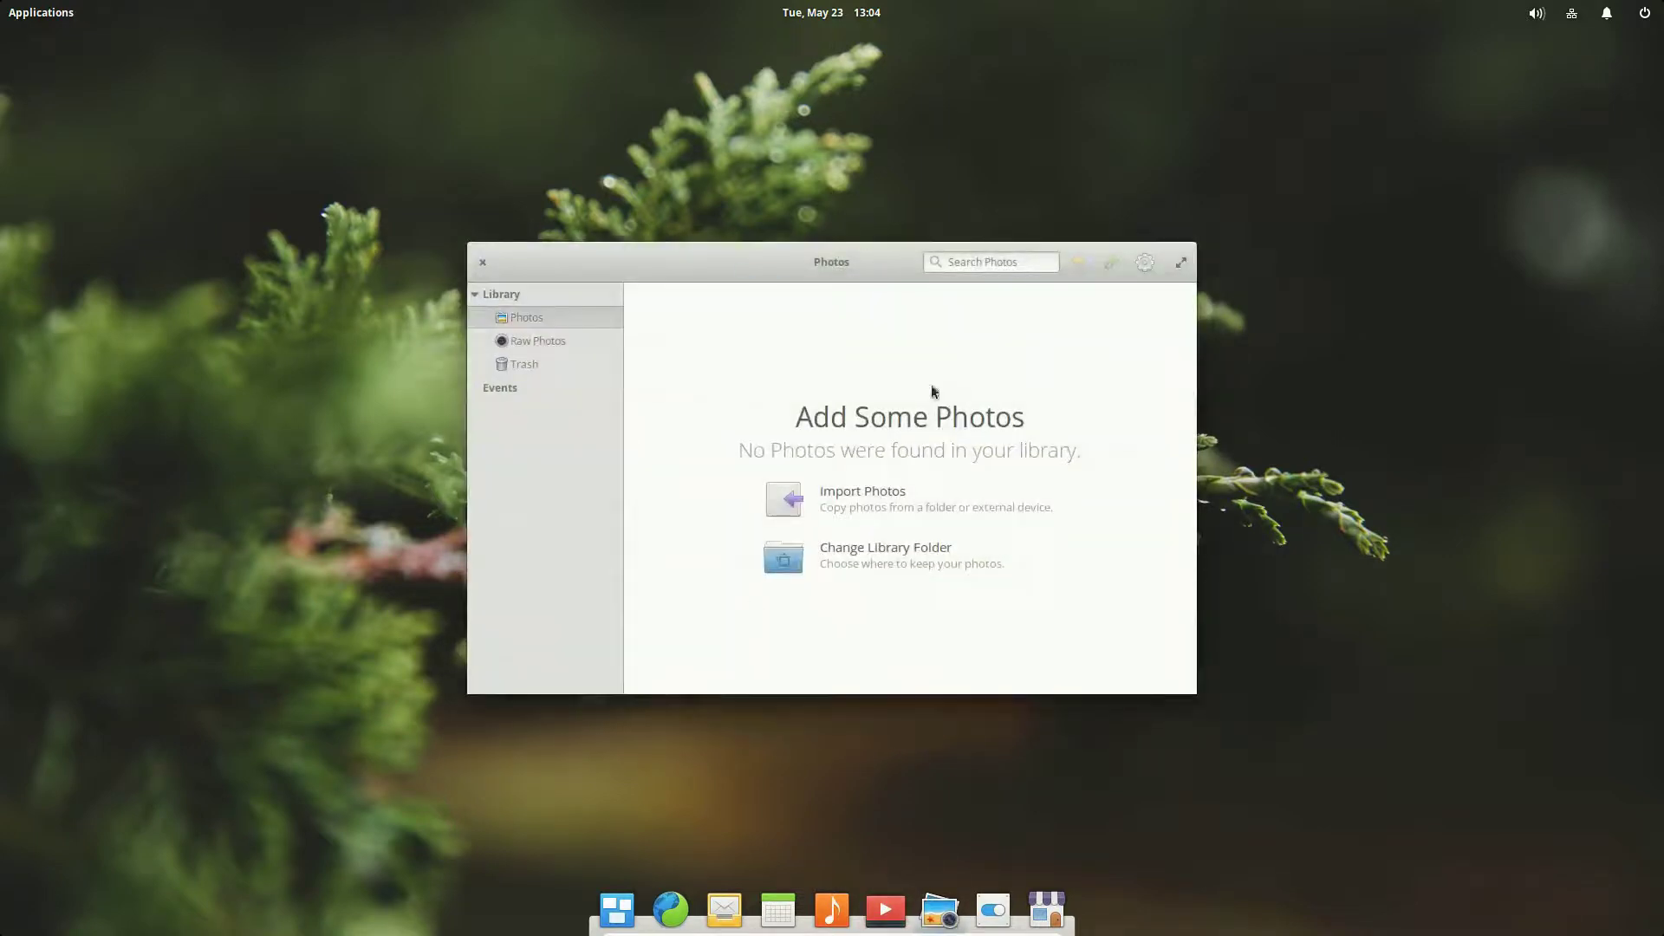
click(483, 264)
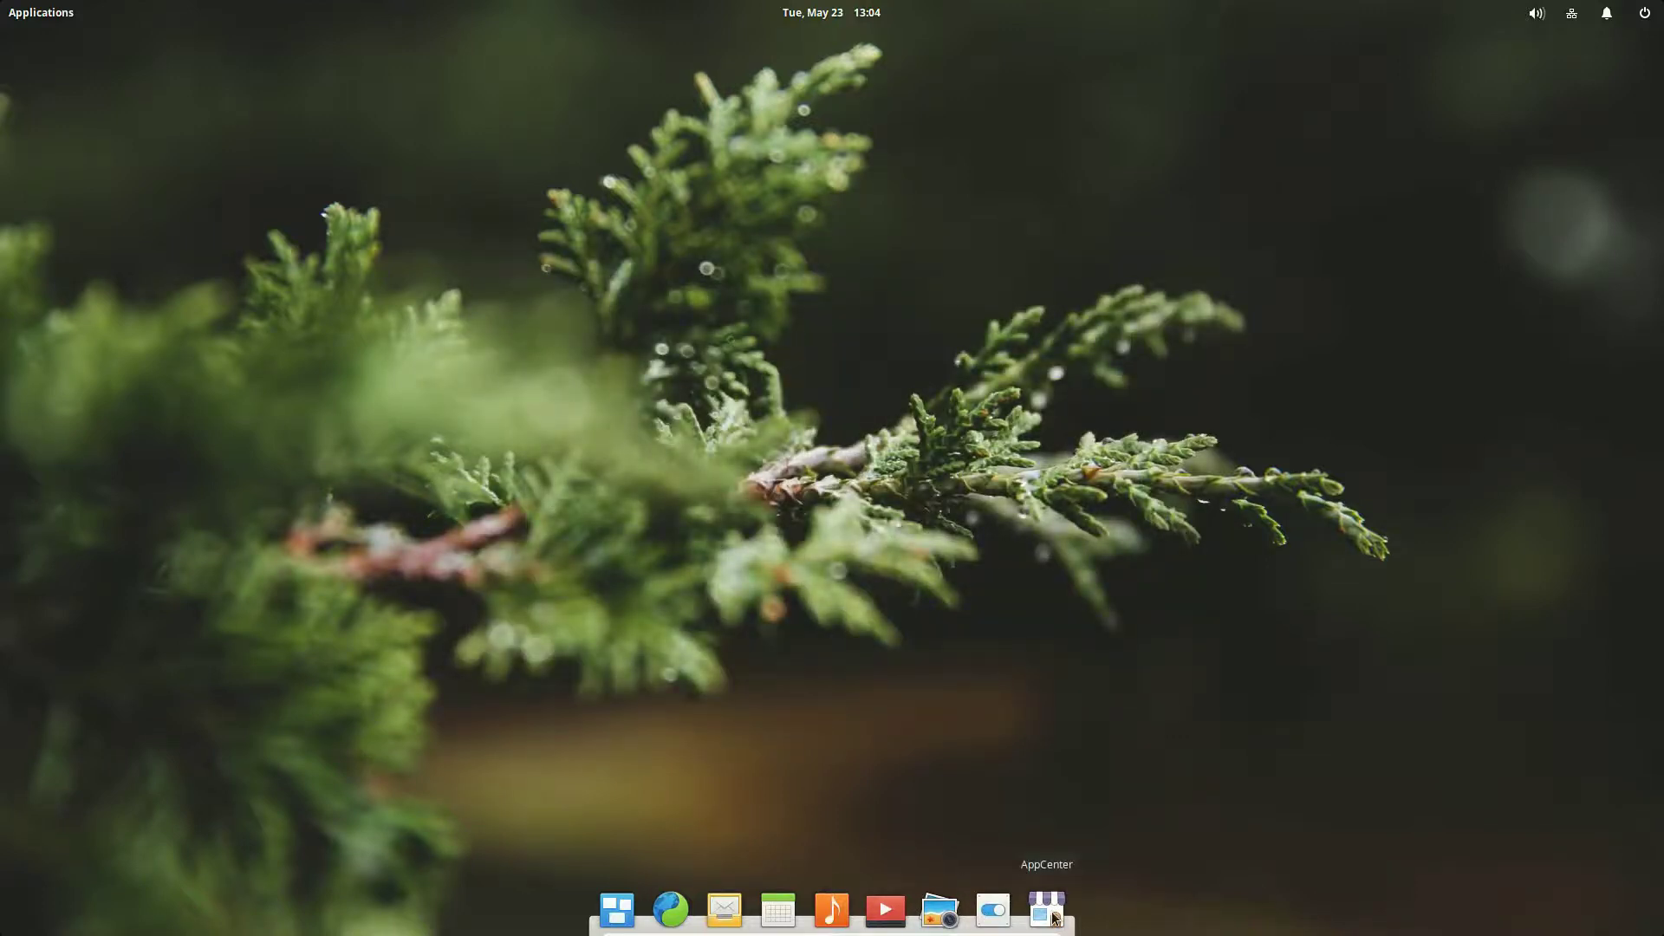
Launch System Settings, reposition its window, and view the Applications page
click(992, 910)
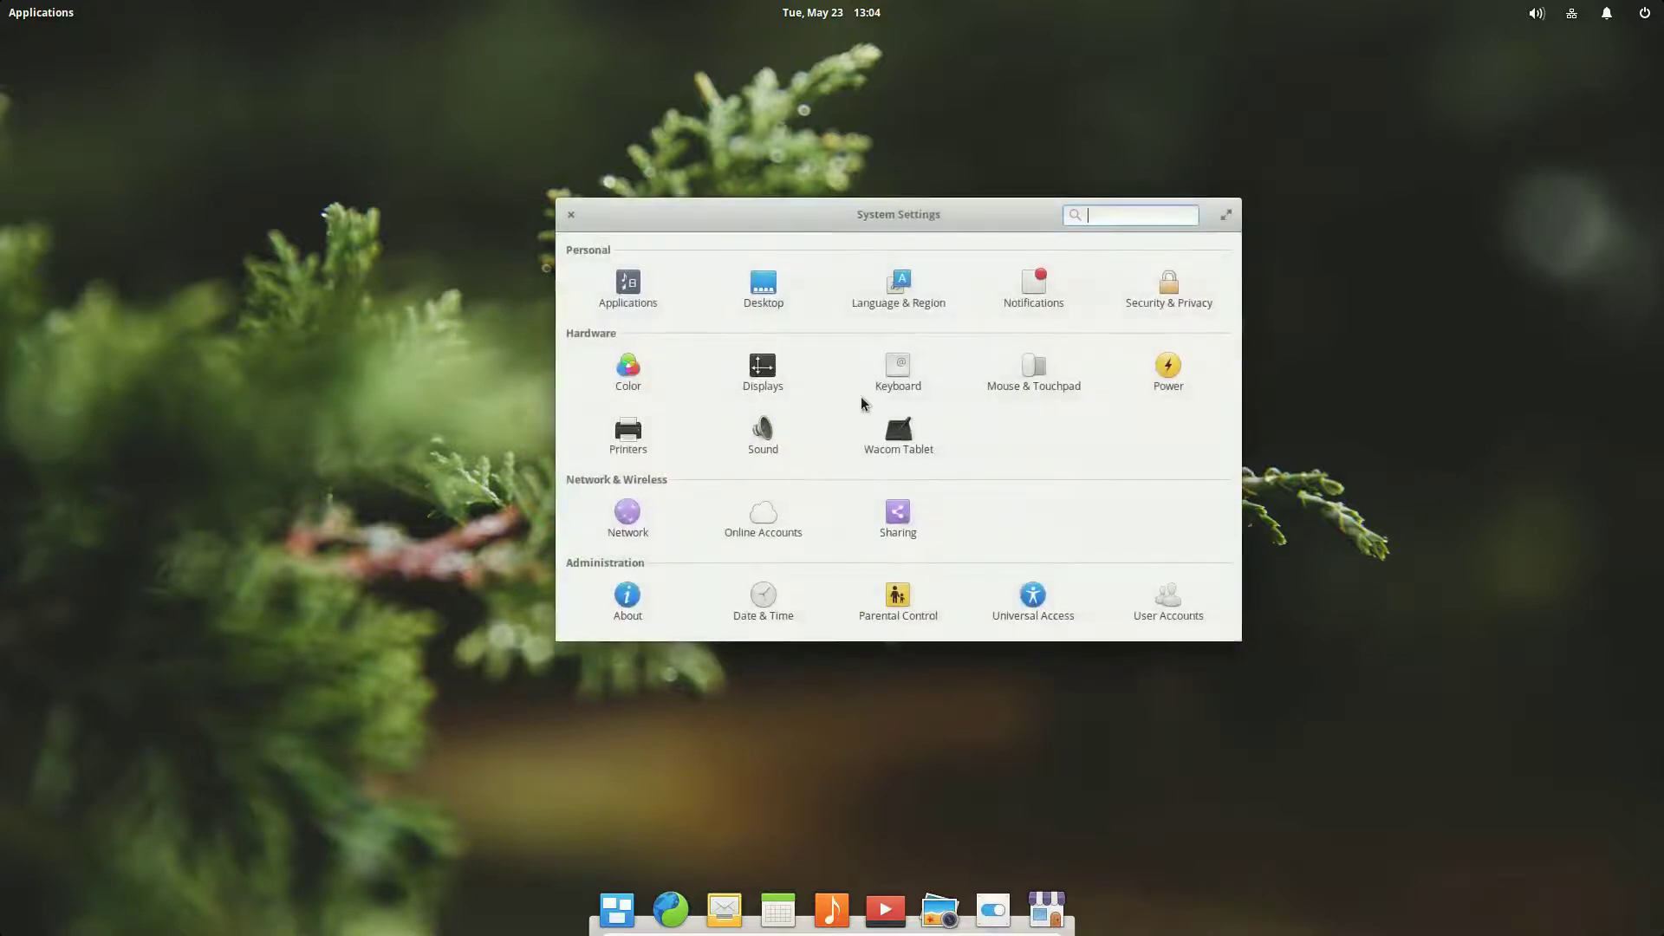
drag(824, 222, 724, 205)
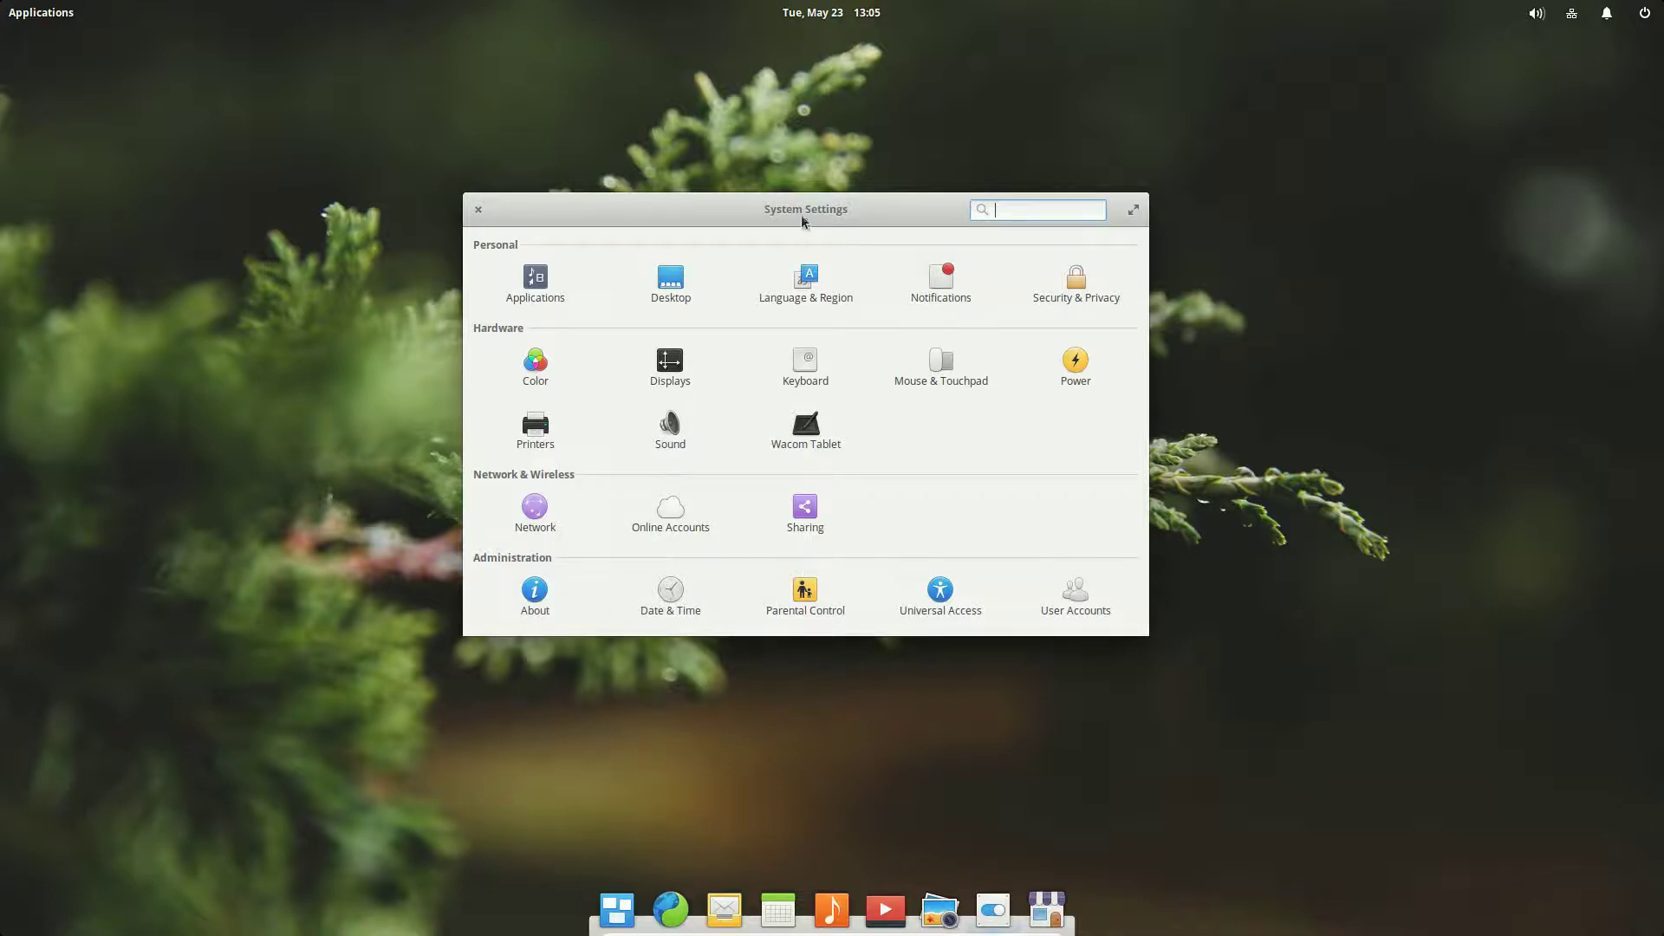
mouse_move(801, 215)
mouse_down()
mouse_move(769, 208)
mouse_move(791, 201)
mouse_move(791, 224)
mouse_up()
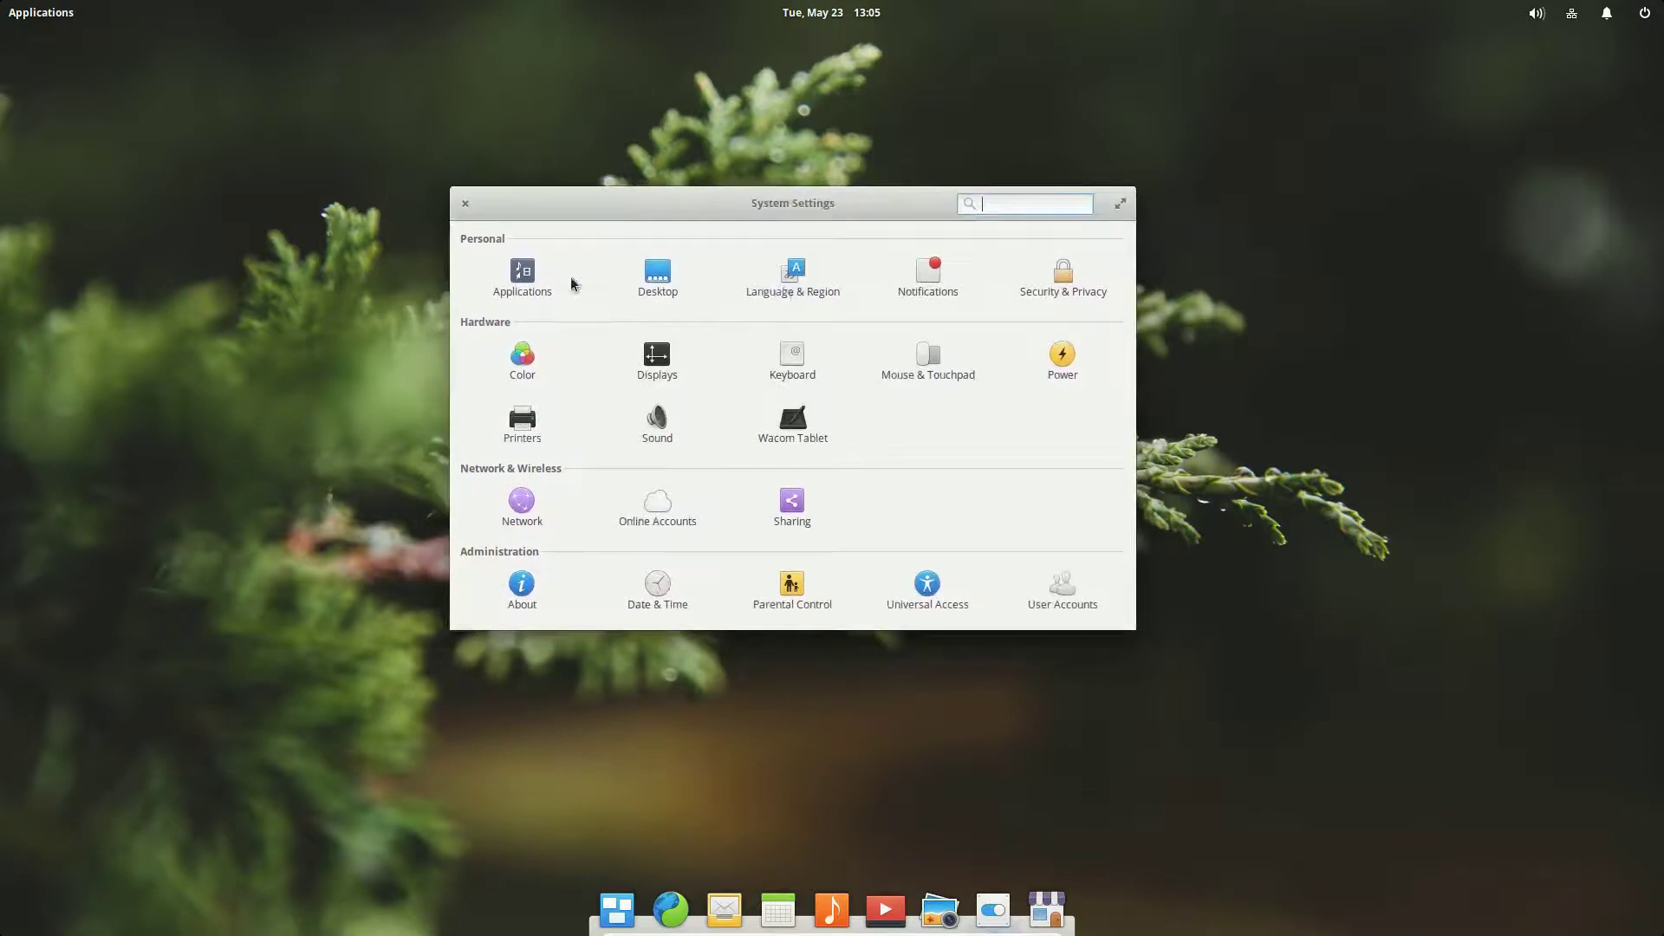
click(516, 271)
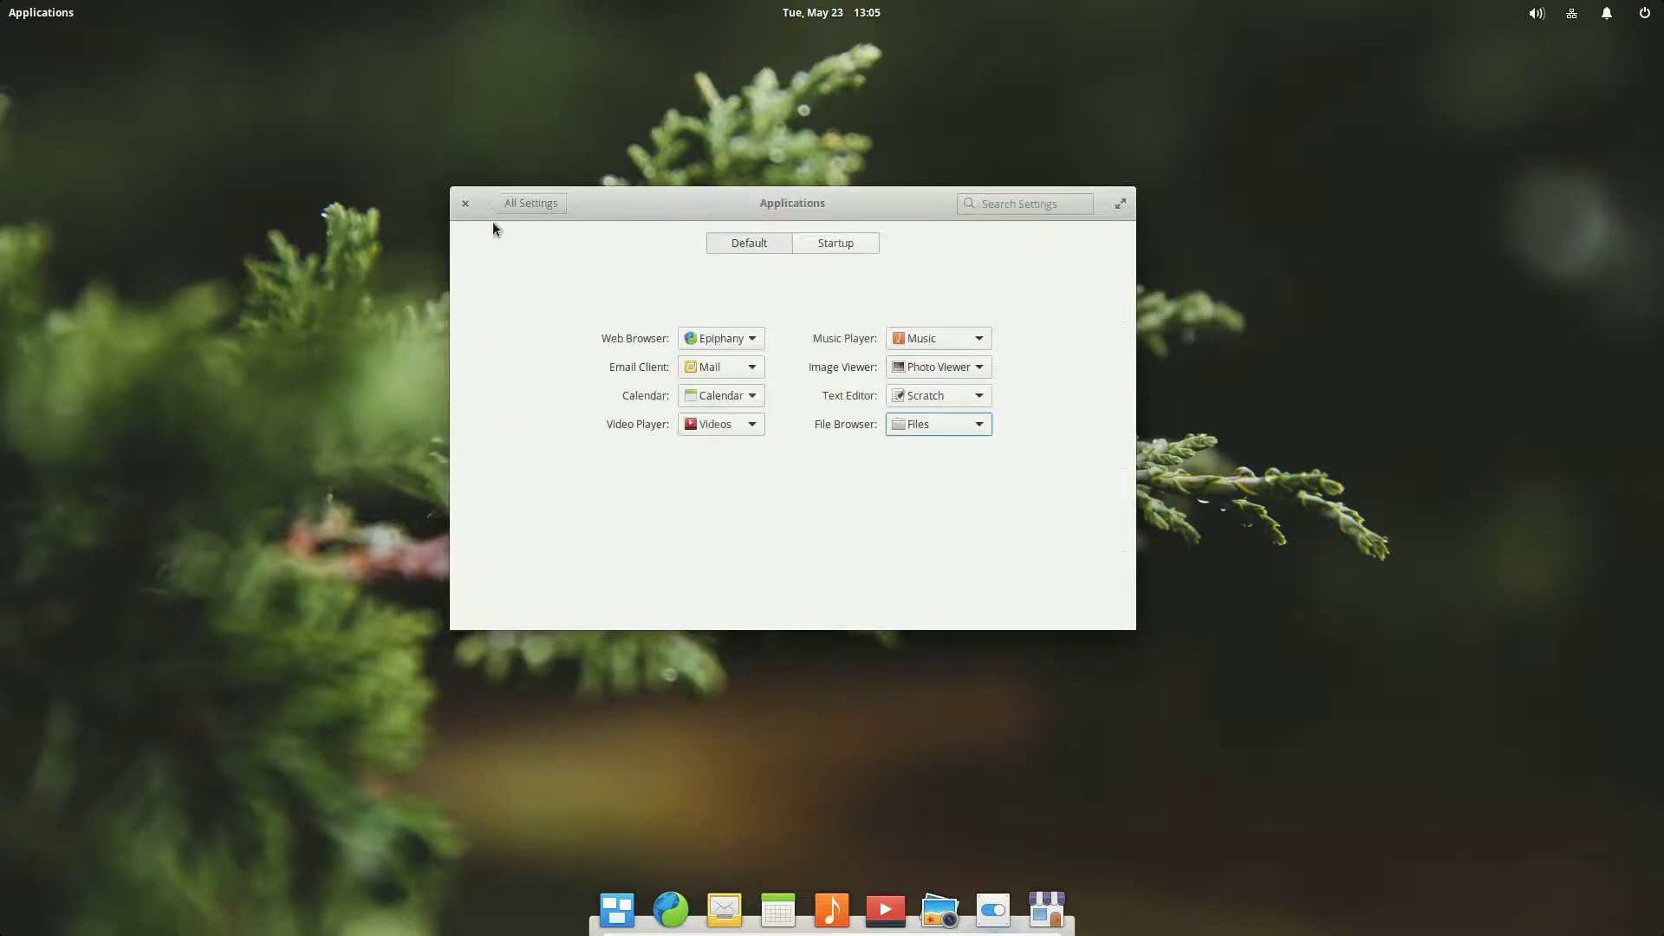
click(519, 203)
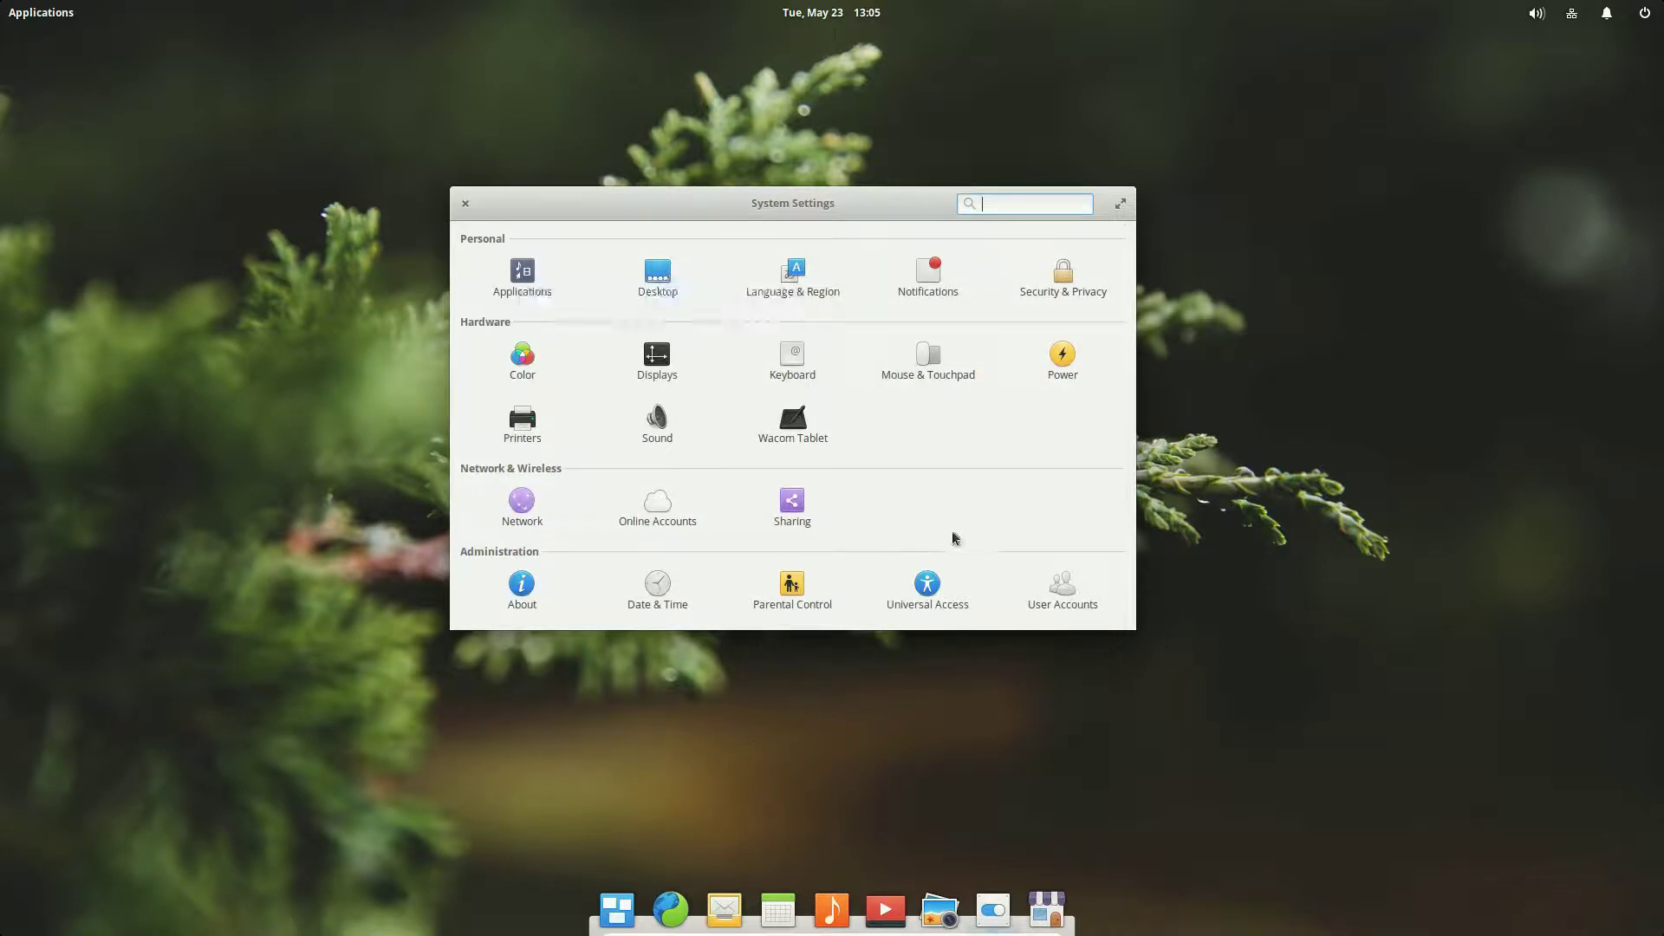
View the Notifications, Security & Privacy, Power and Printers pages, returning to All Settings each time
click(927, 286)
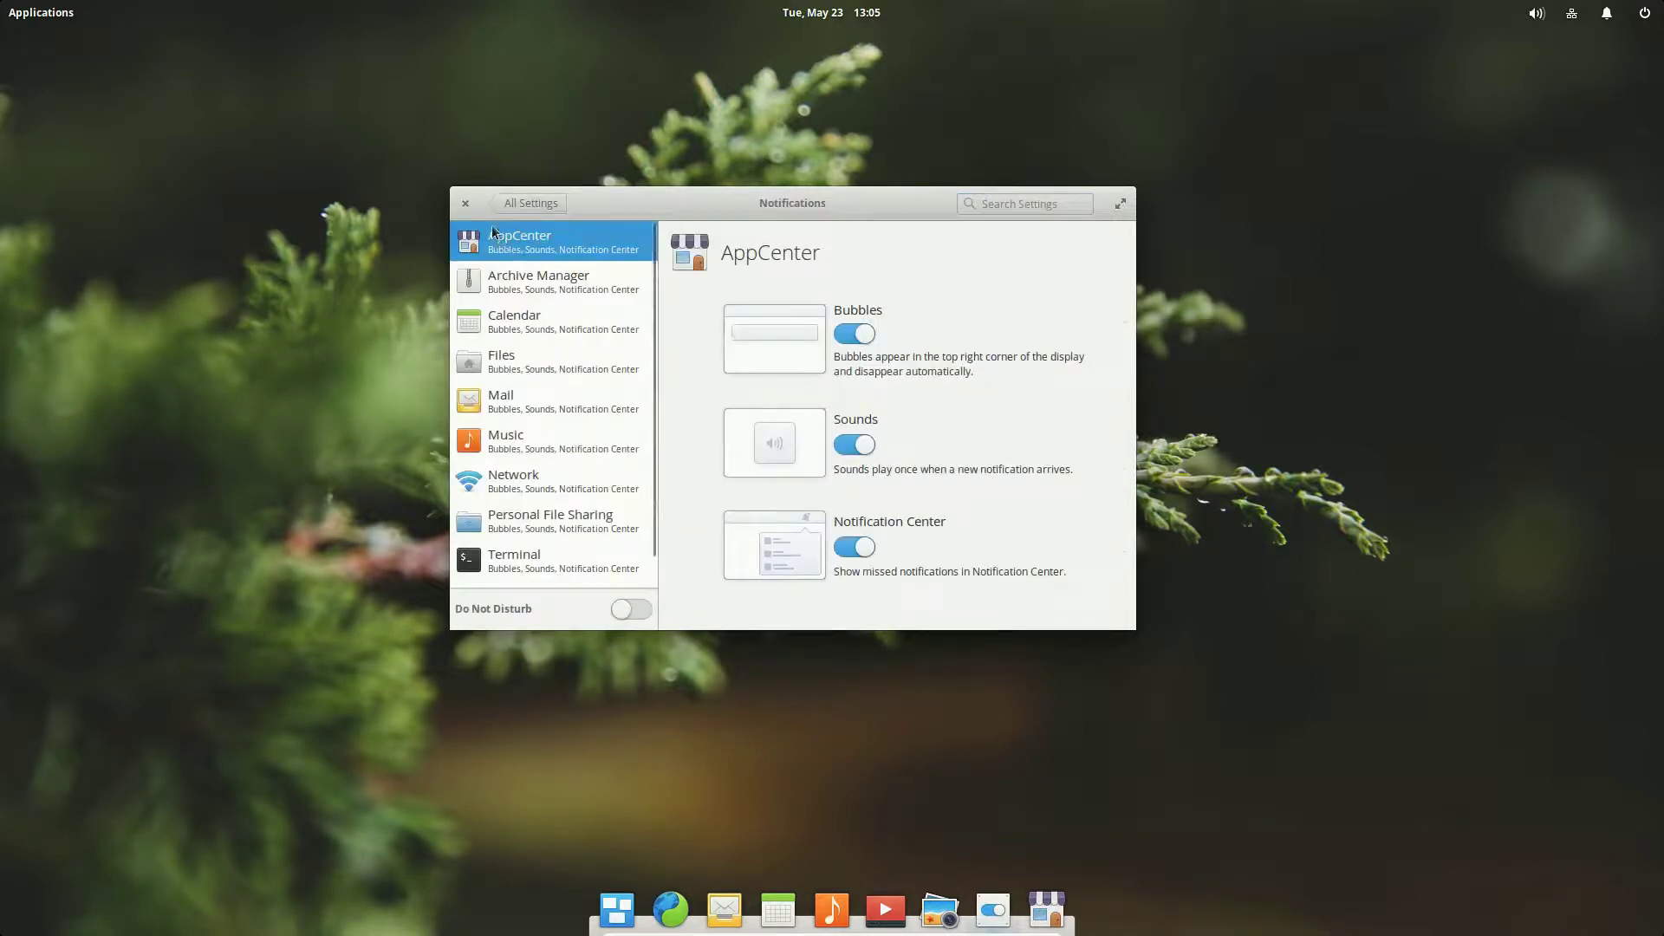
click(514, 207)
click(1071, 302)
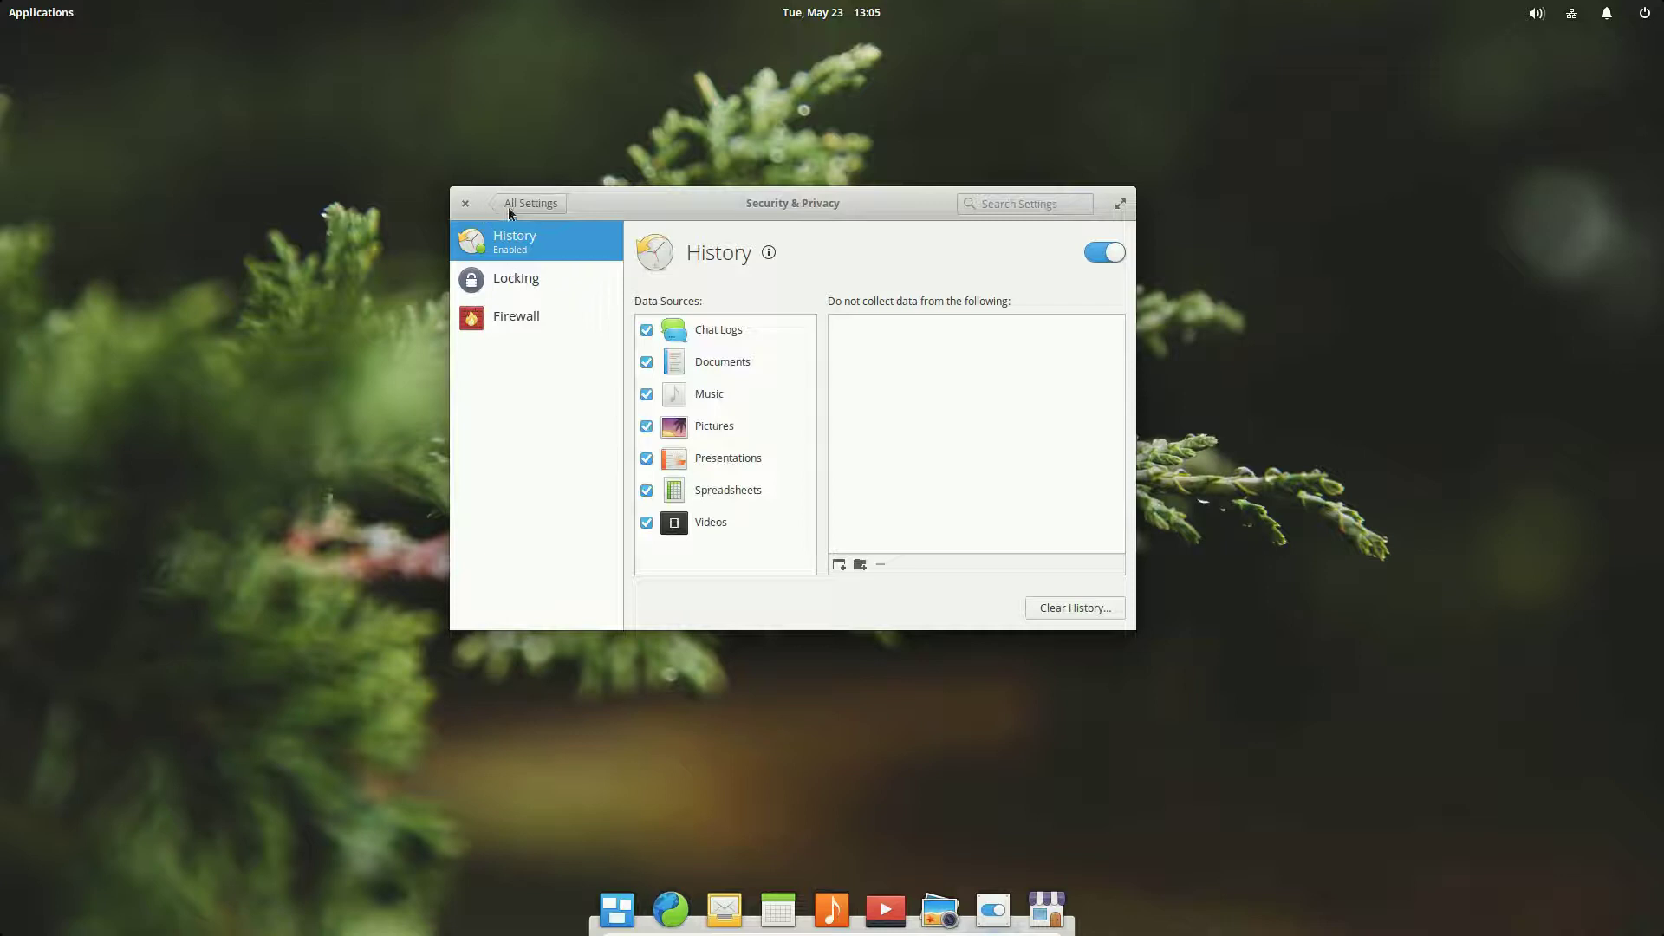
click(531, 204)
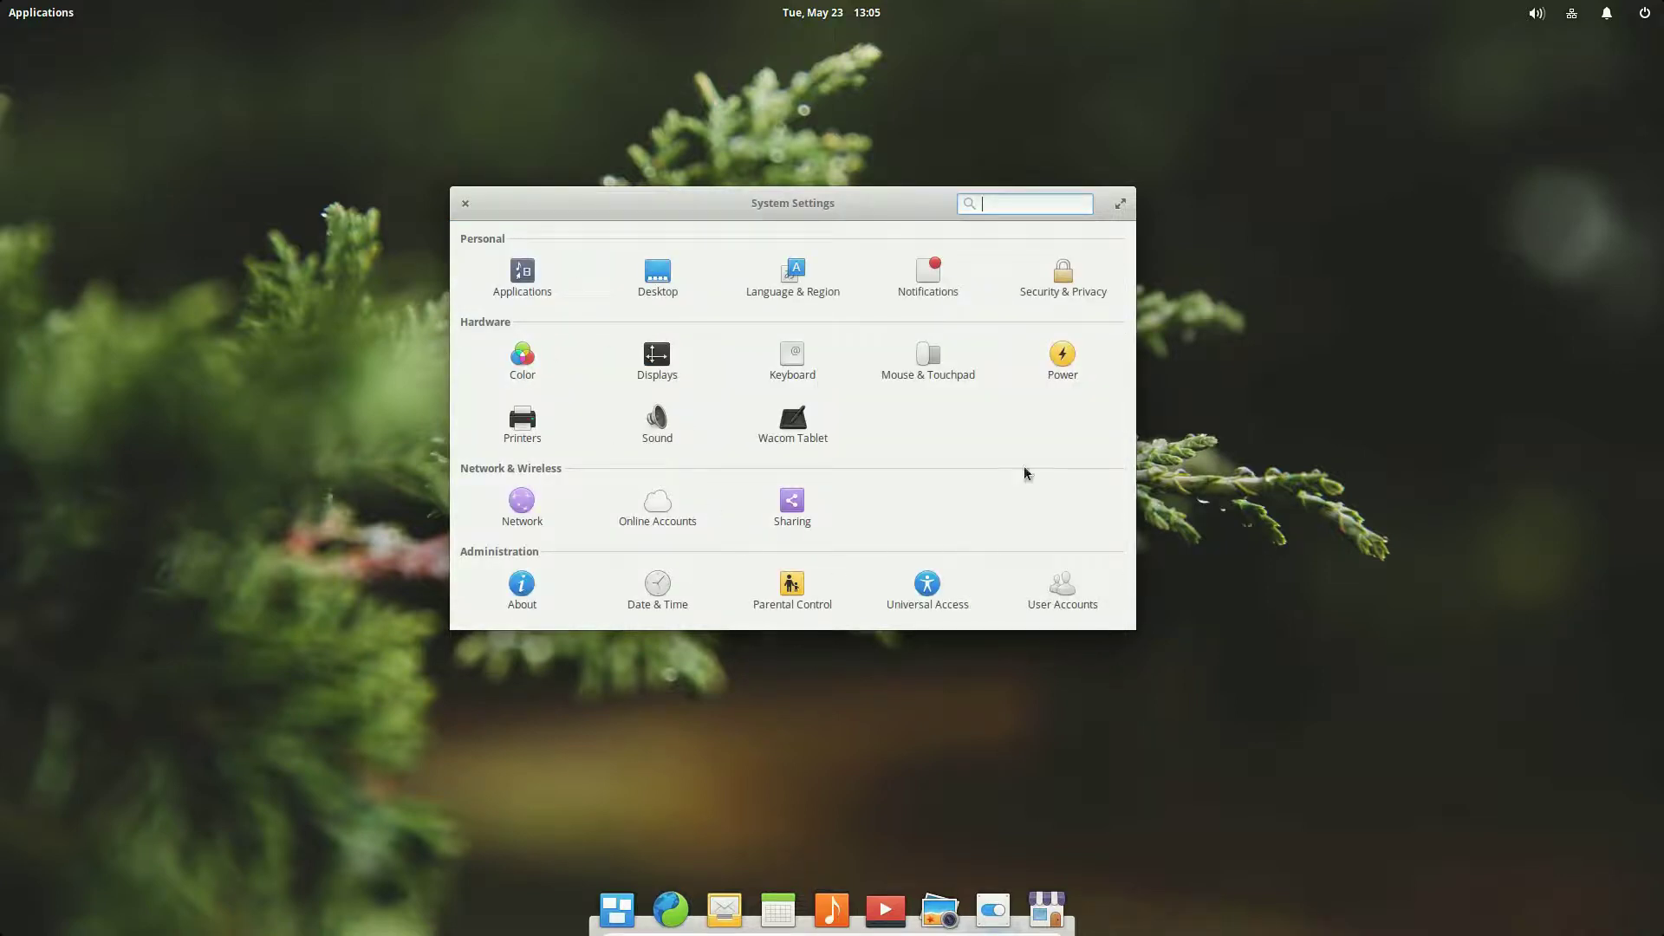
click(1061, 364)
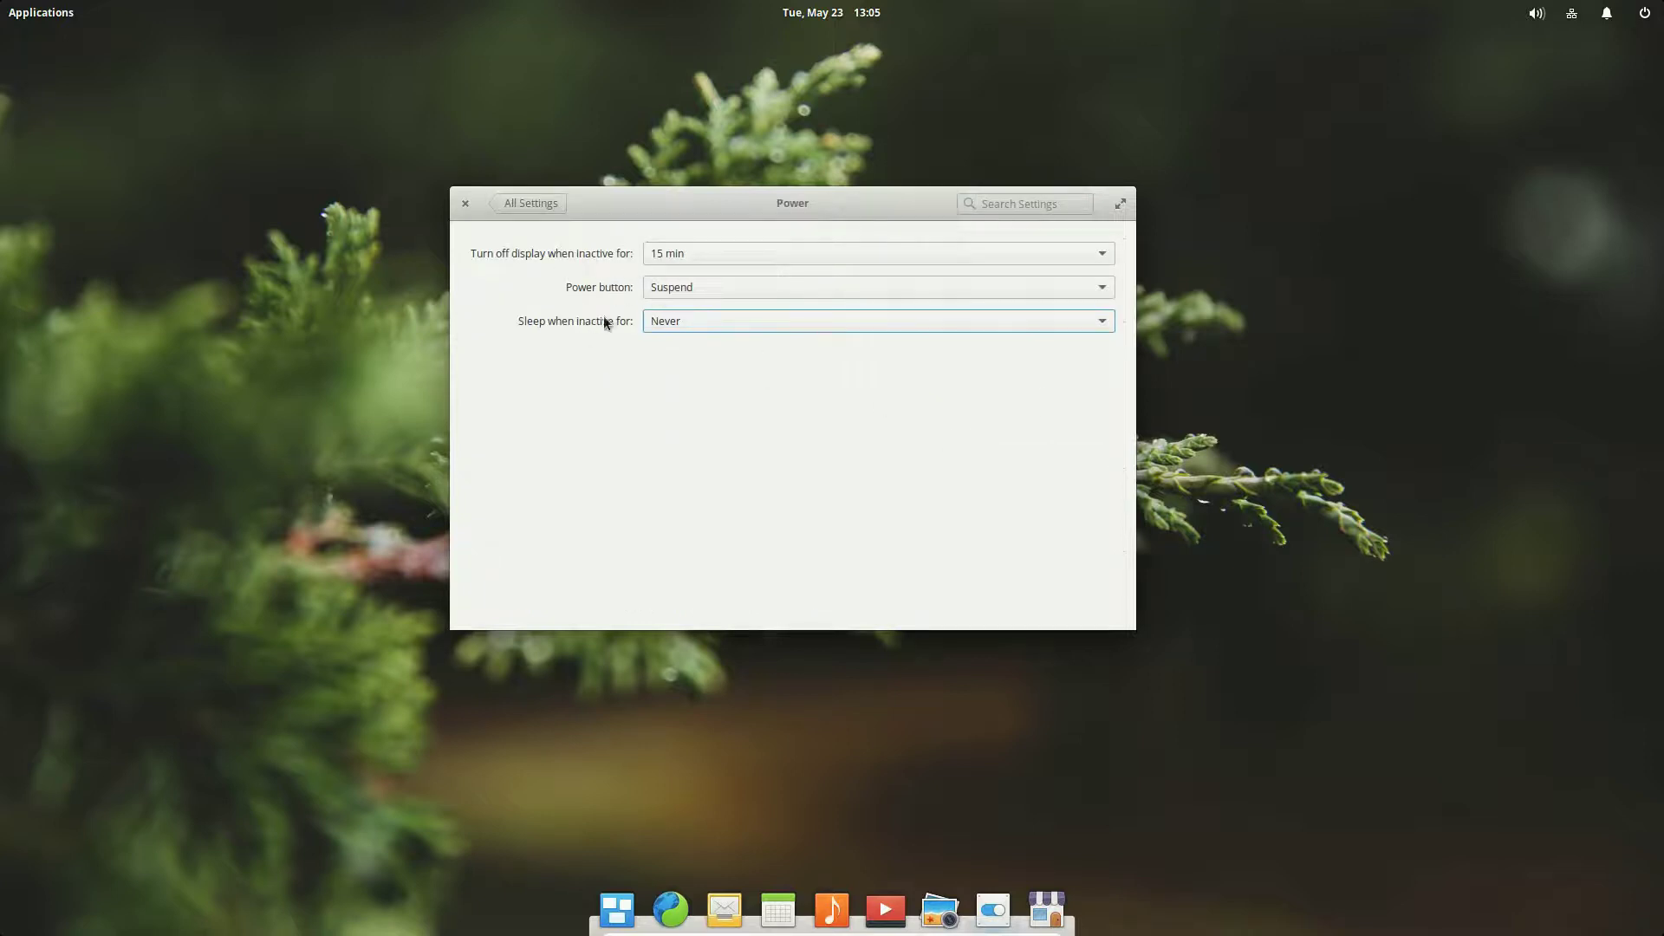
click(507, 208)
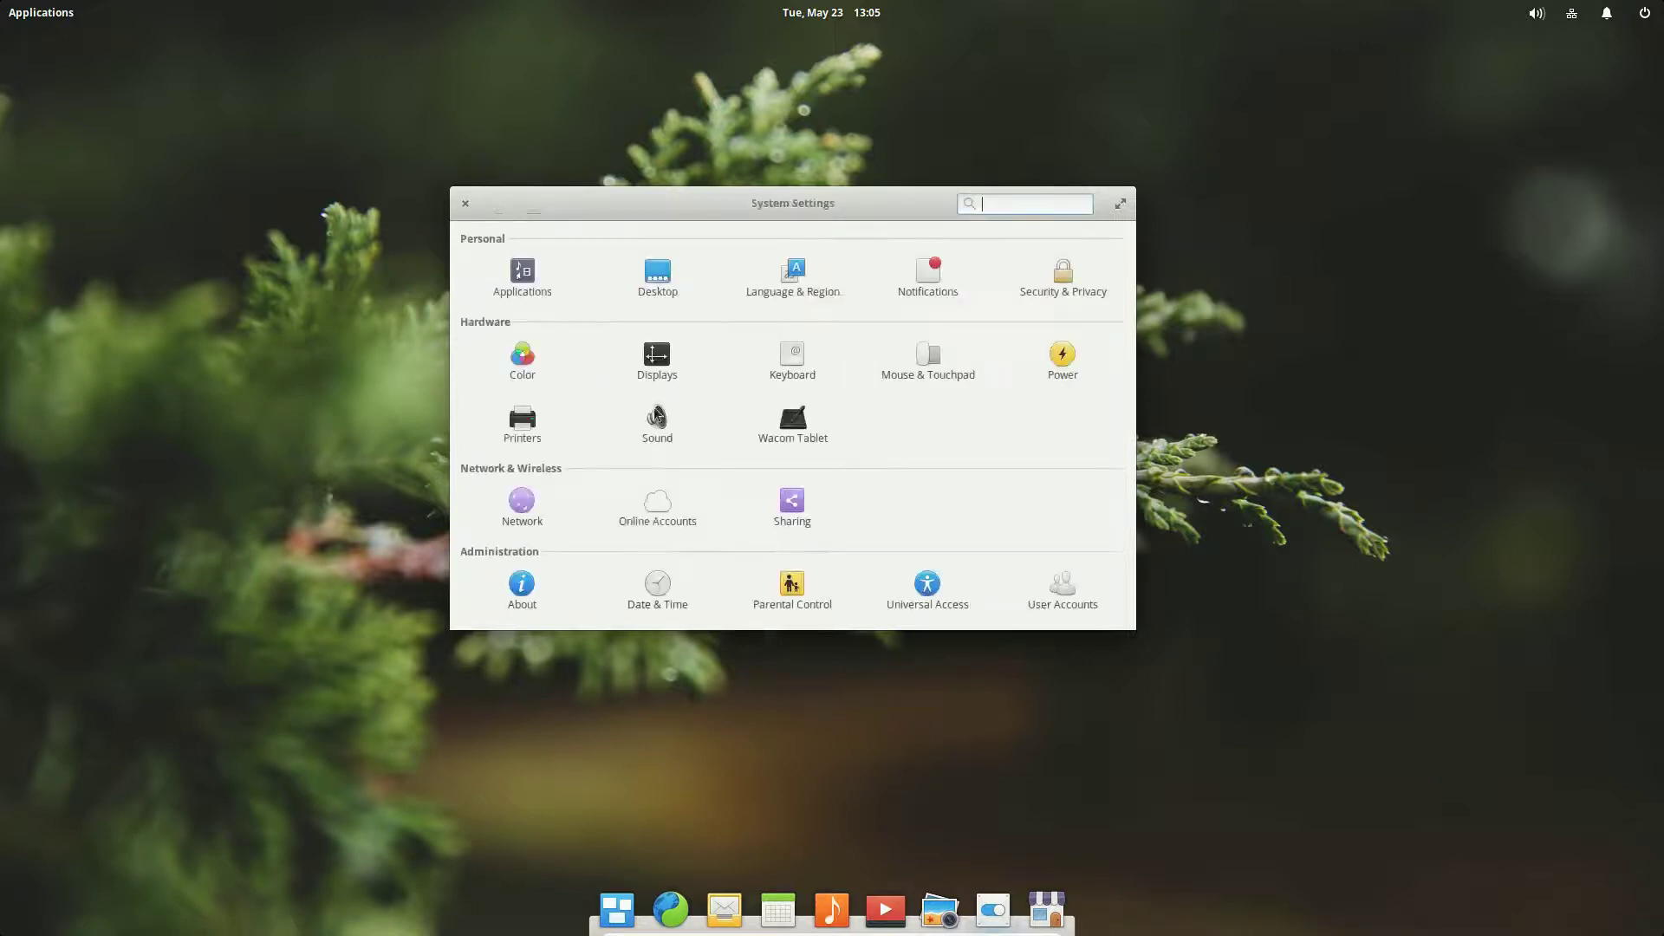
click(510, 435)
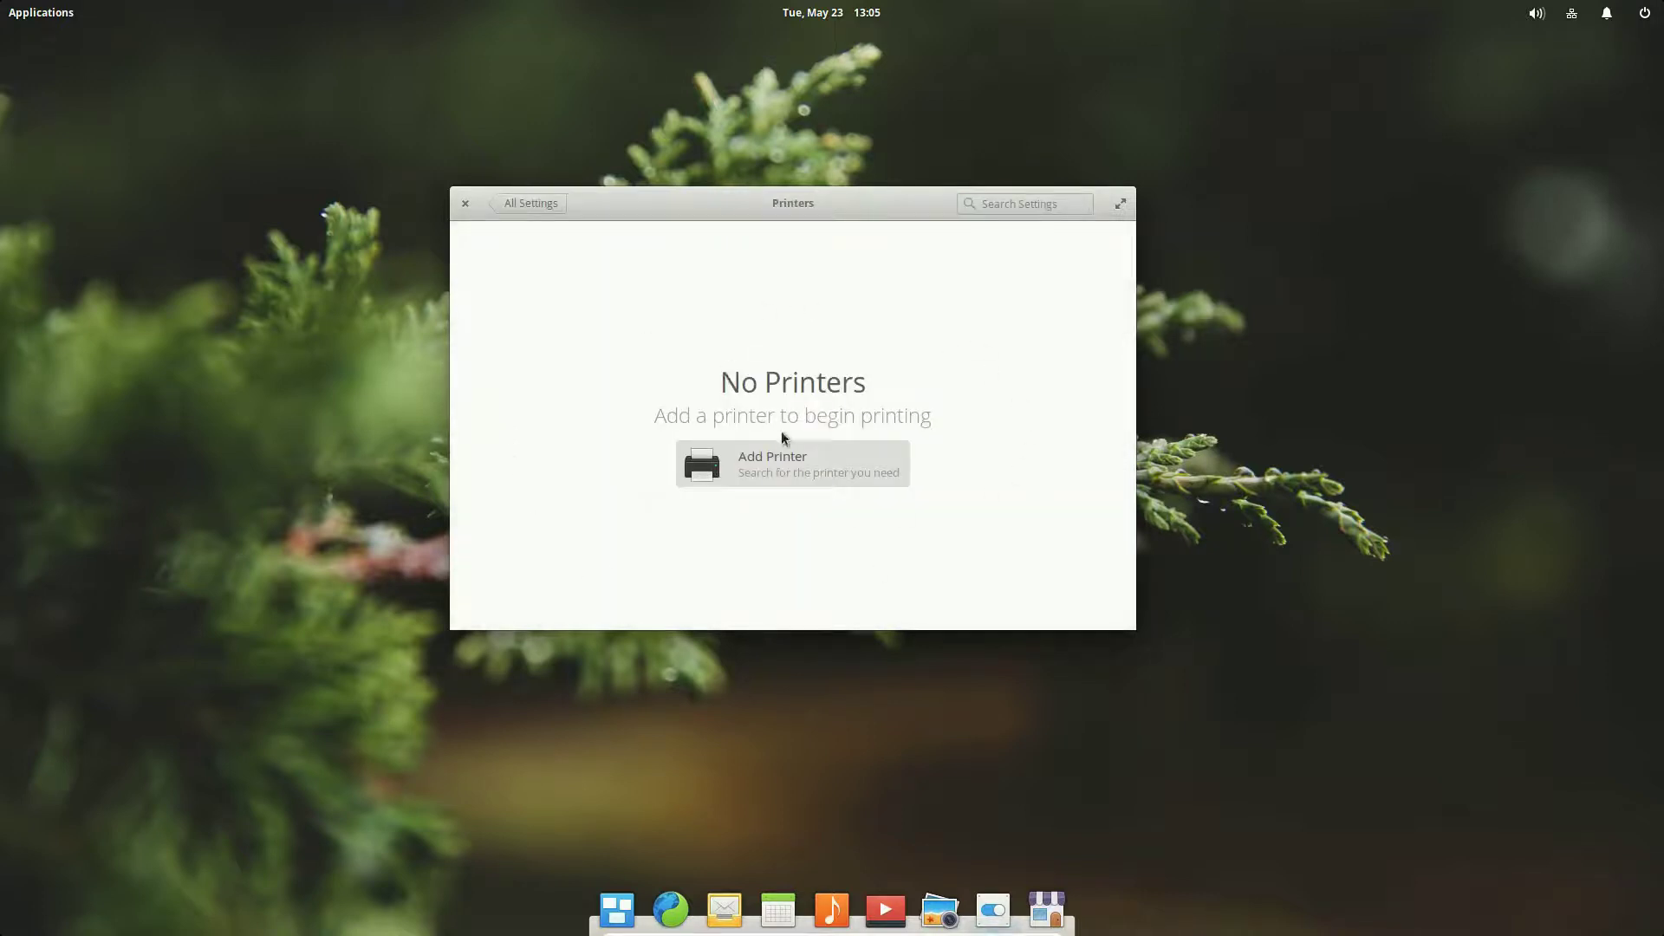
click(531, 203)
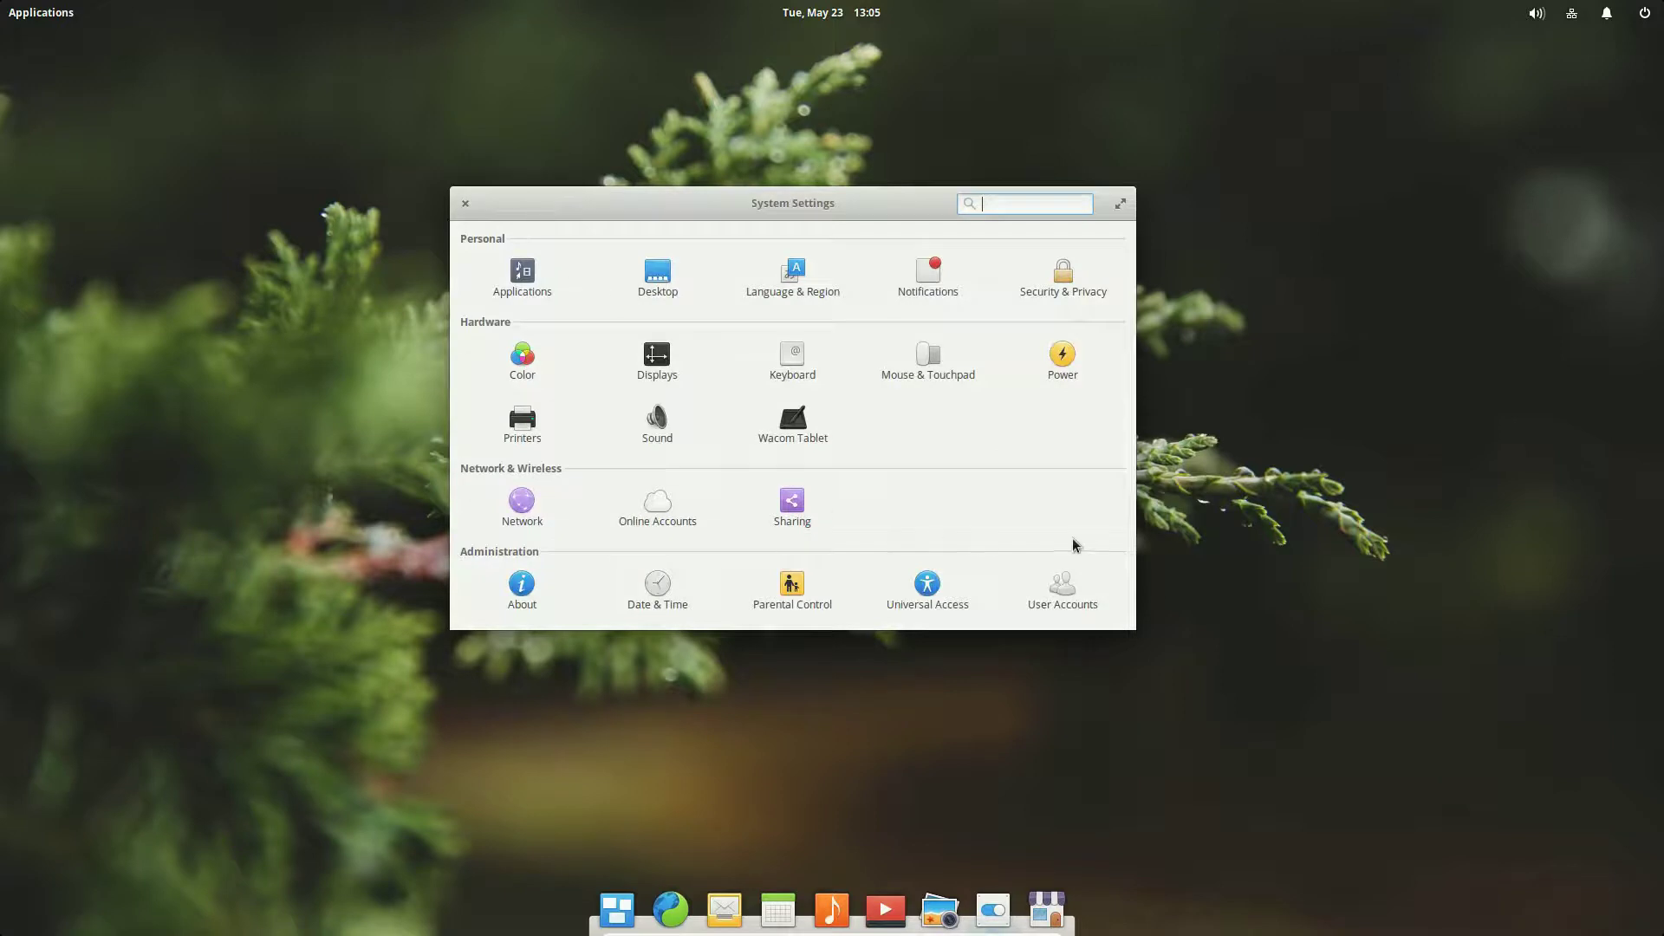
click(518, 509)
click(525, 206)
click(650, 524)
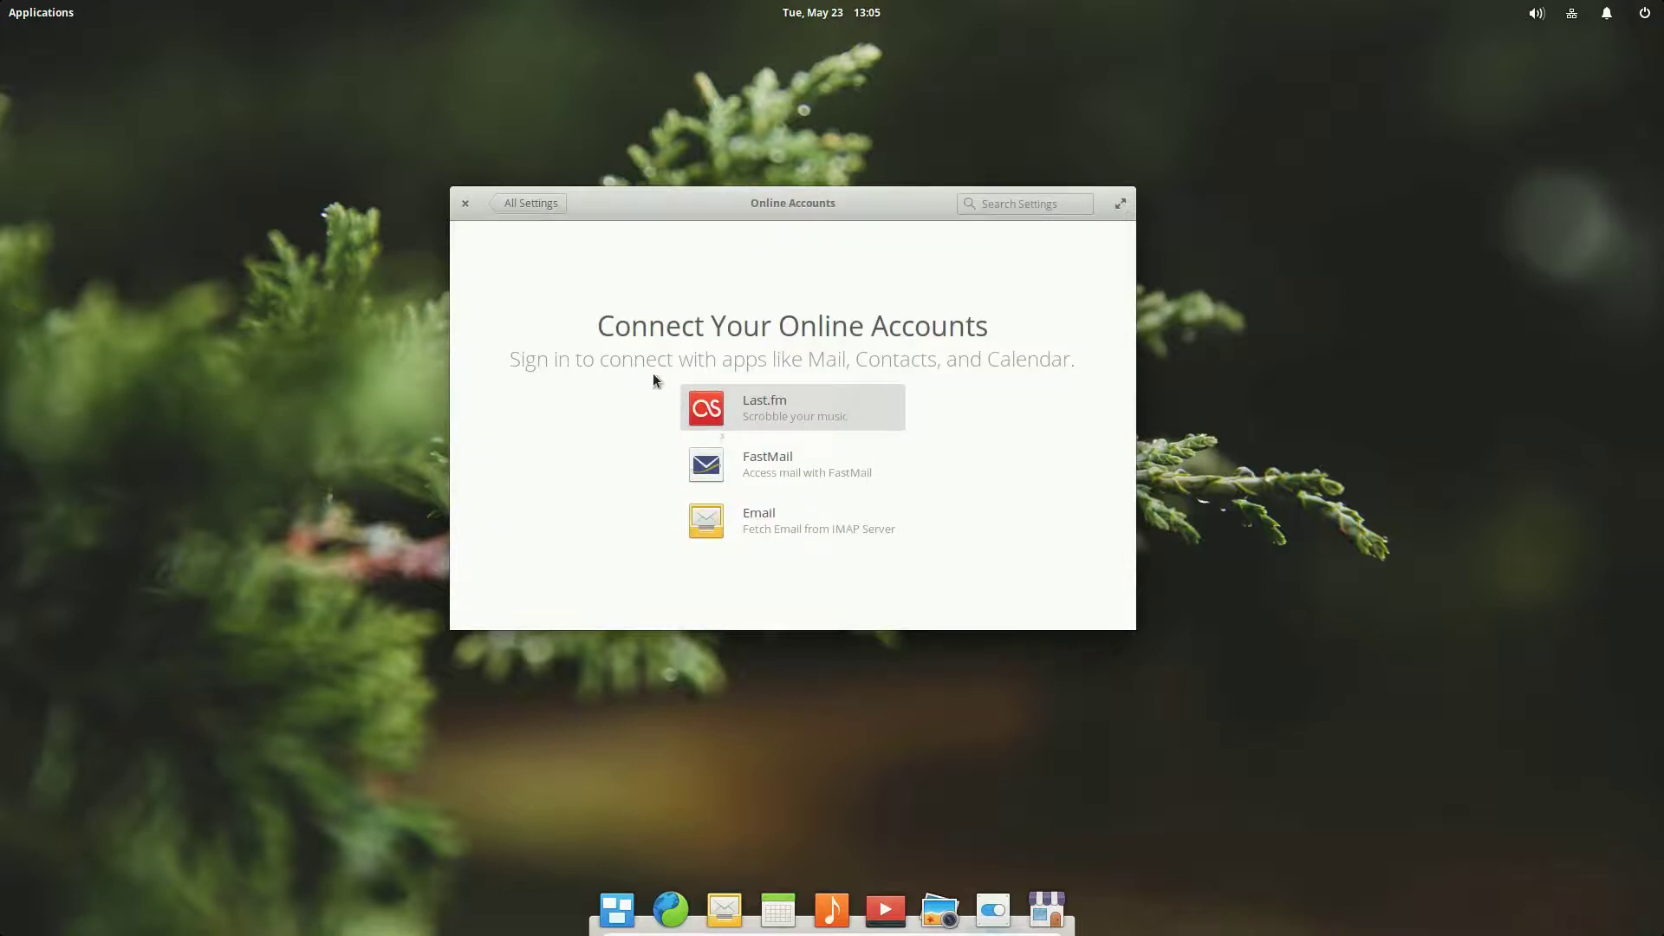
click(537, 205)
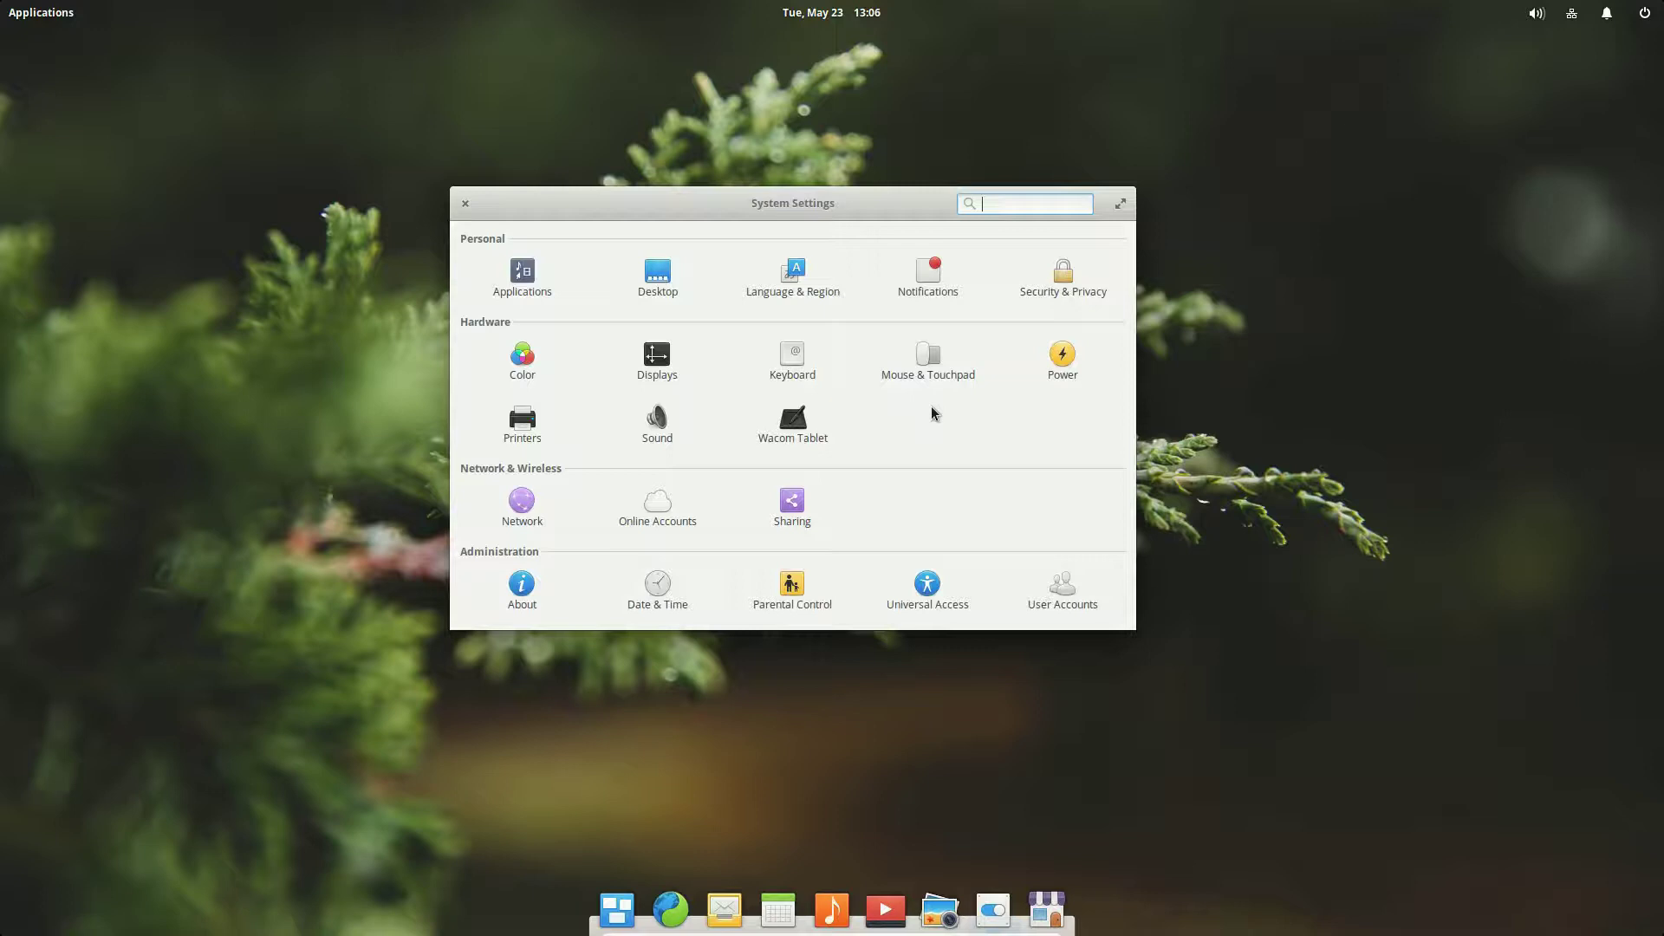
click(791, 510)
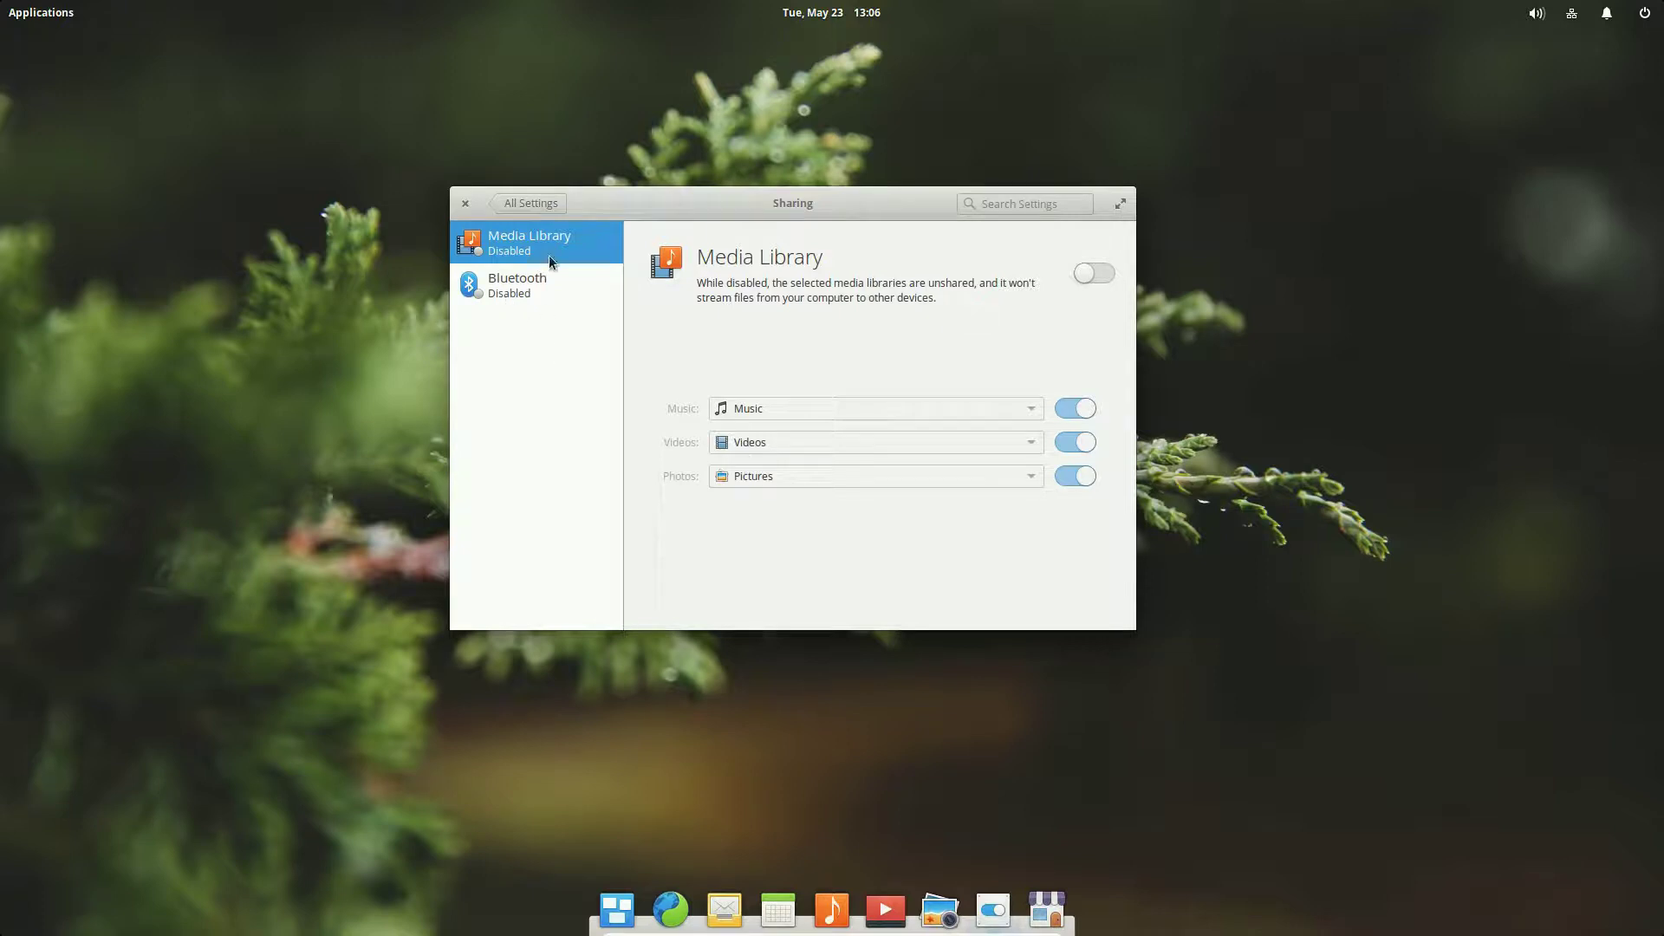
click(526, 206)
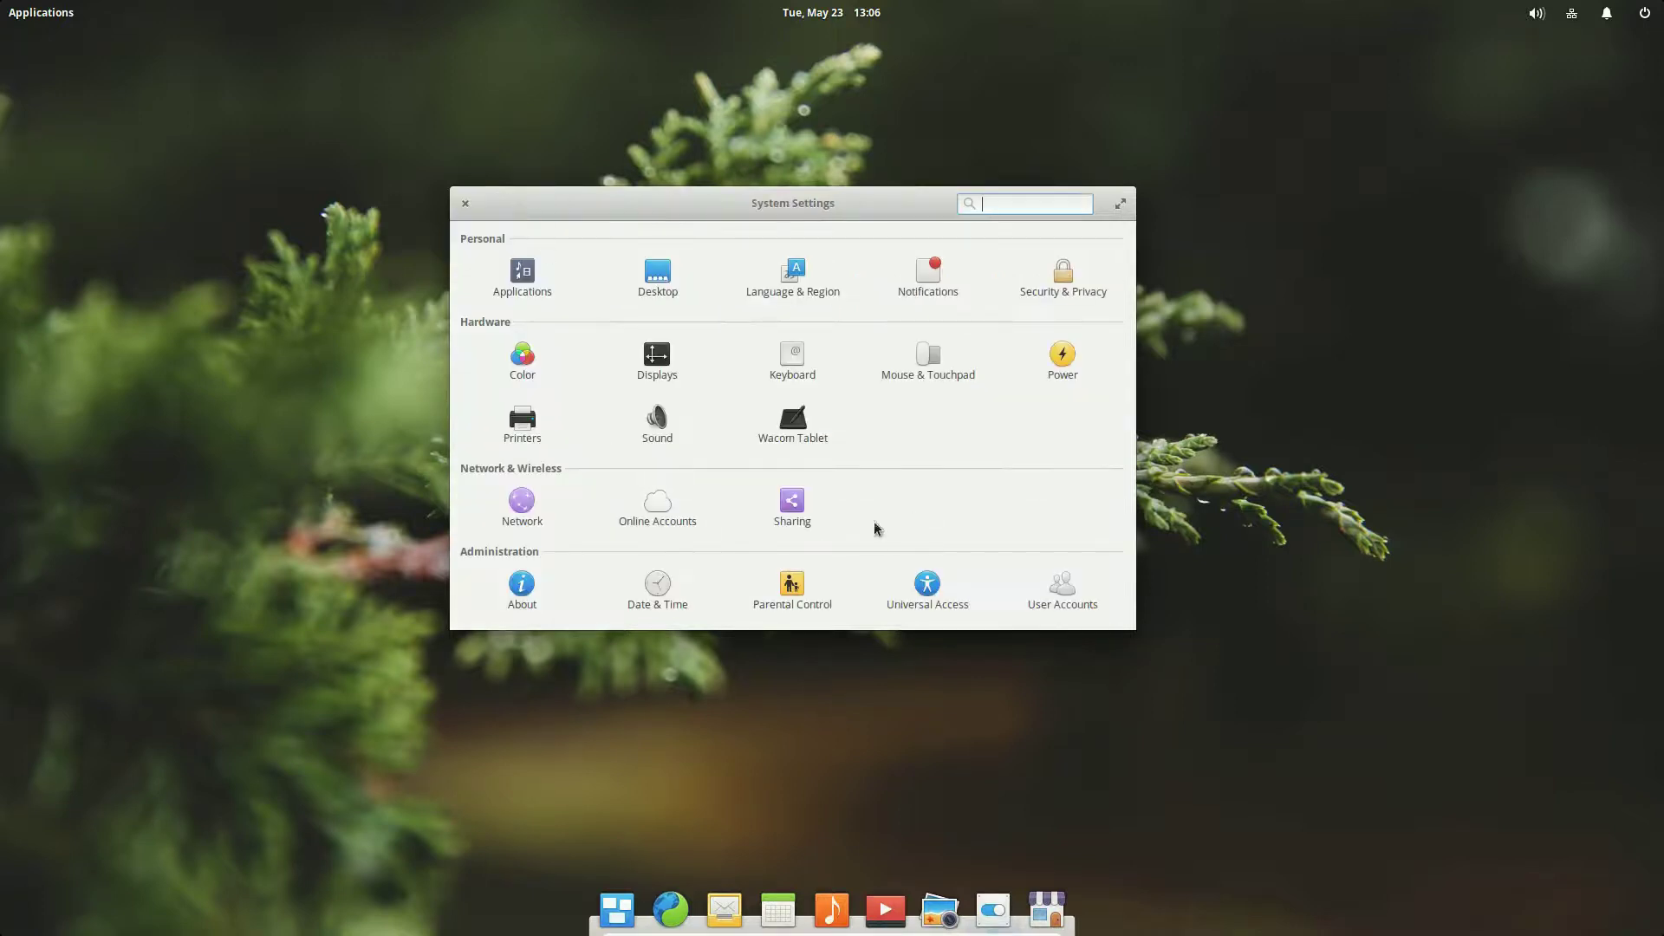
click(529, 583)
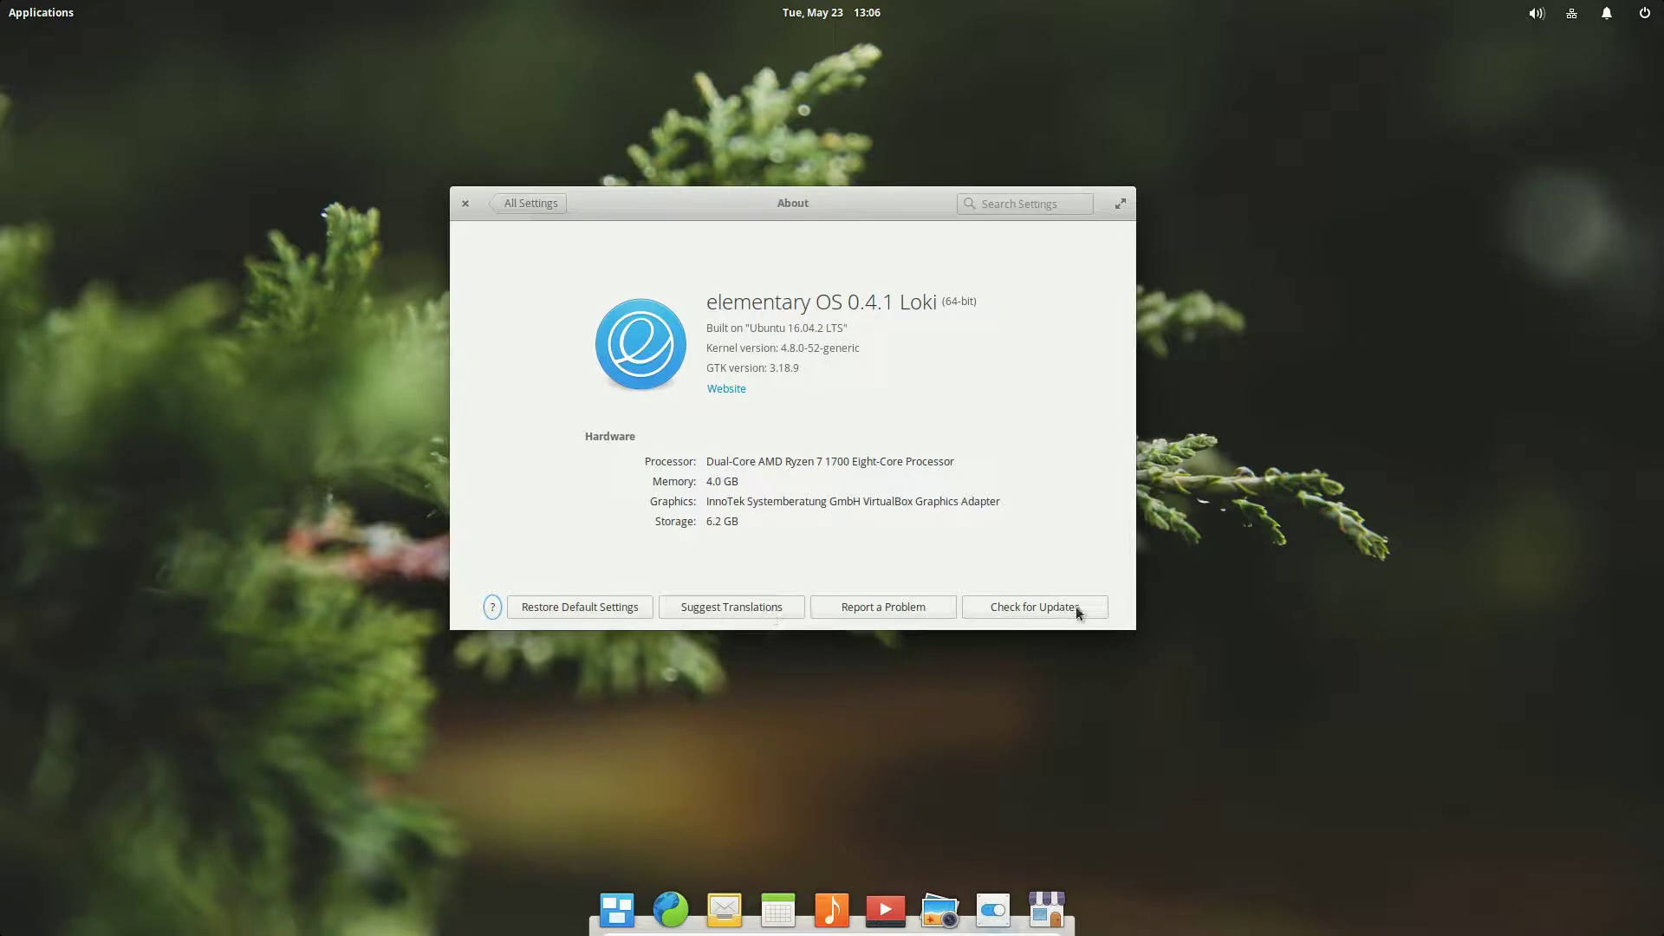
click(546, 206)
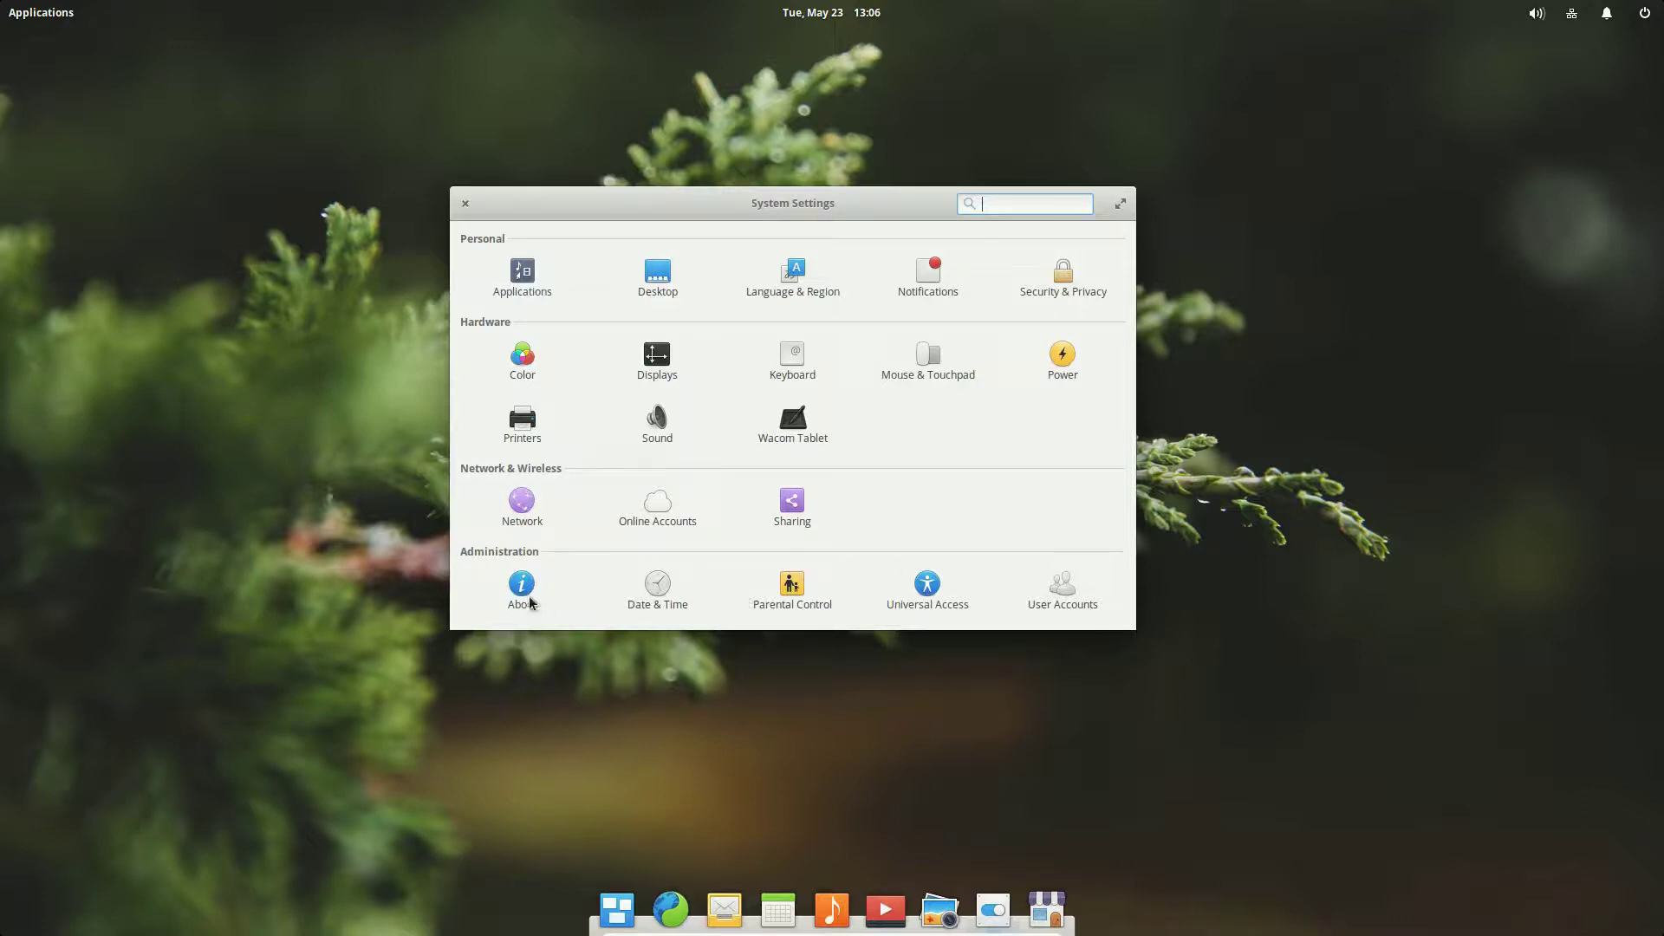
Close System Settings, launch AppCenter, move it right and scroll to the Categories grid
click(465, 207)
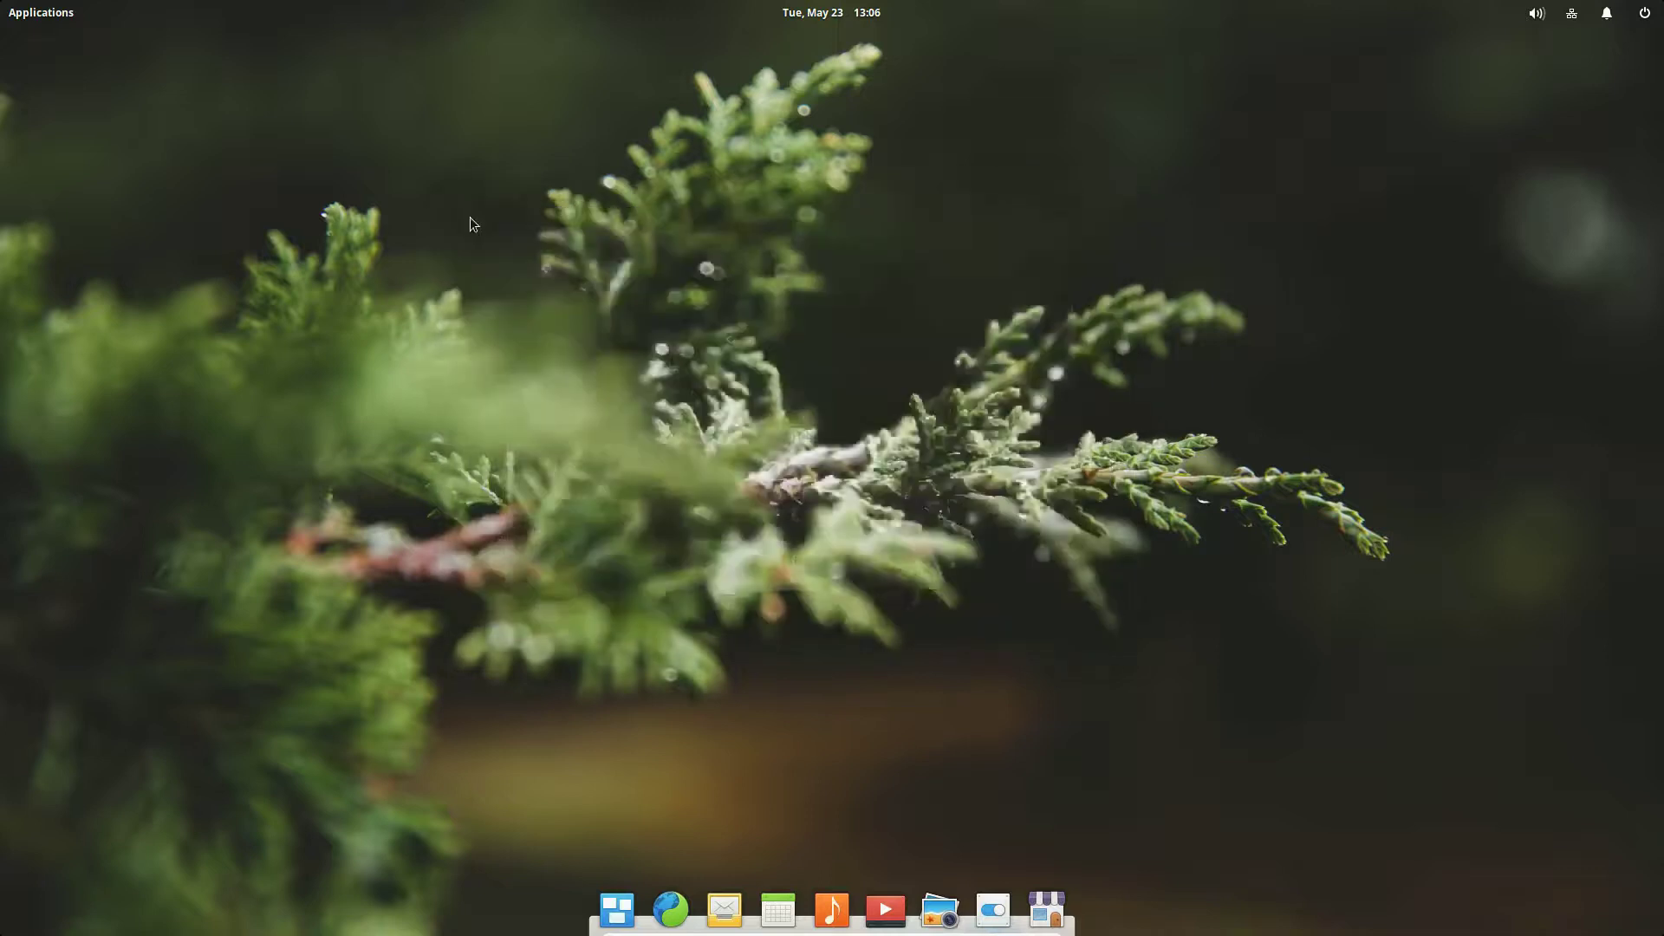
click(1053, 909)
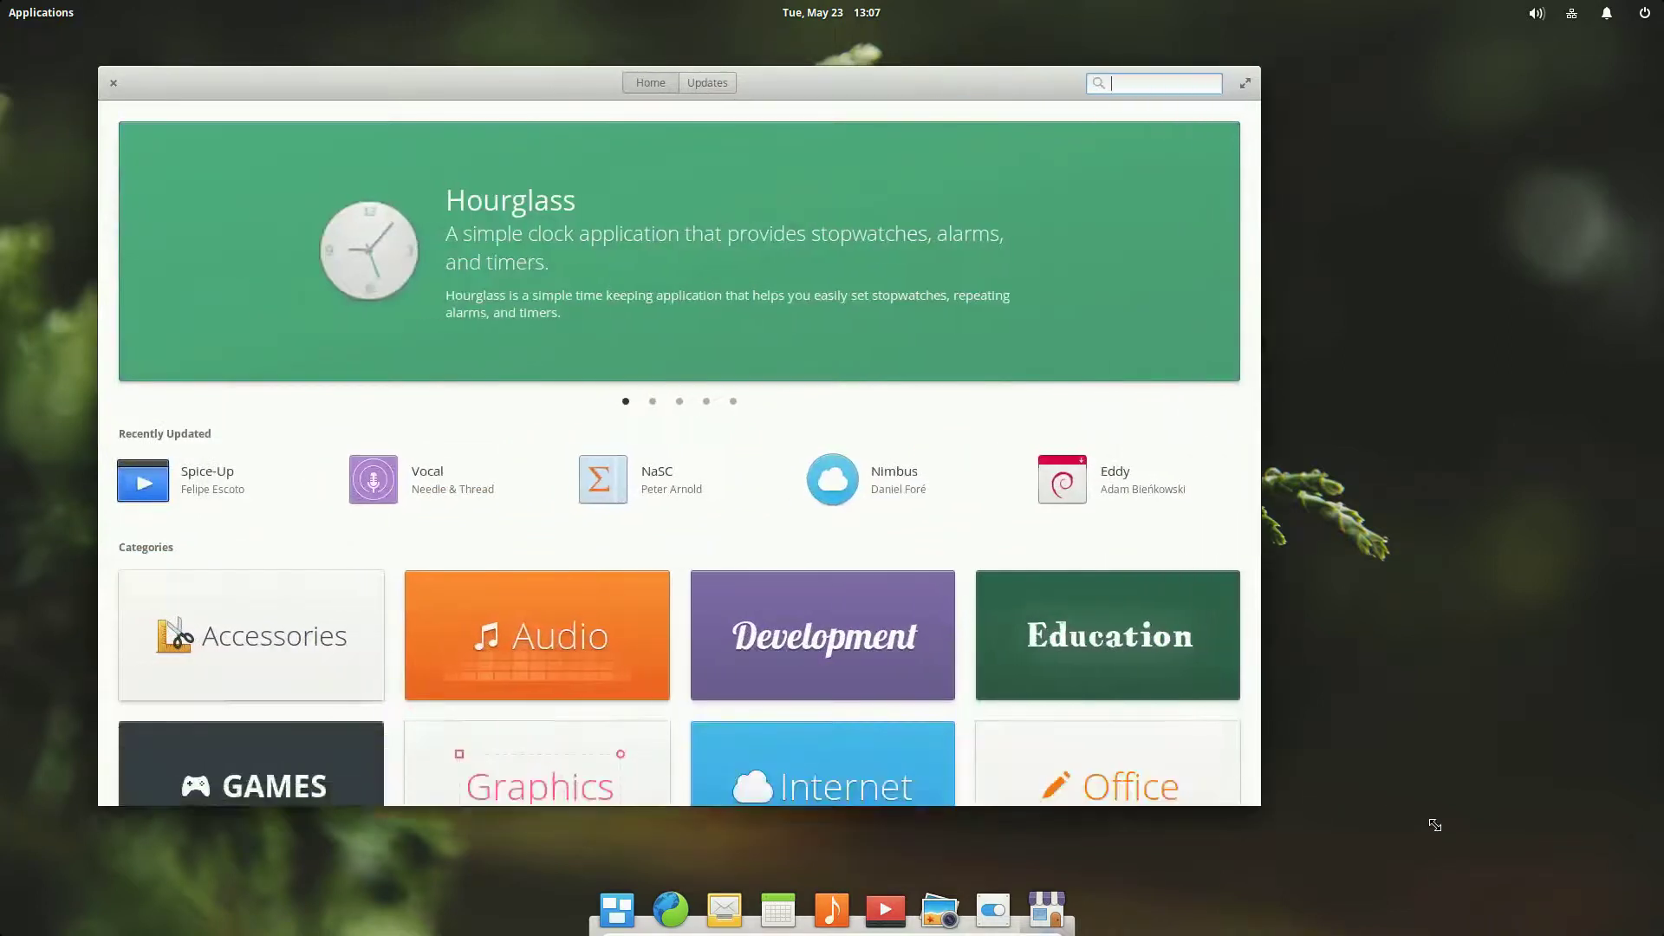
drag(925, 83, 1059, 82)
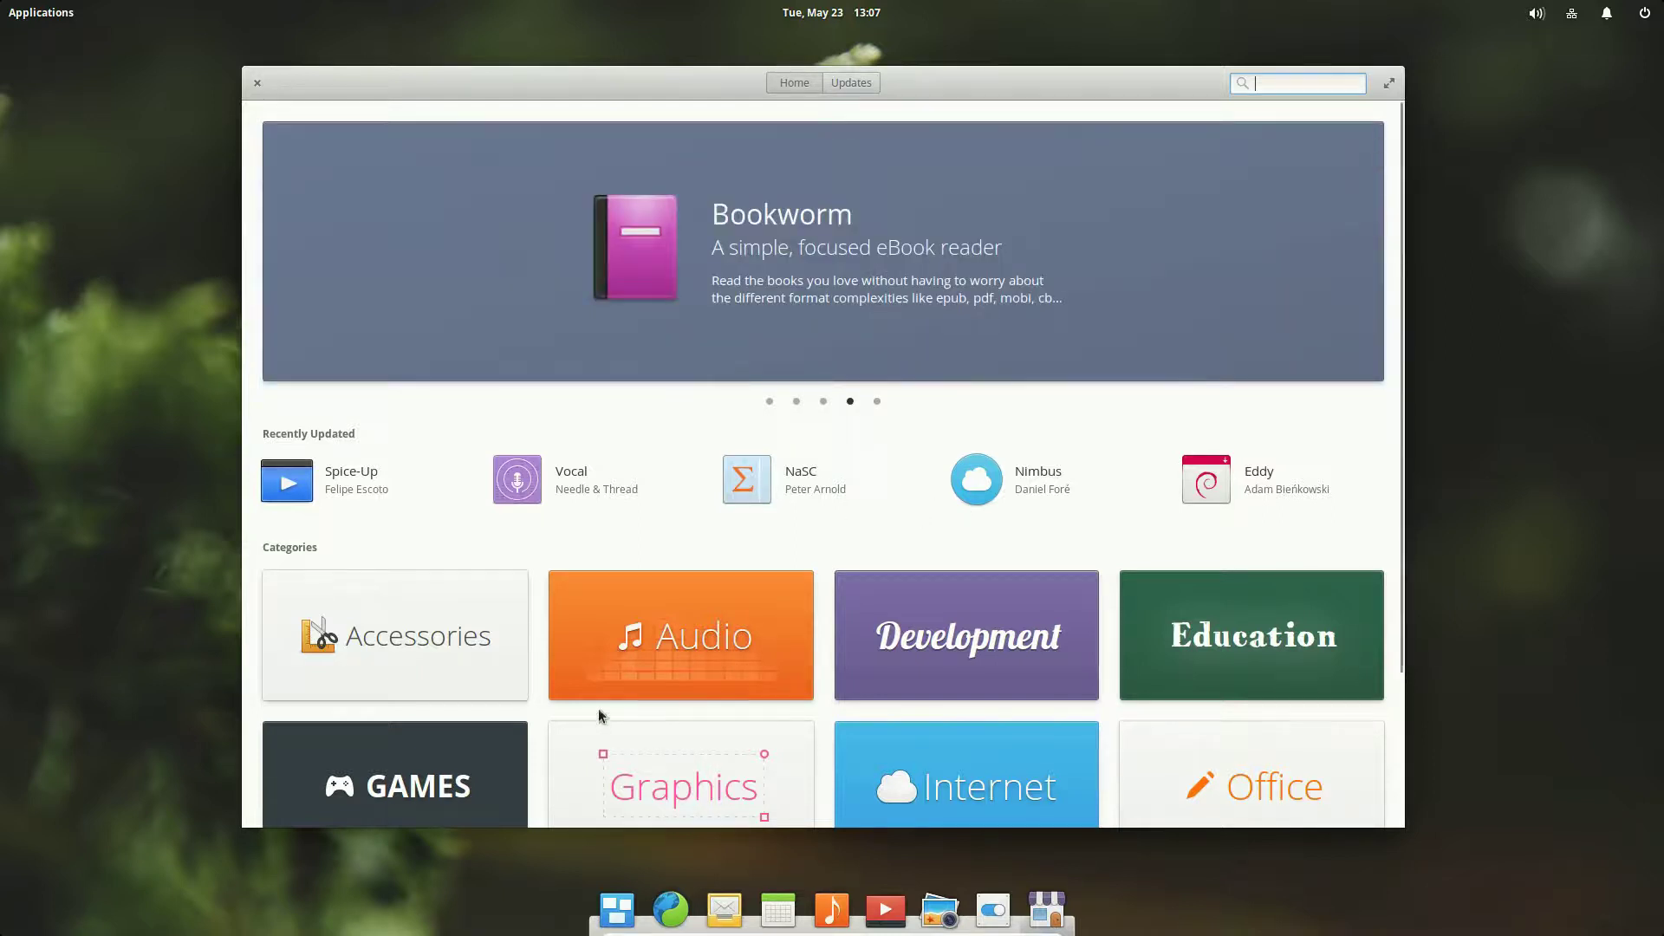
scroll(598, 714, down, 3)
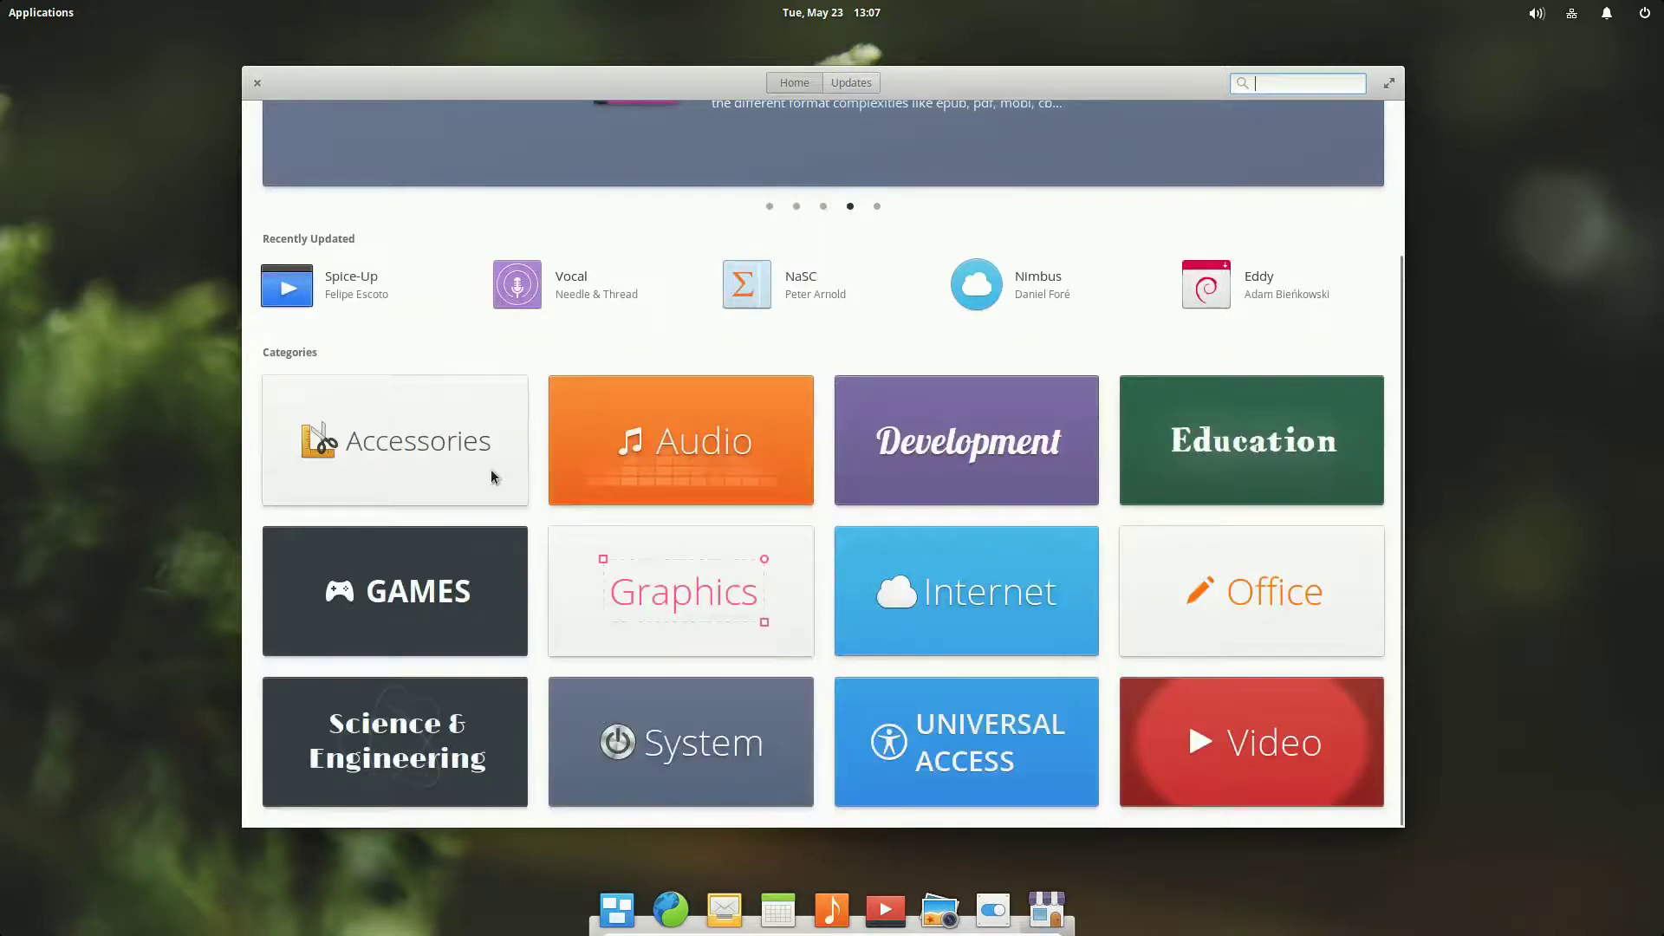
Open the Internet category and scroll through its app list
click(981, 595)
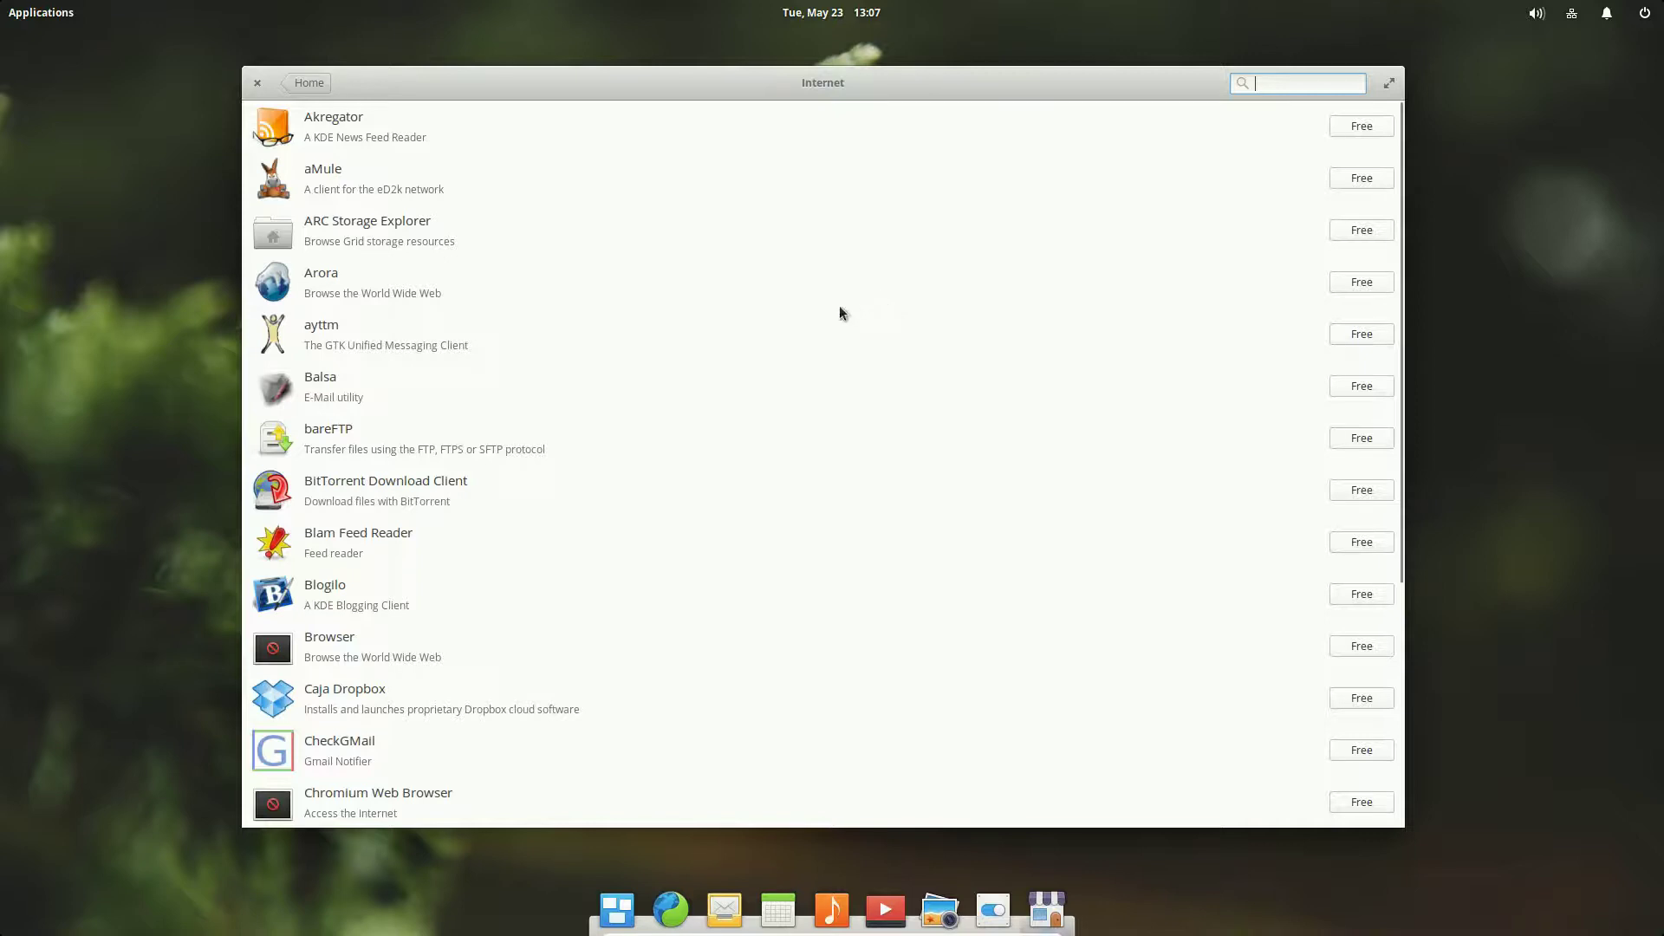
scroll(838, 307, down, 4)
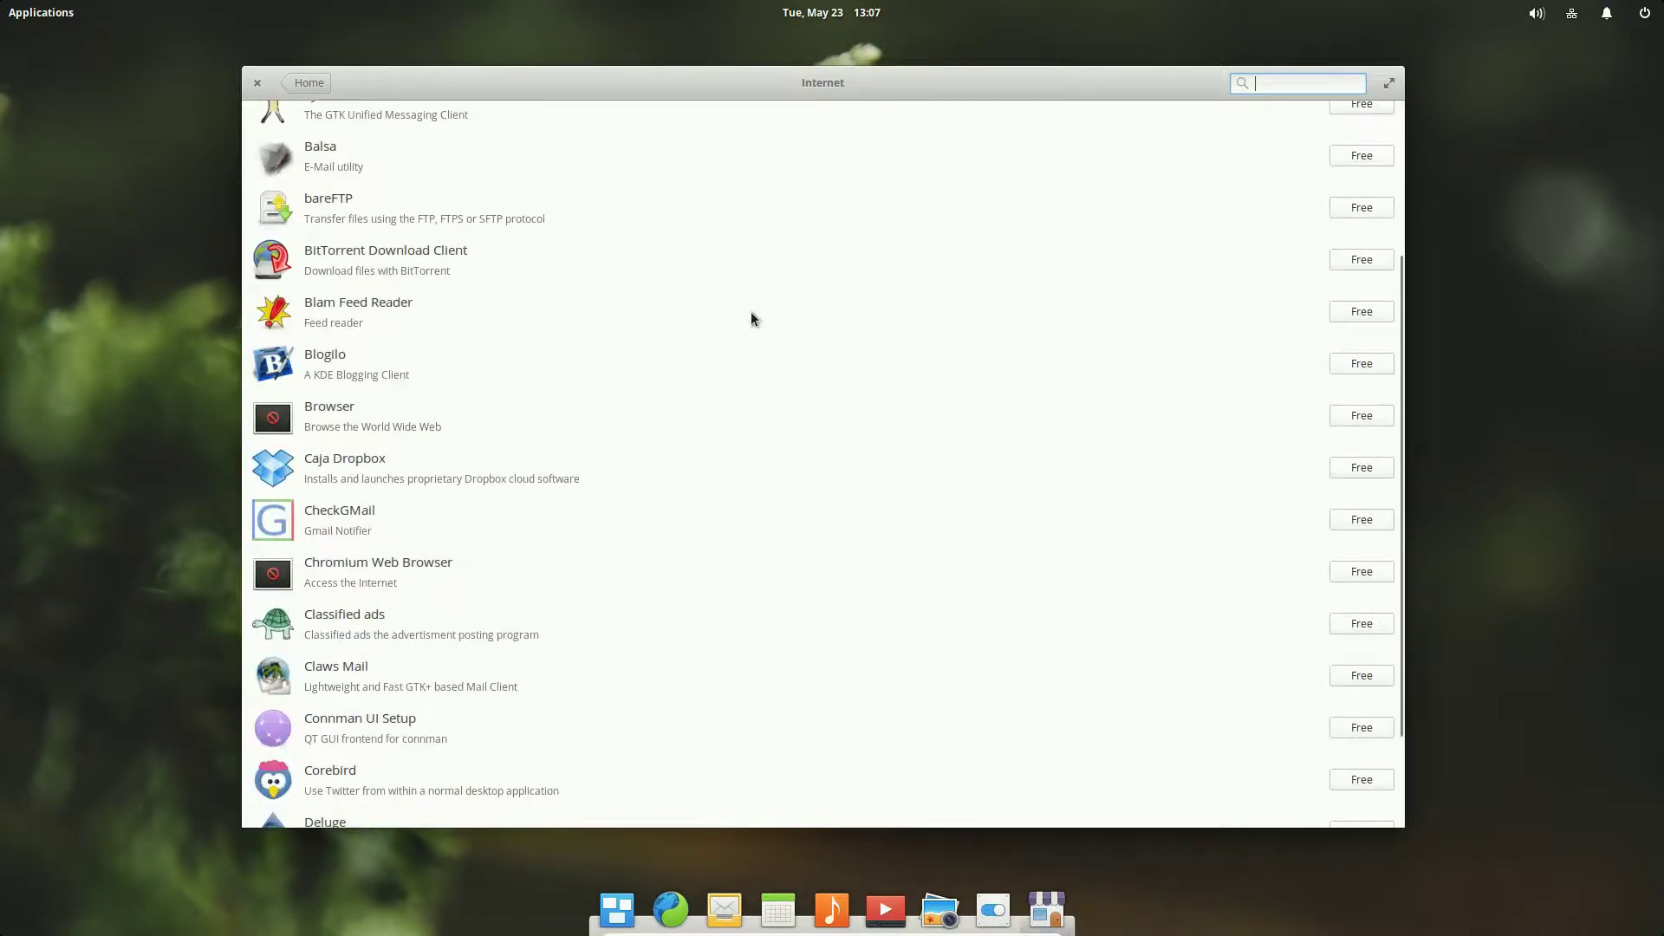
scroll(714, 339, down, 4)
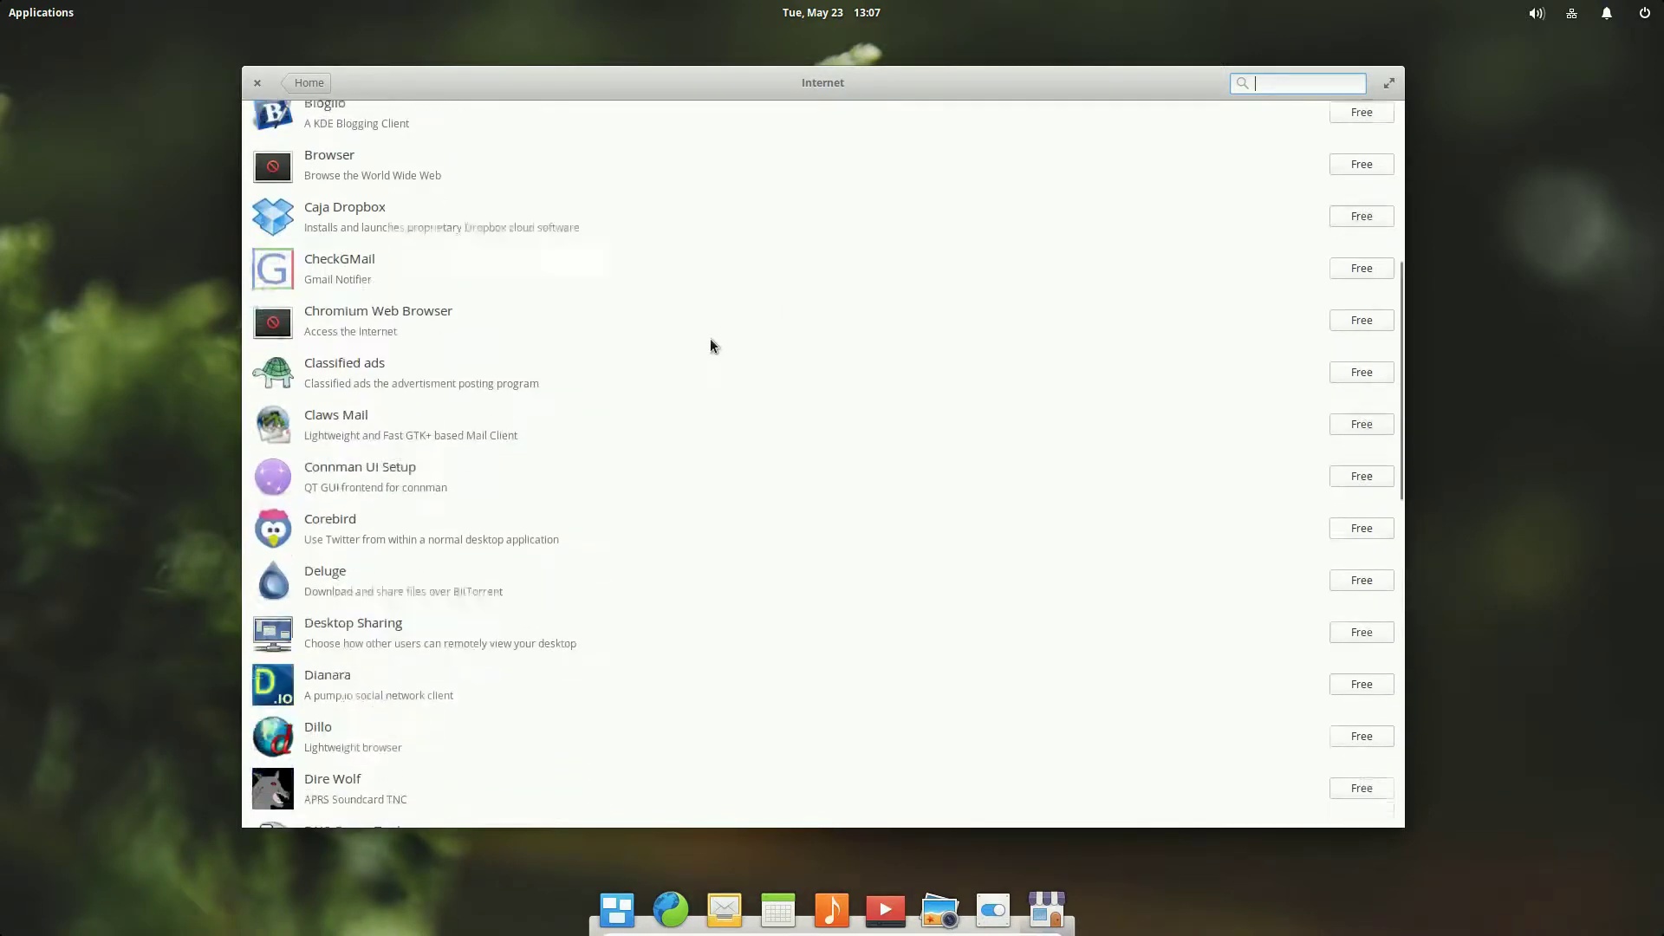
scroll(709, 341, down, 7)
scroll(706, 347, down, 7)
scroll(707, 349, down, 3)
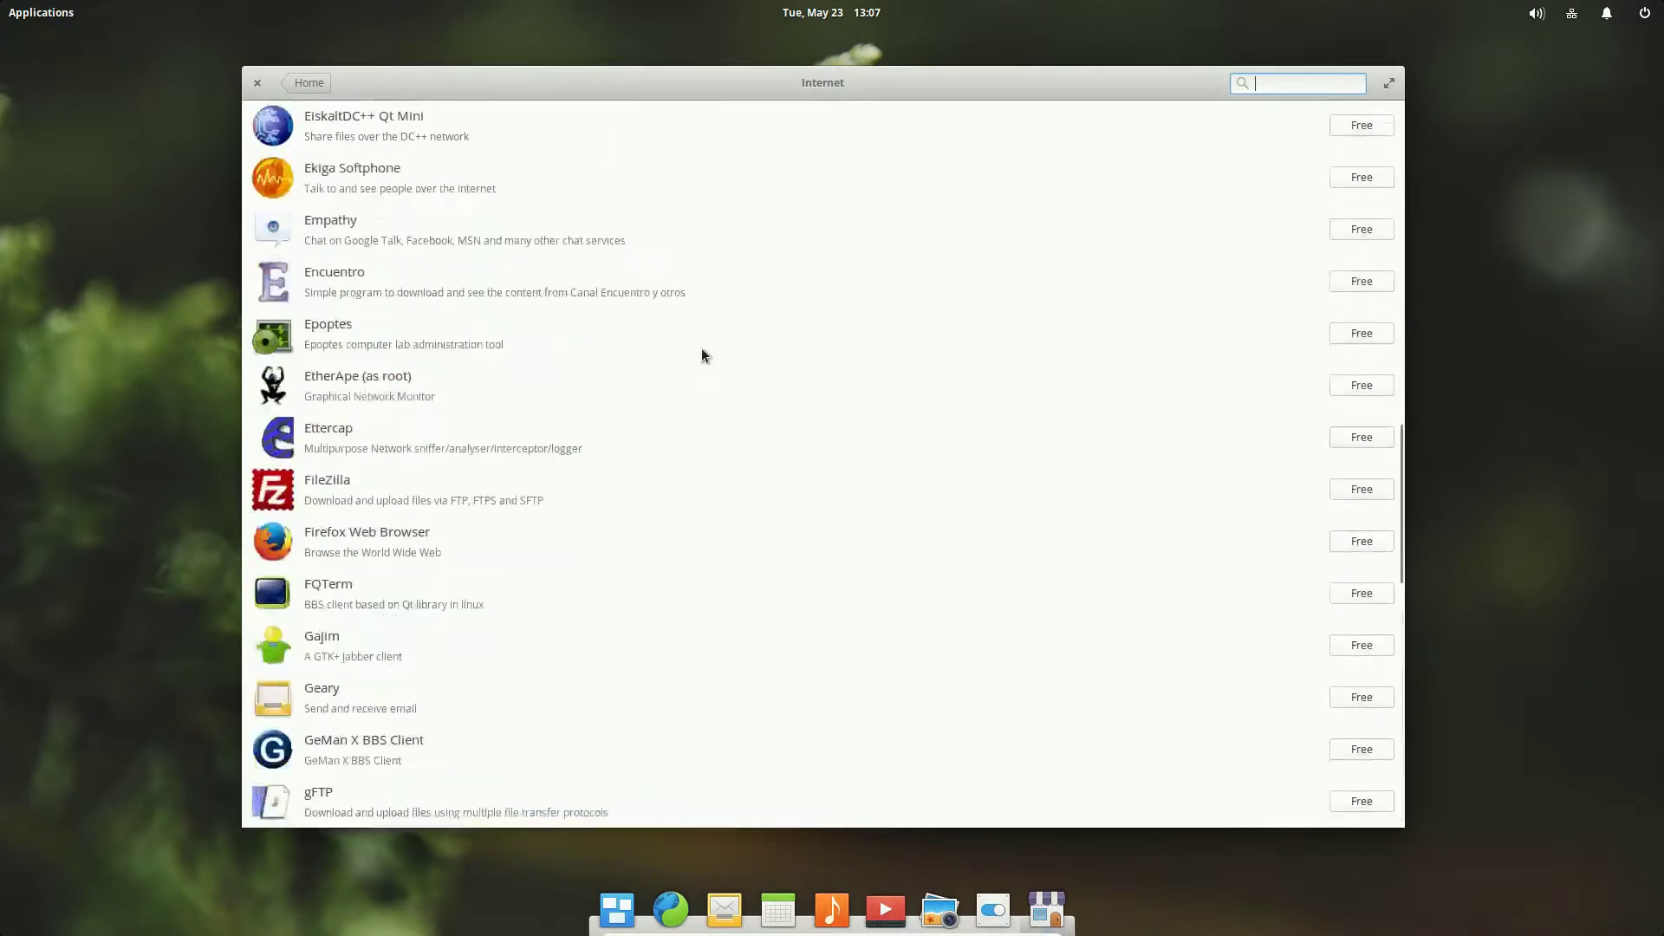
View Firefox Web Browser 53.0.2's details, then go back and scroll the Internet list again
click(356, 553)
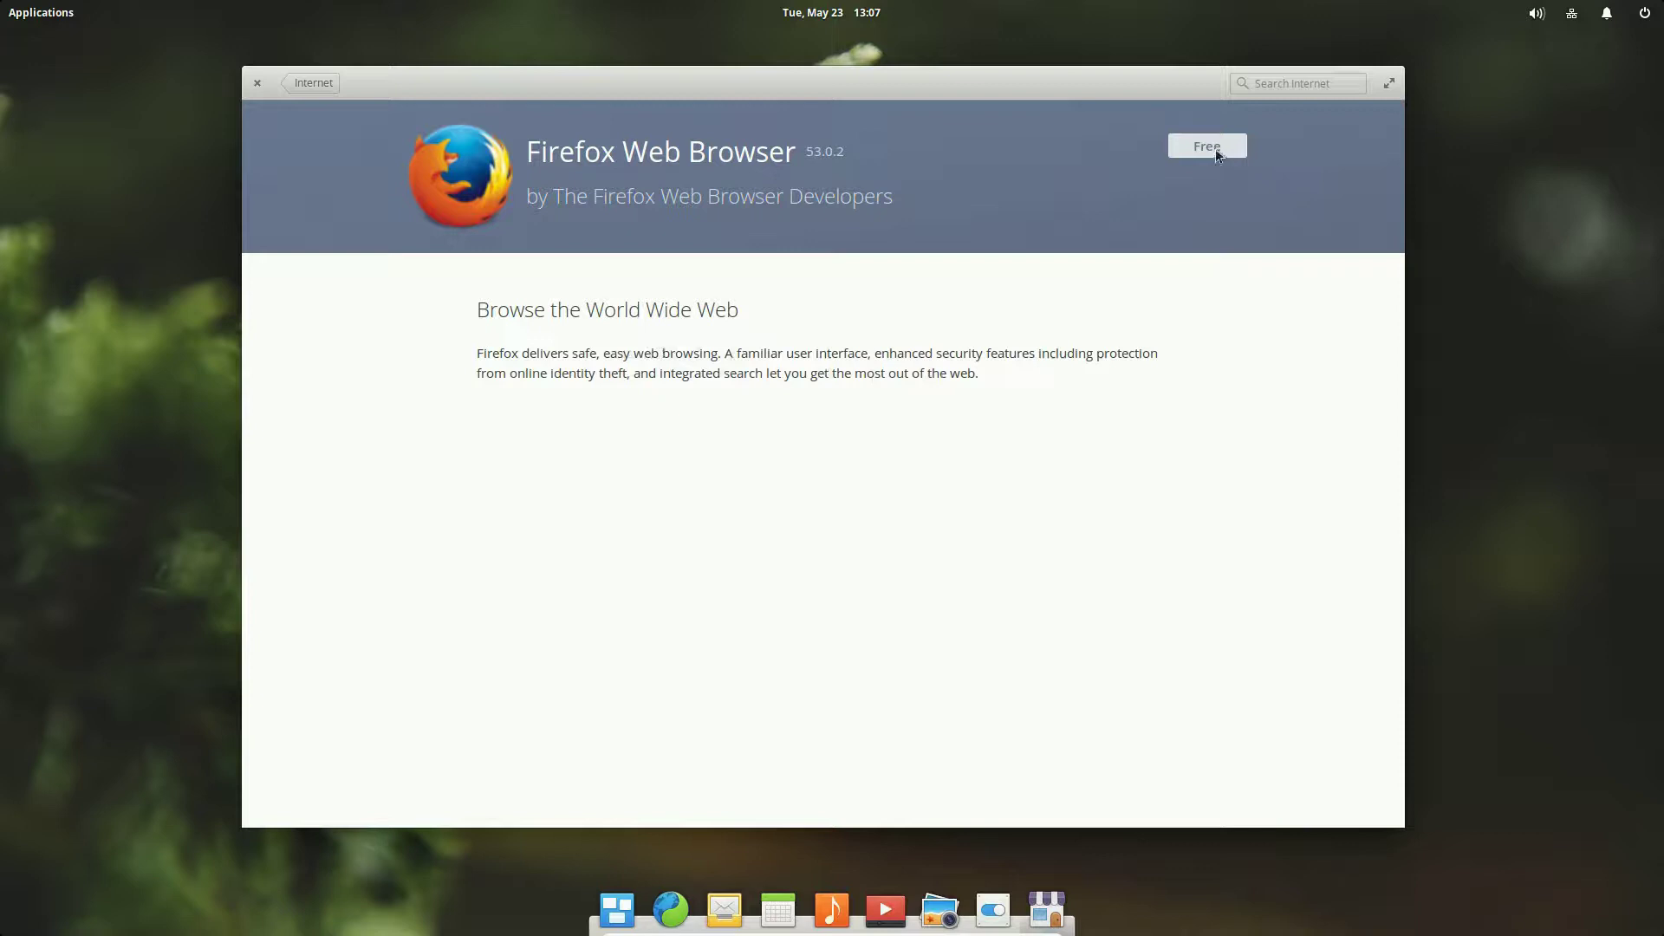
click(335, 84)
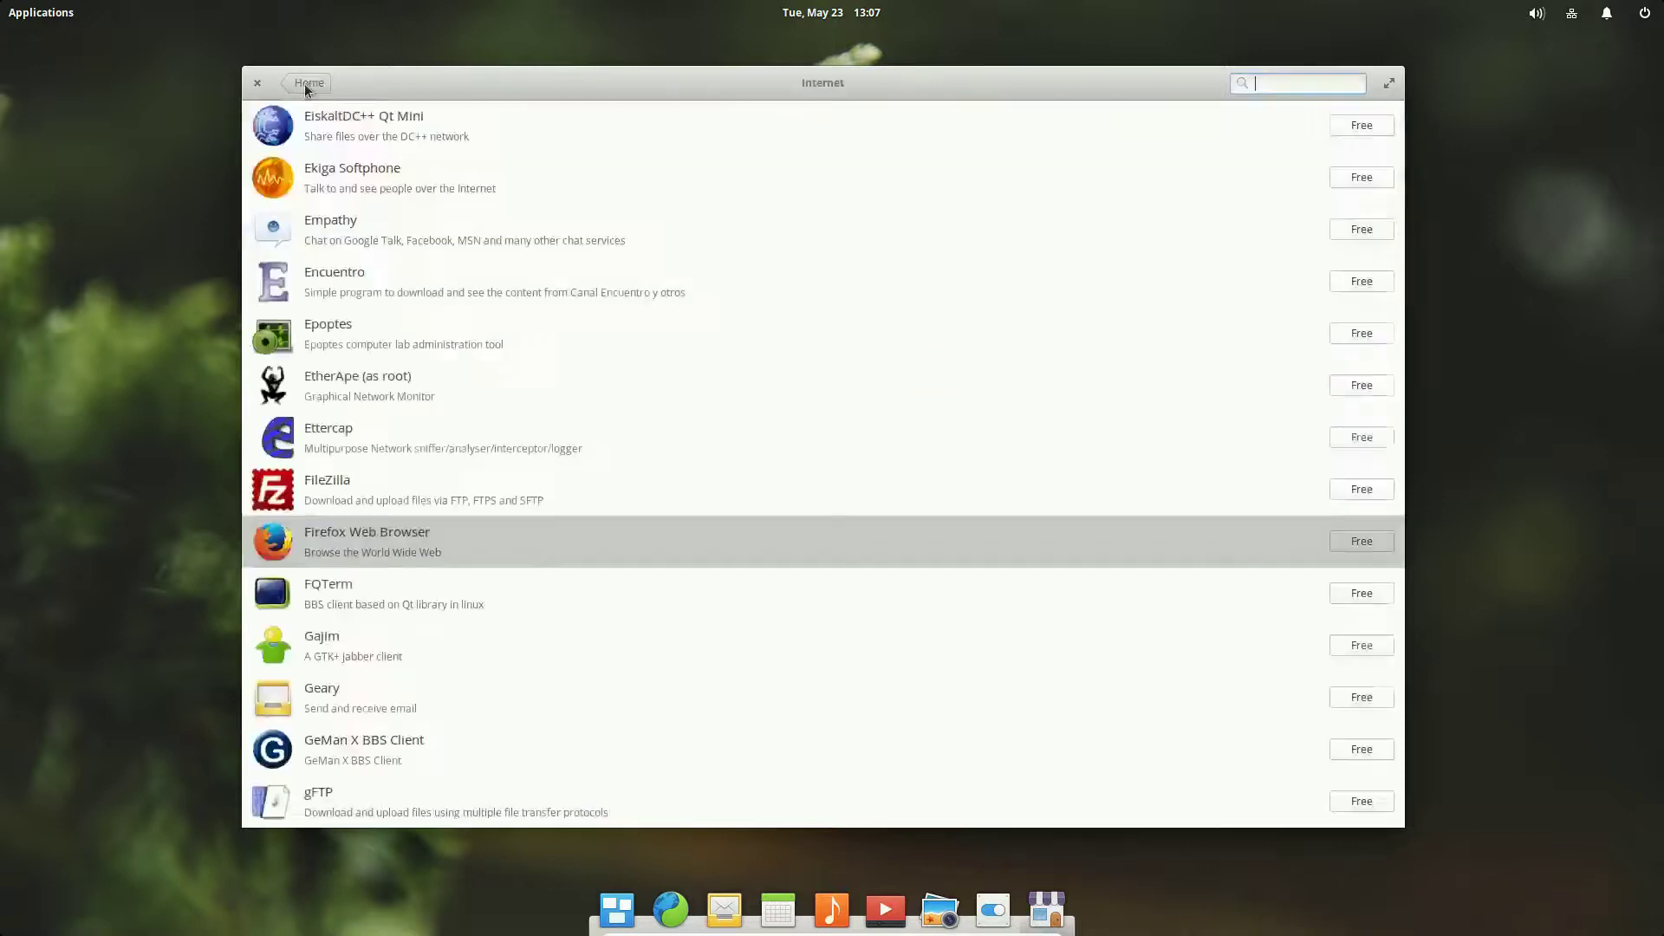
scroll(707, 658, down, 10)
scroll(704, 657, down, 5)
scroll(703, 657, up, 5)
scroll(702, 658, down, 15)
scroll(700, 658, down, 20)
scroll(700, 664, up, 20)
click(310, 84)
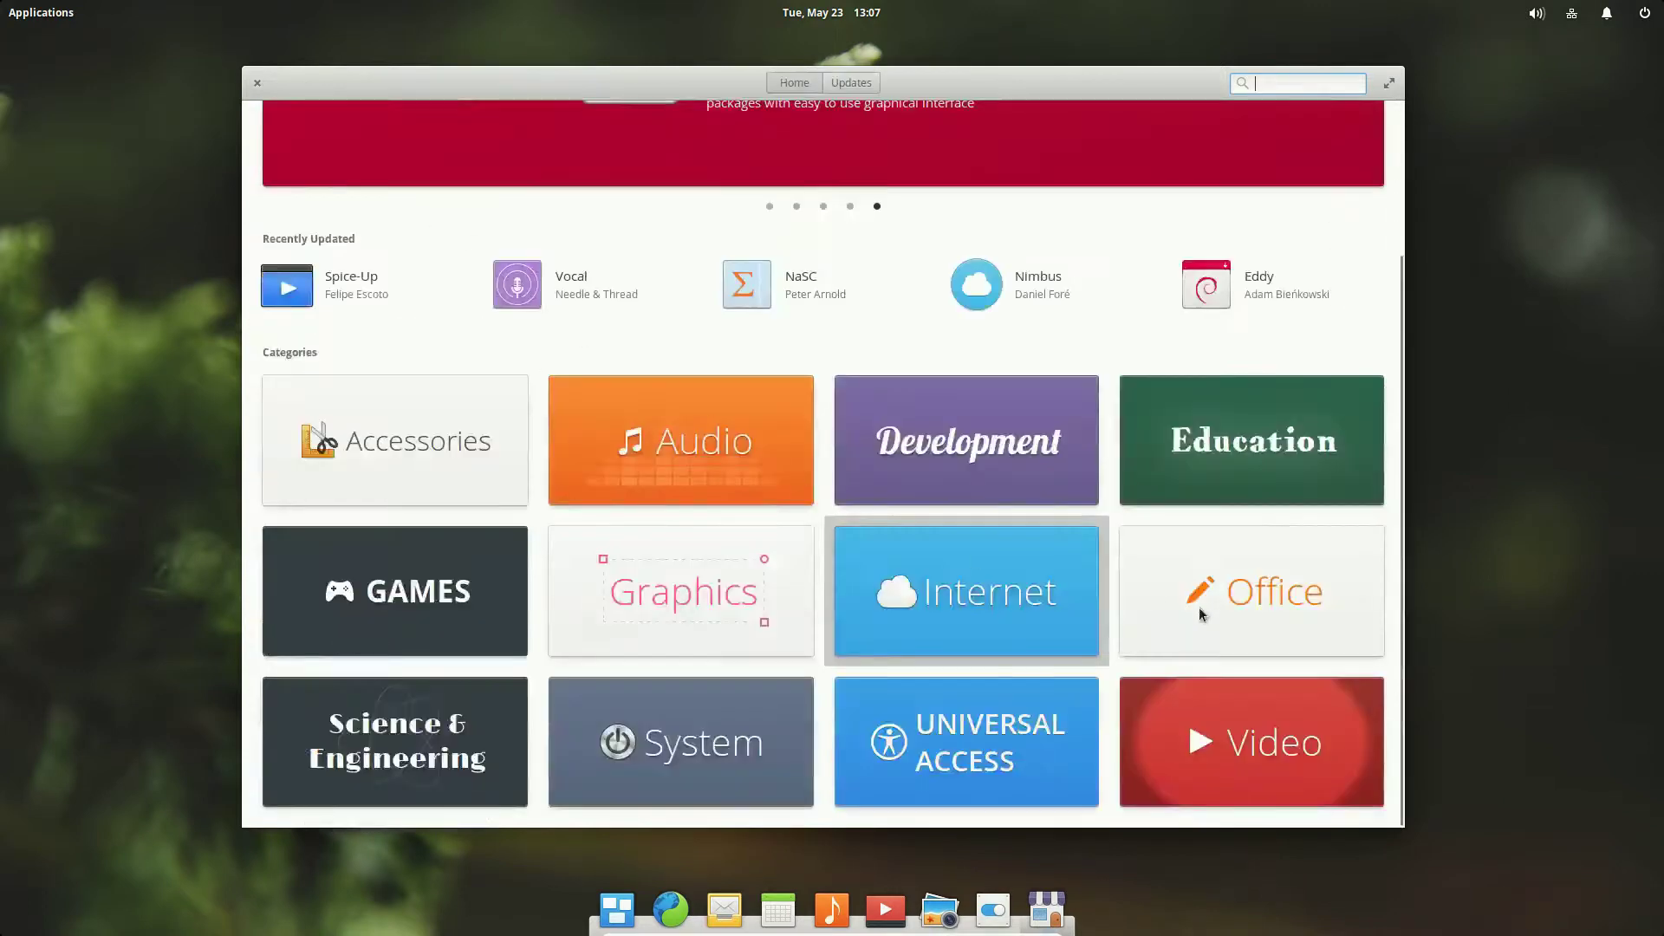
click(786, 455)
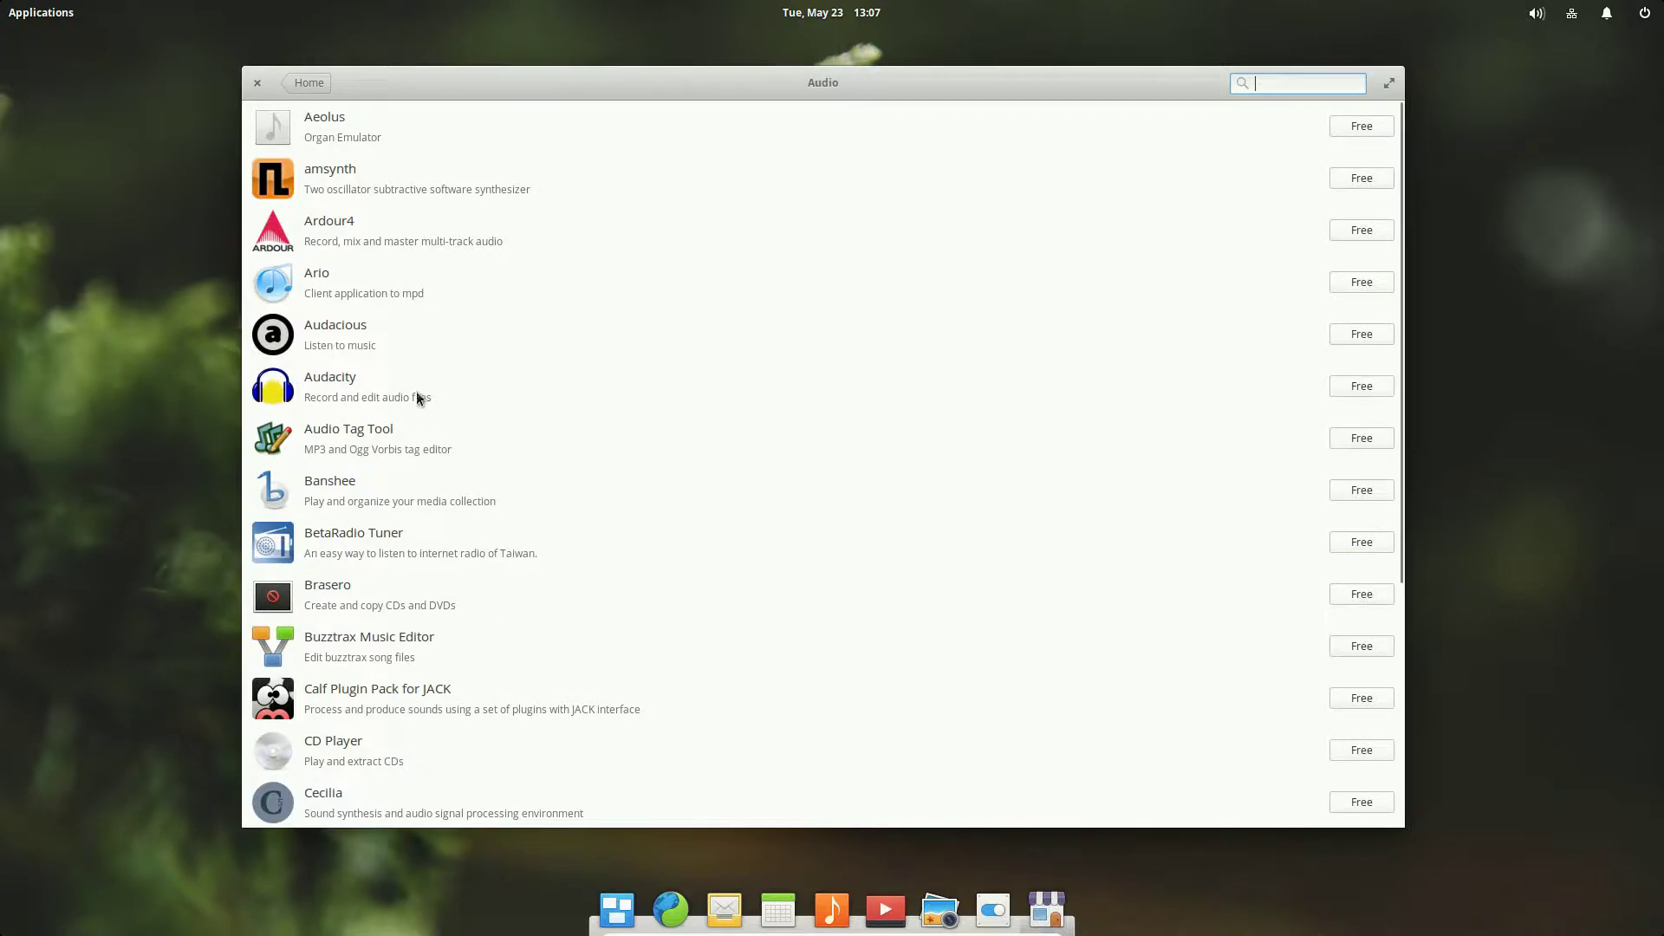
scroll(707, 654, down, 5)
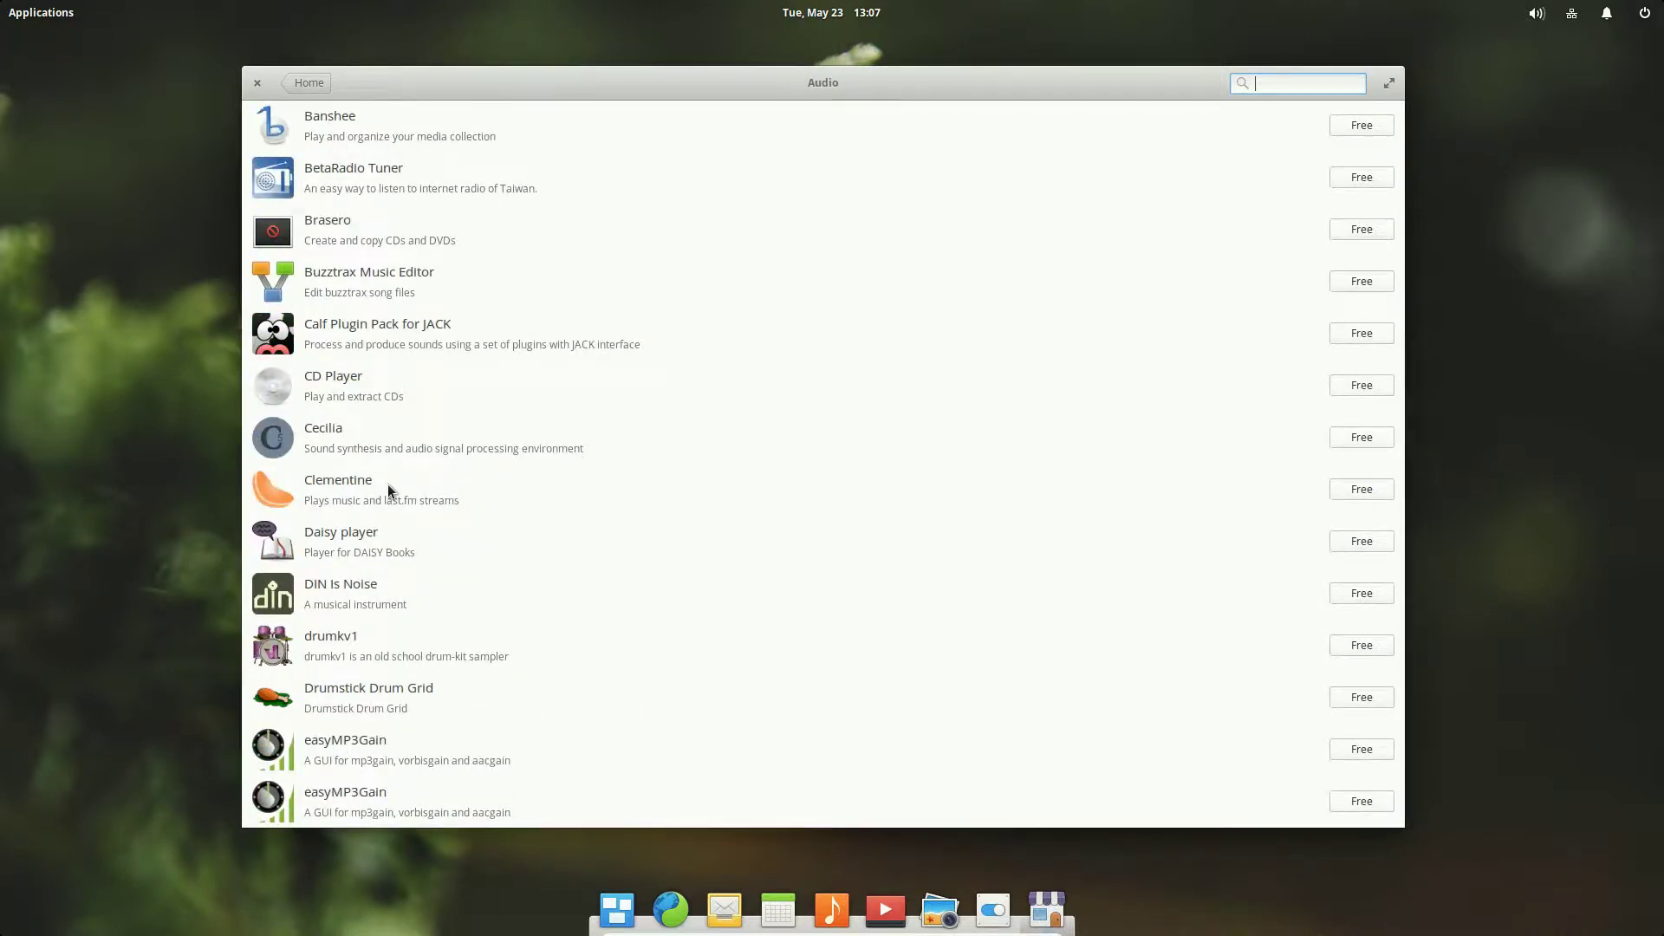
click(309, 83)
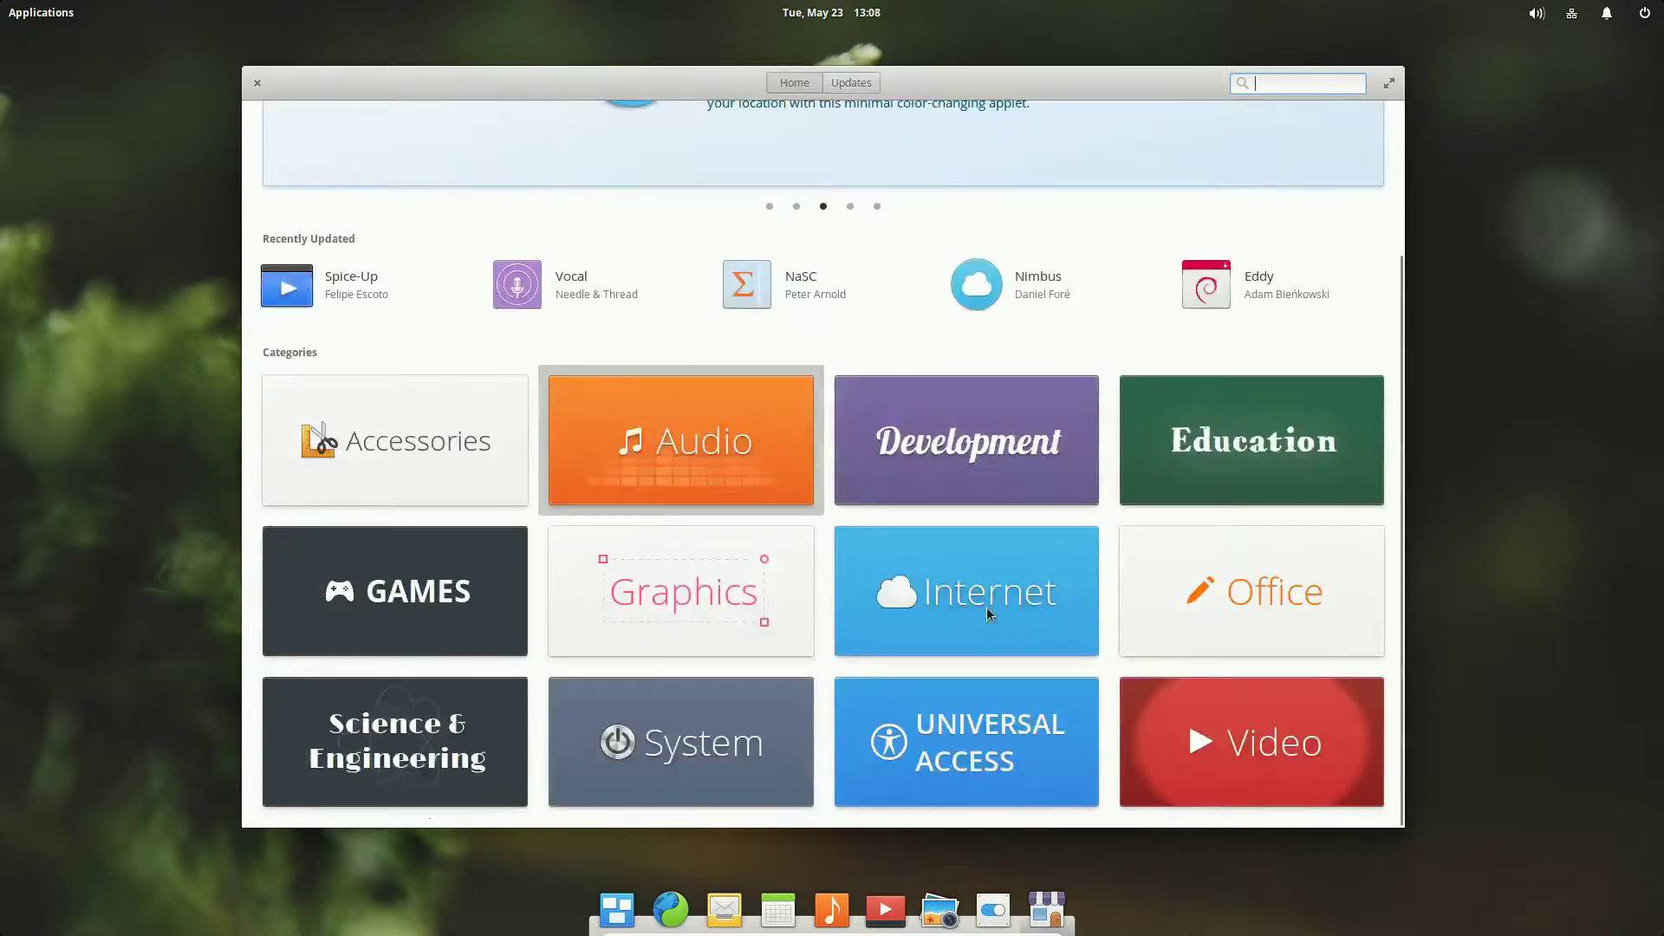
Browse the Office category's apps from AbiWord through LyX, then return to Home
click(1231, 608)
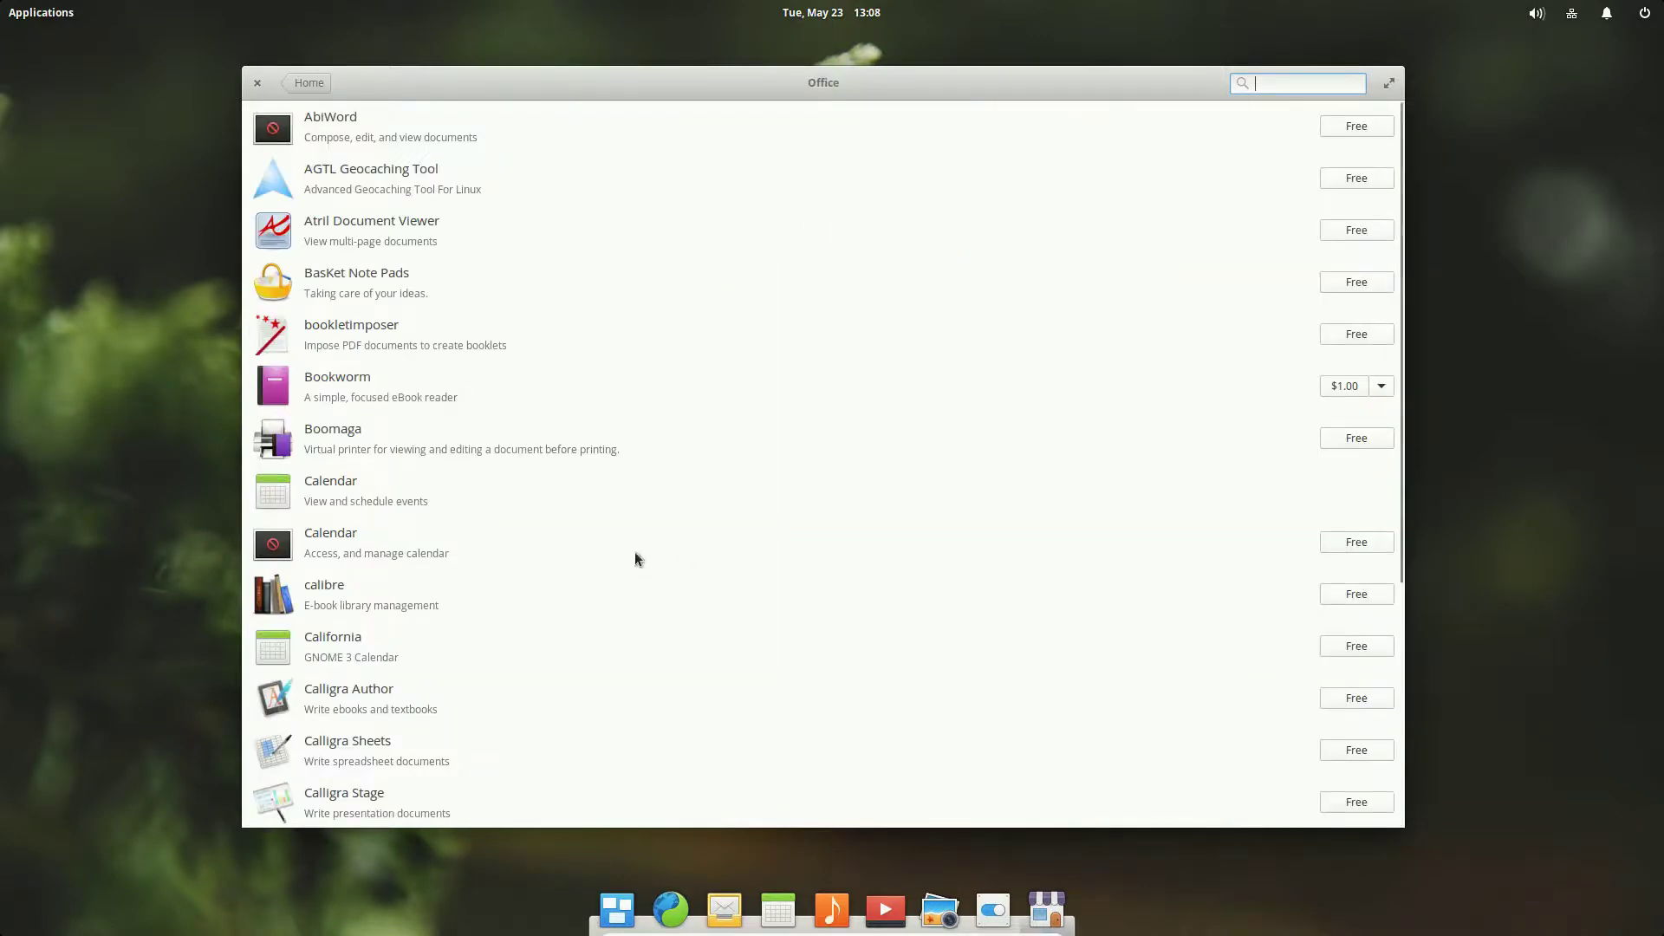
scroll(633, 555, down, 15)
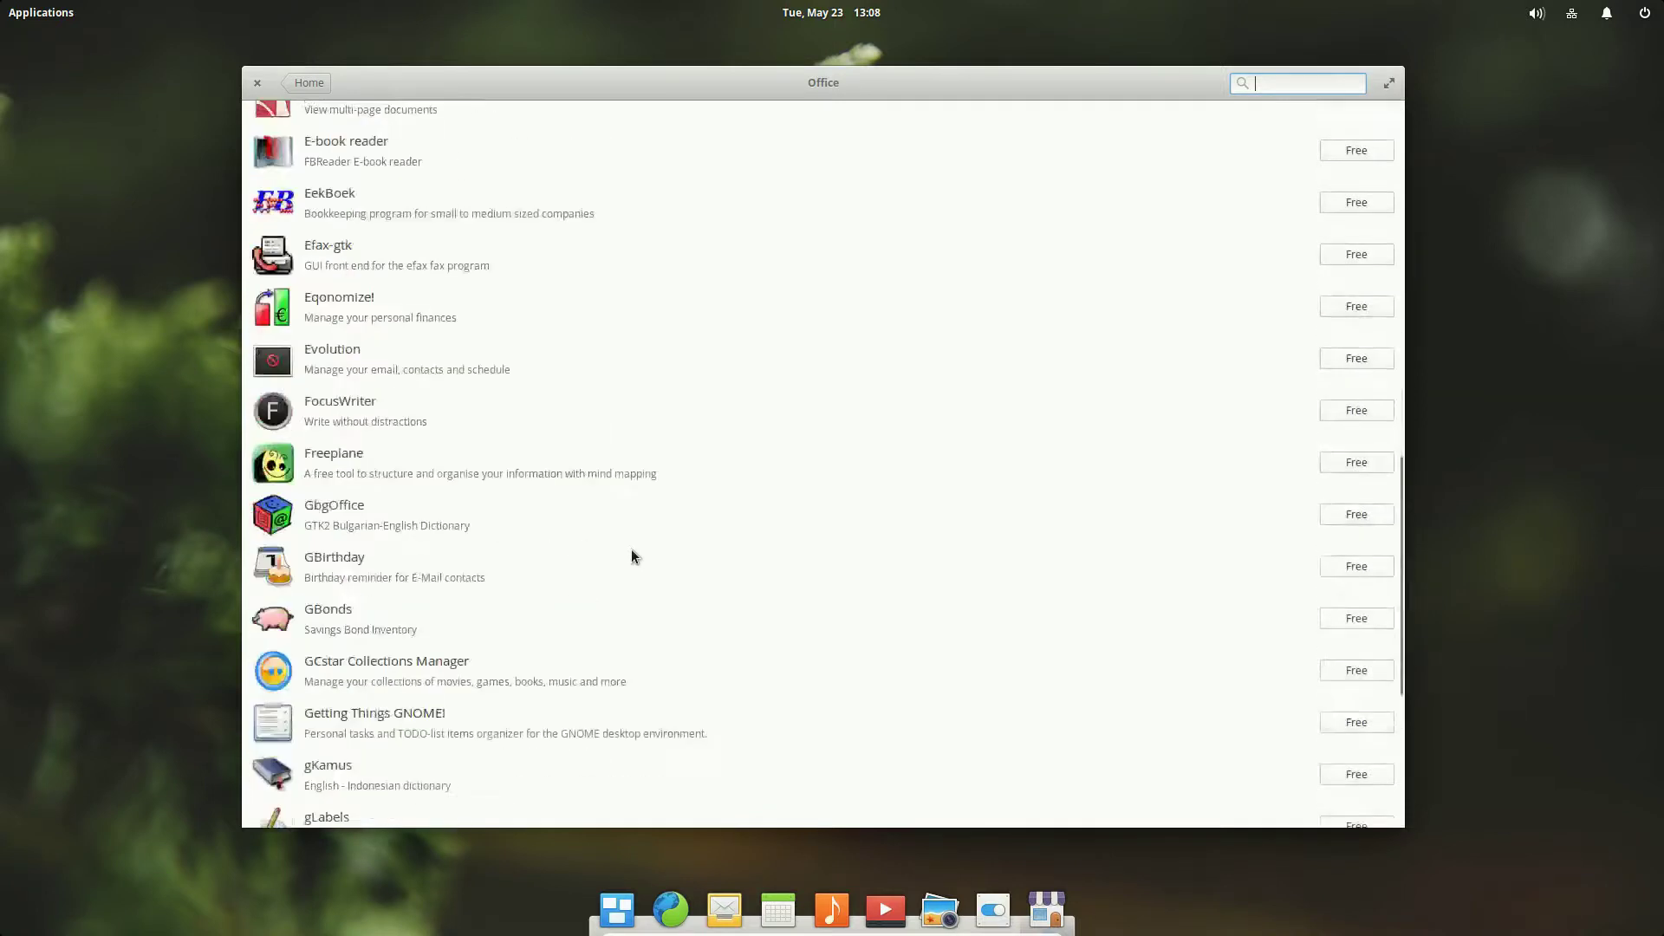
scroll(632, 551, down, 20)
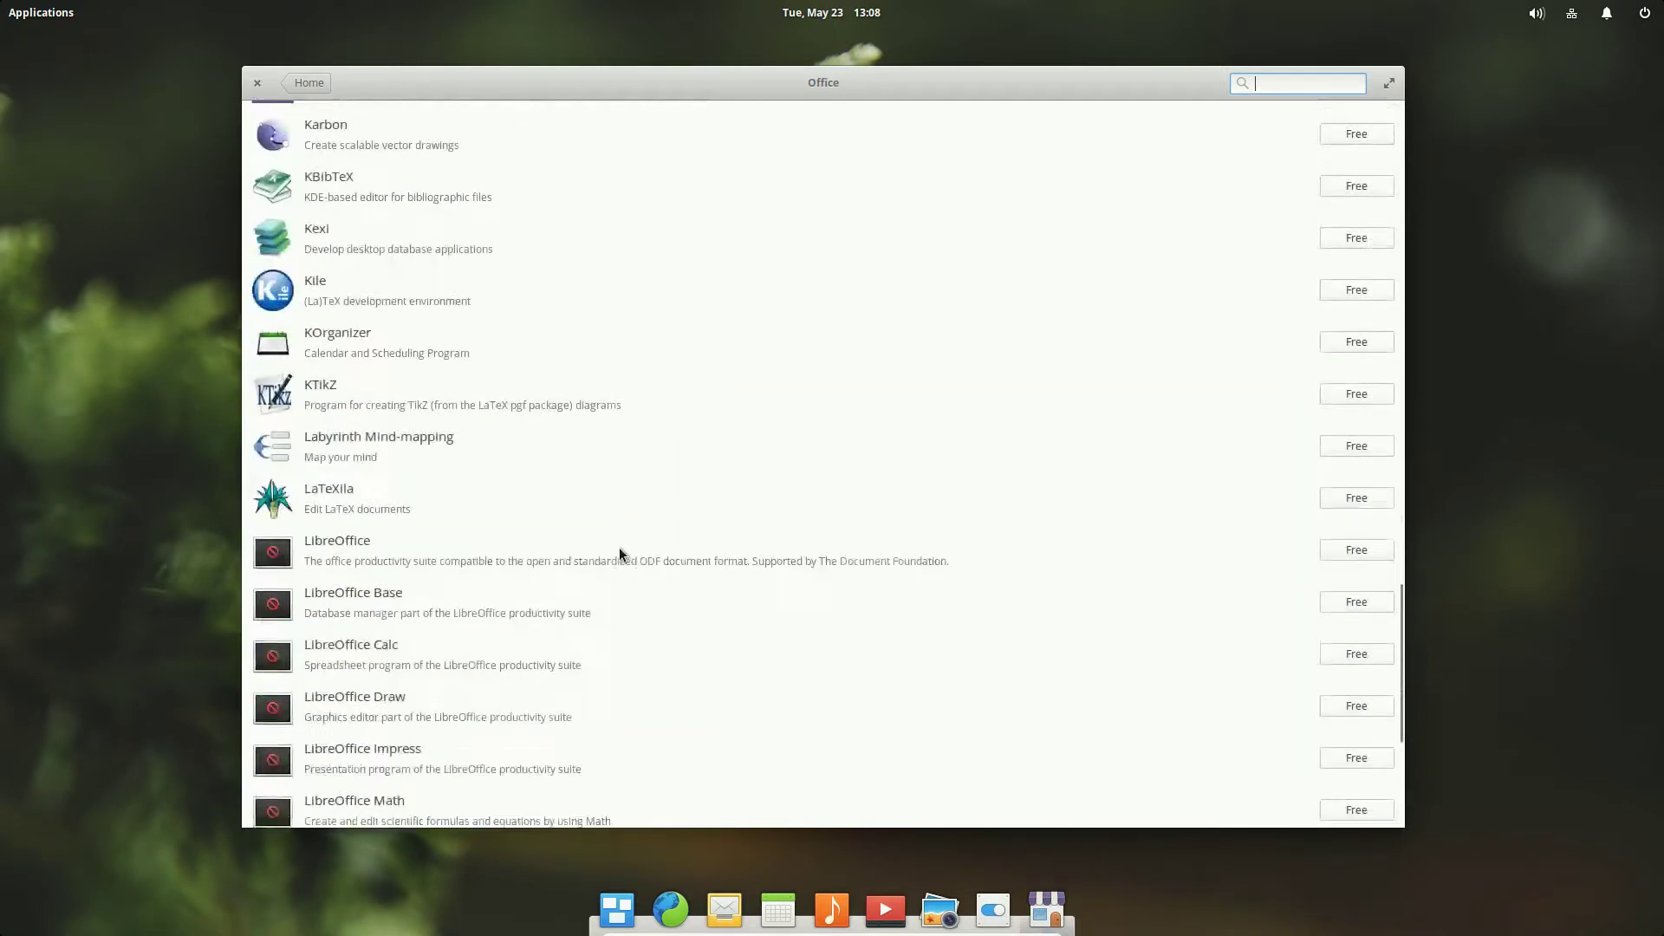
scroll(619, 548, down, 3)
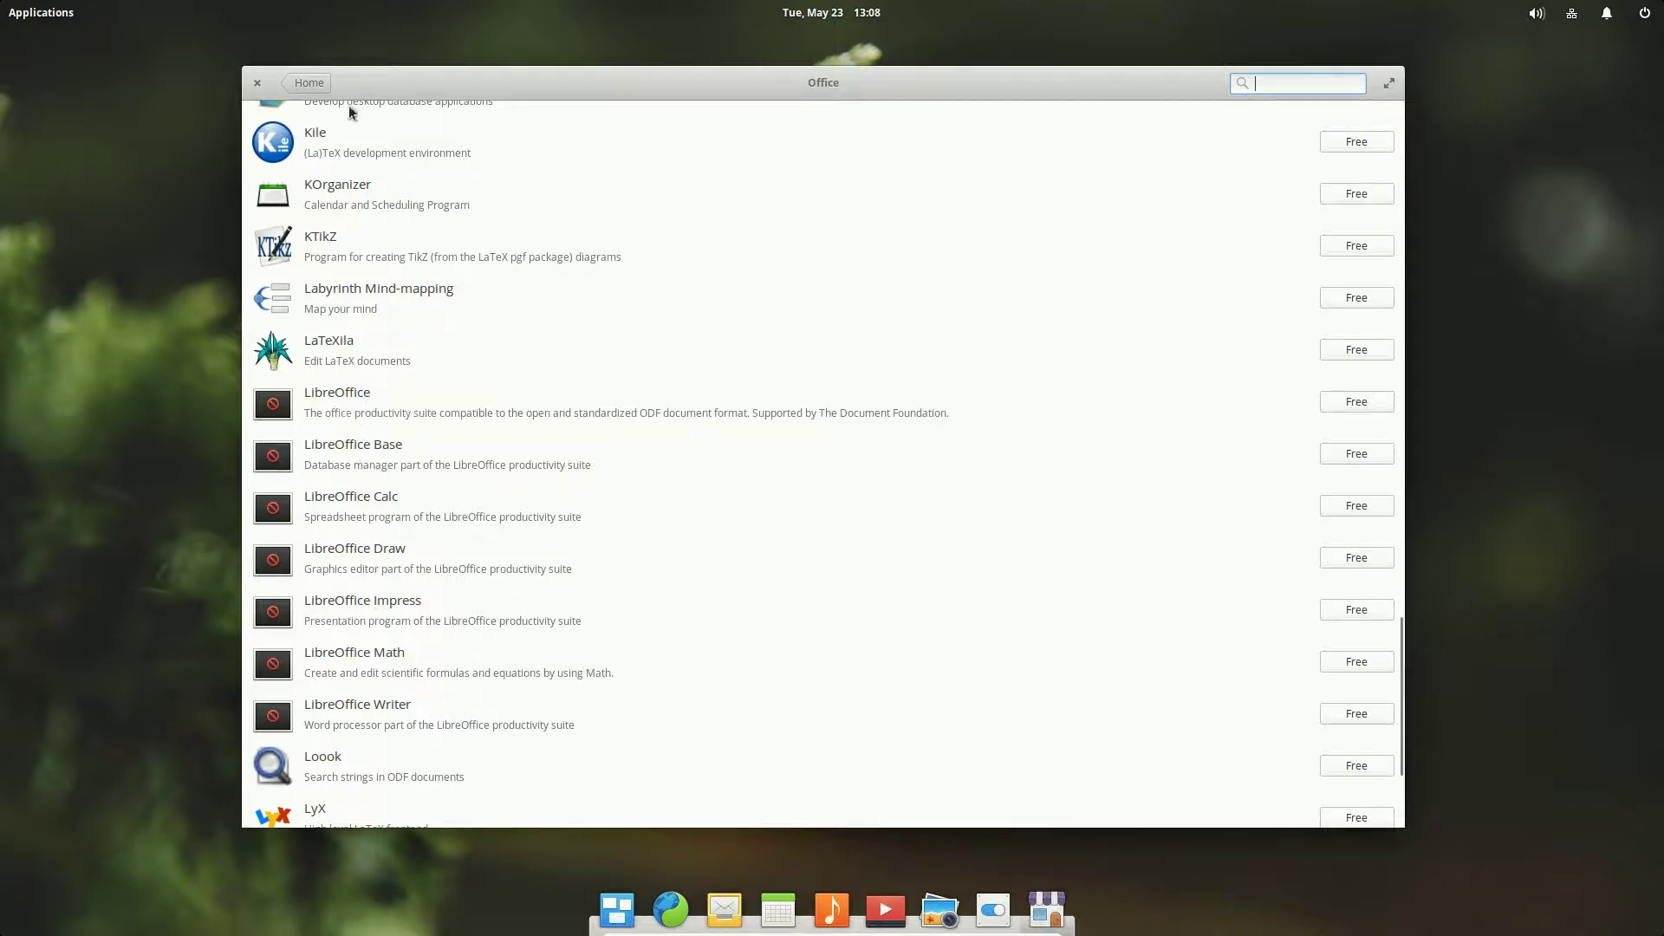
click(314, 84)
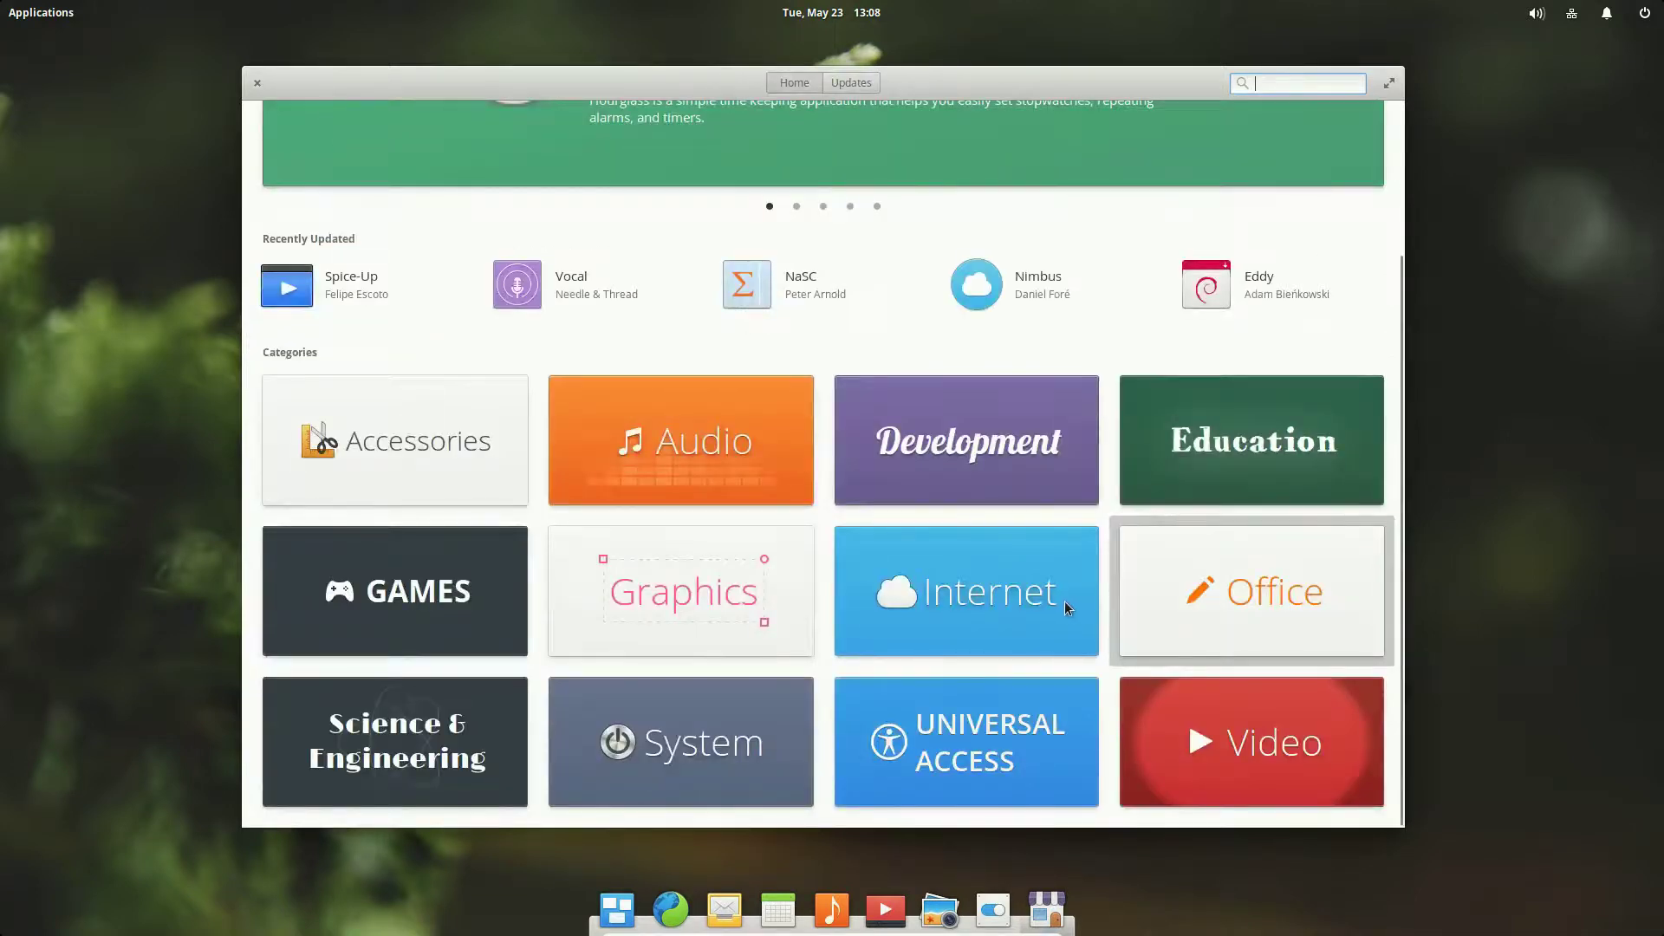
Open the Games category and scroll its free apps down to Robocode through Sudoku
click(431, 602)
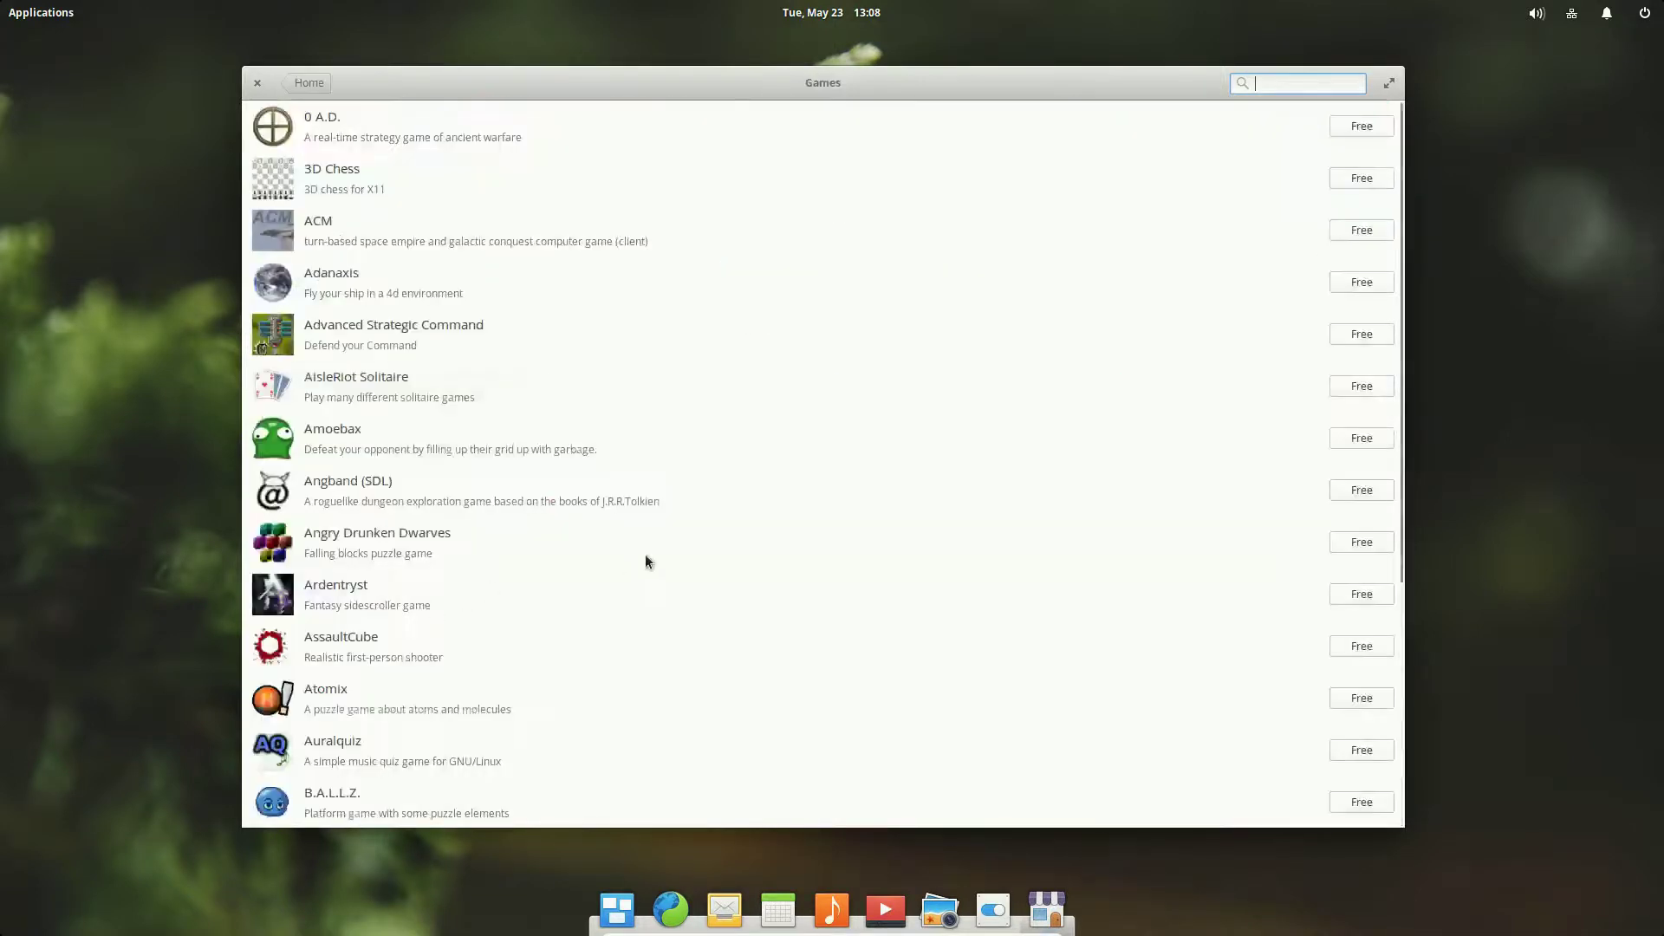
scroll(642, 555, down, 20)
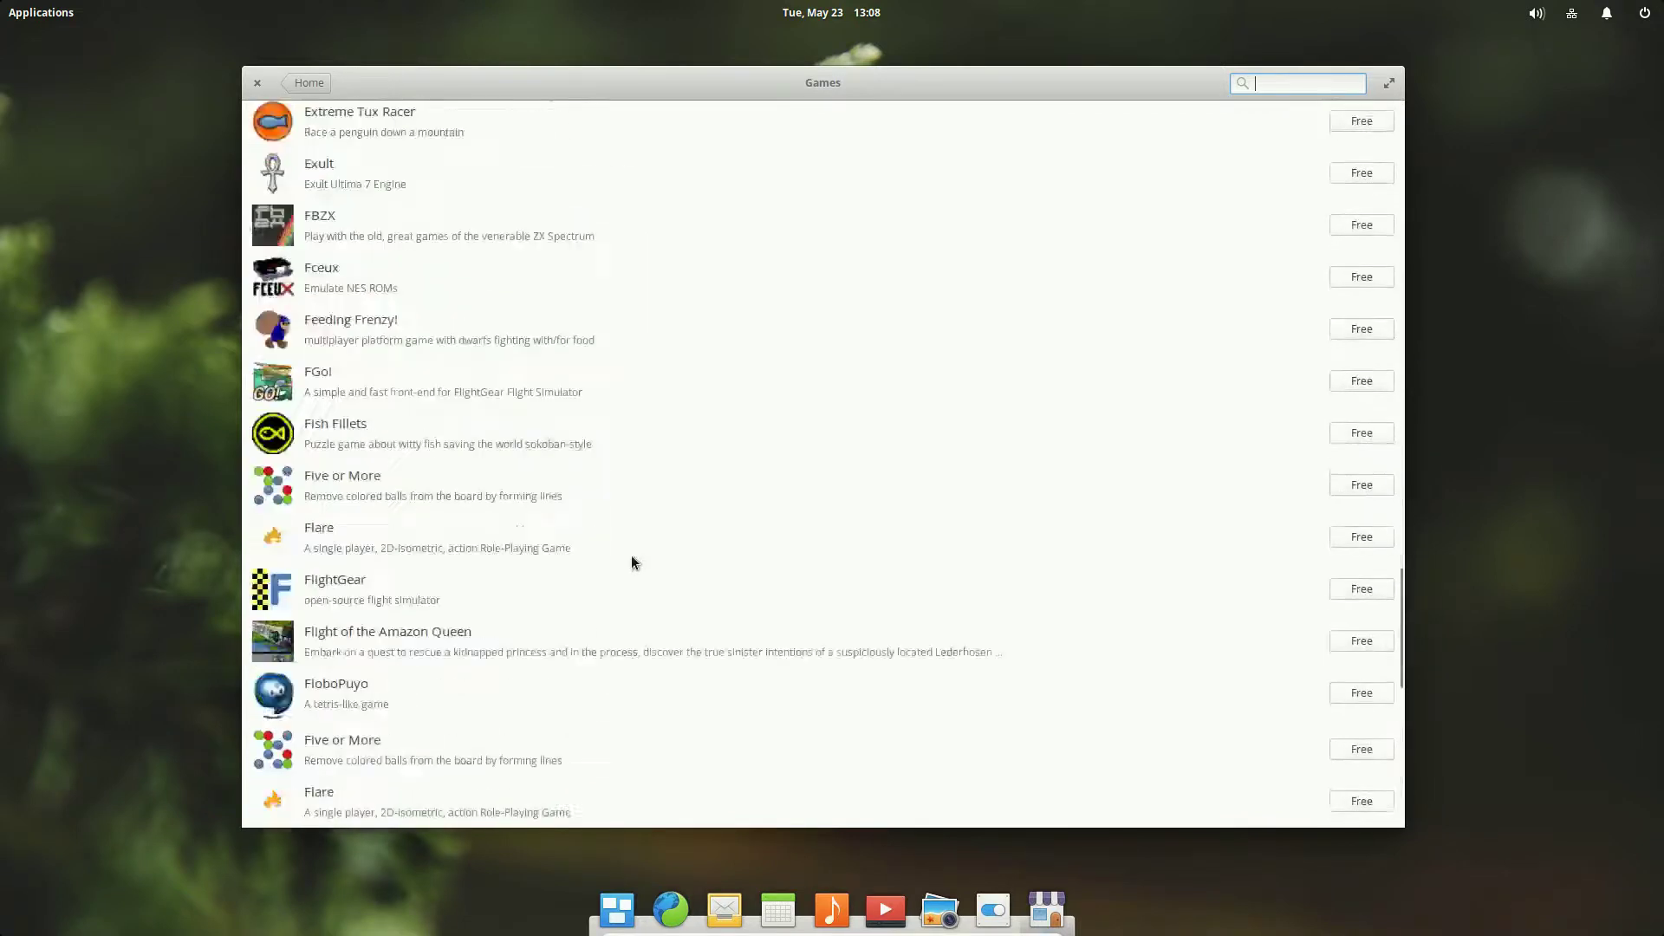
scroll(632, 559, down, 20)
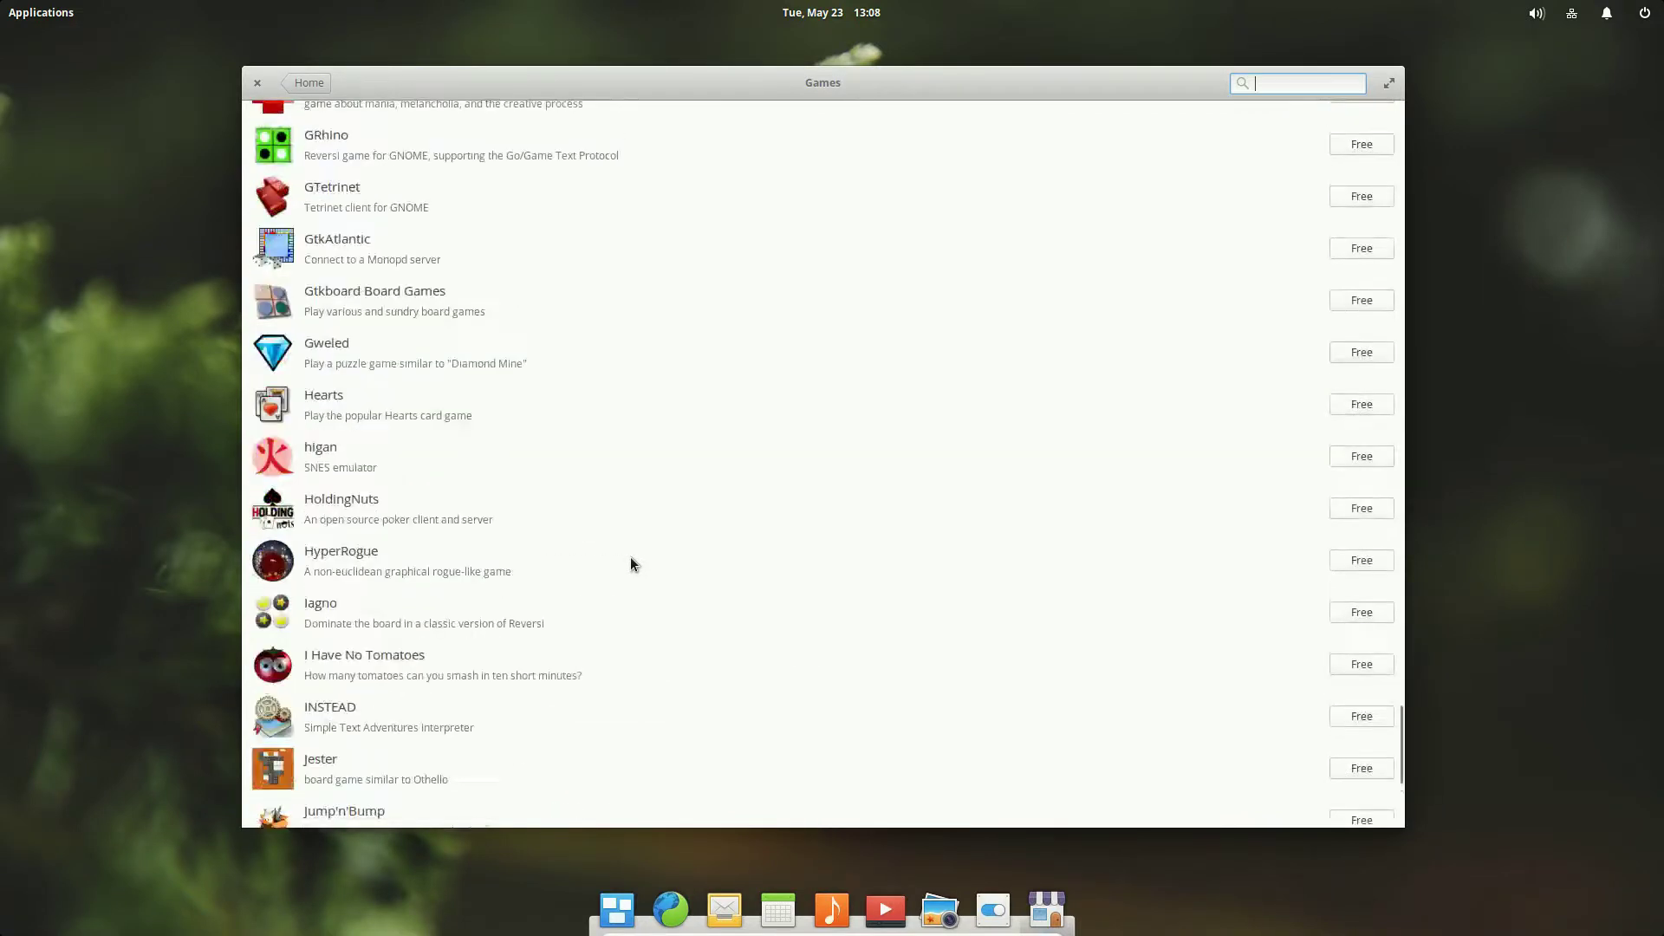
scroll(631, 564, down, 20)
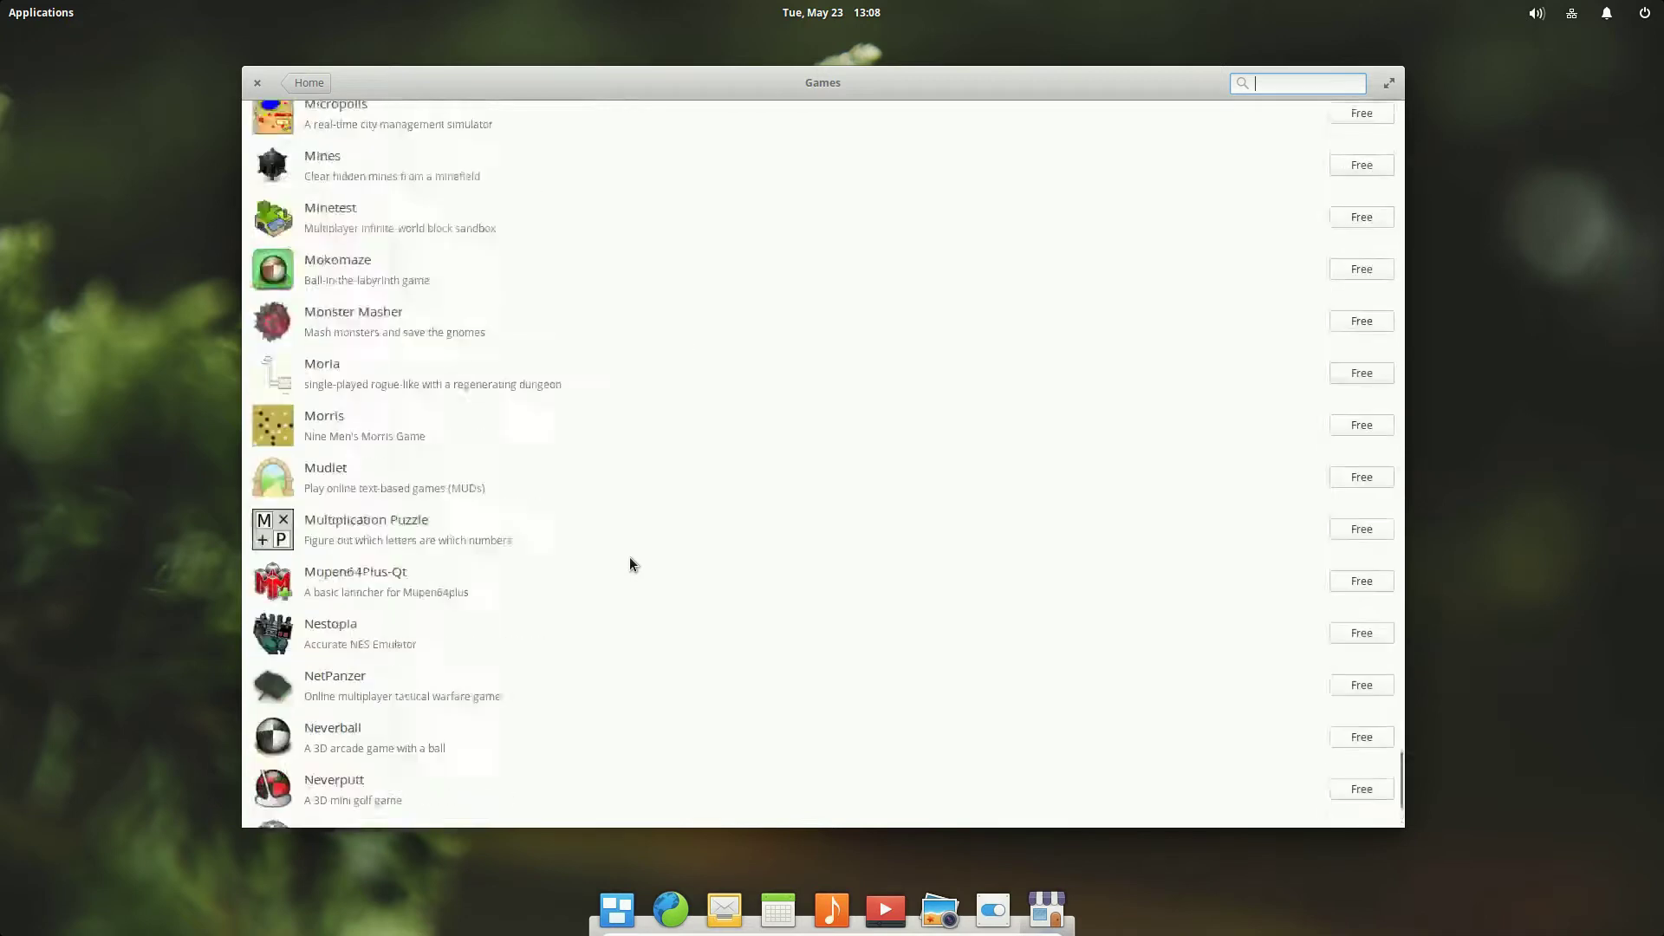
scroll(629, 560, down, 20)
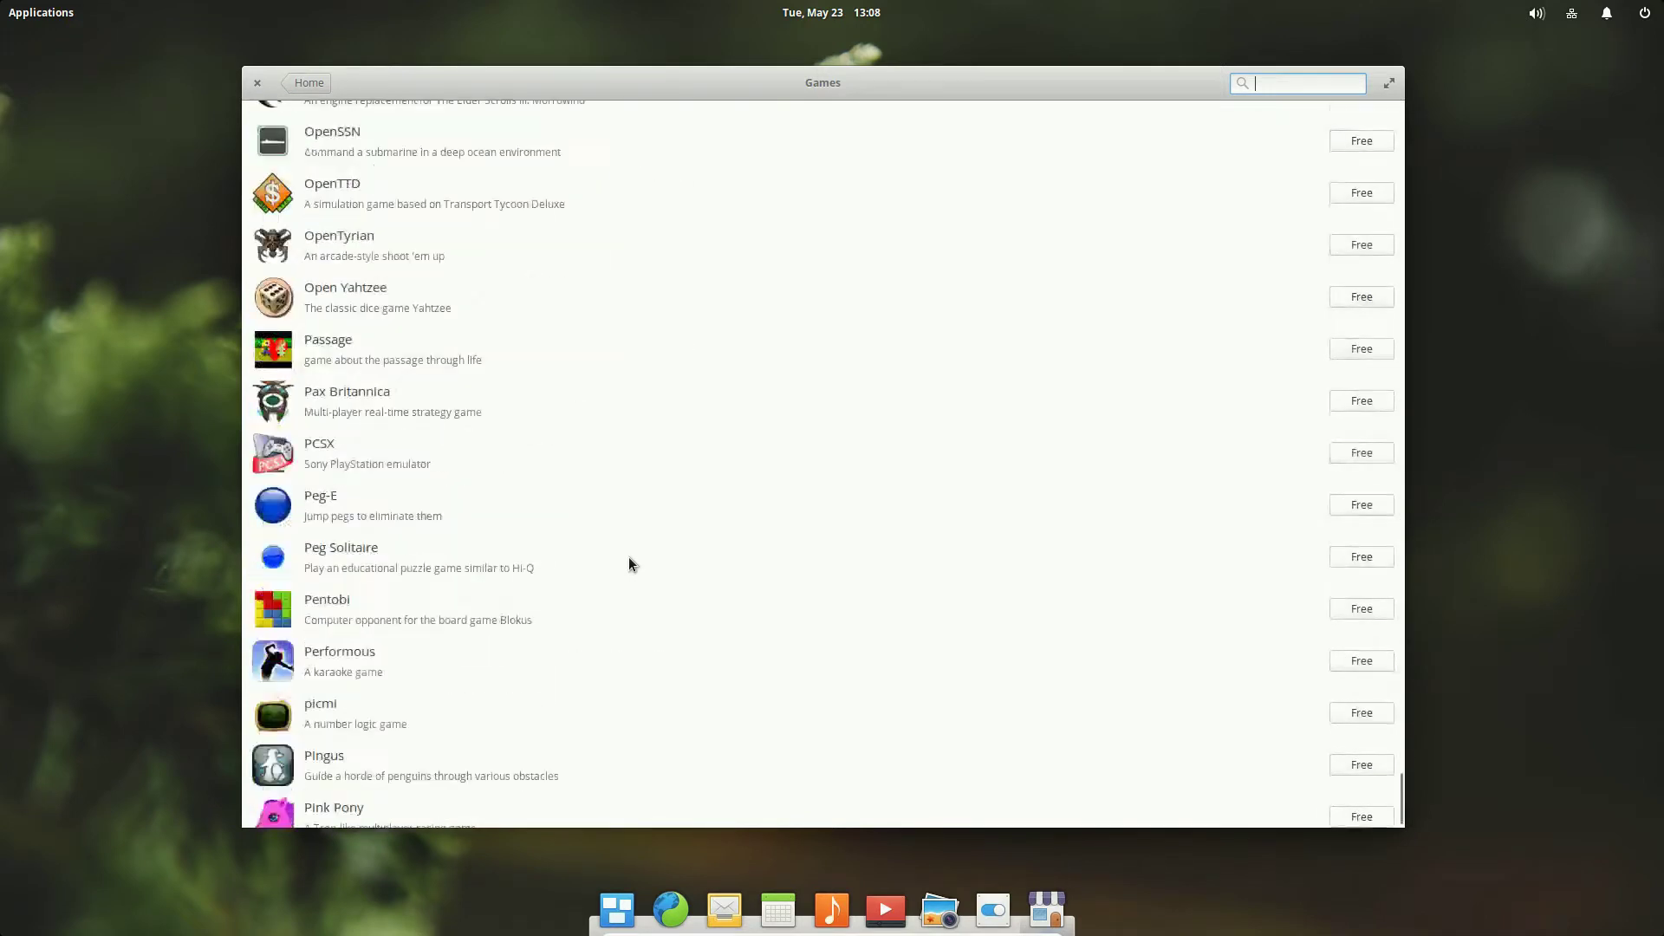
scroll(629, 564, down, 15)
scroll(629, 564, down, 8)
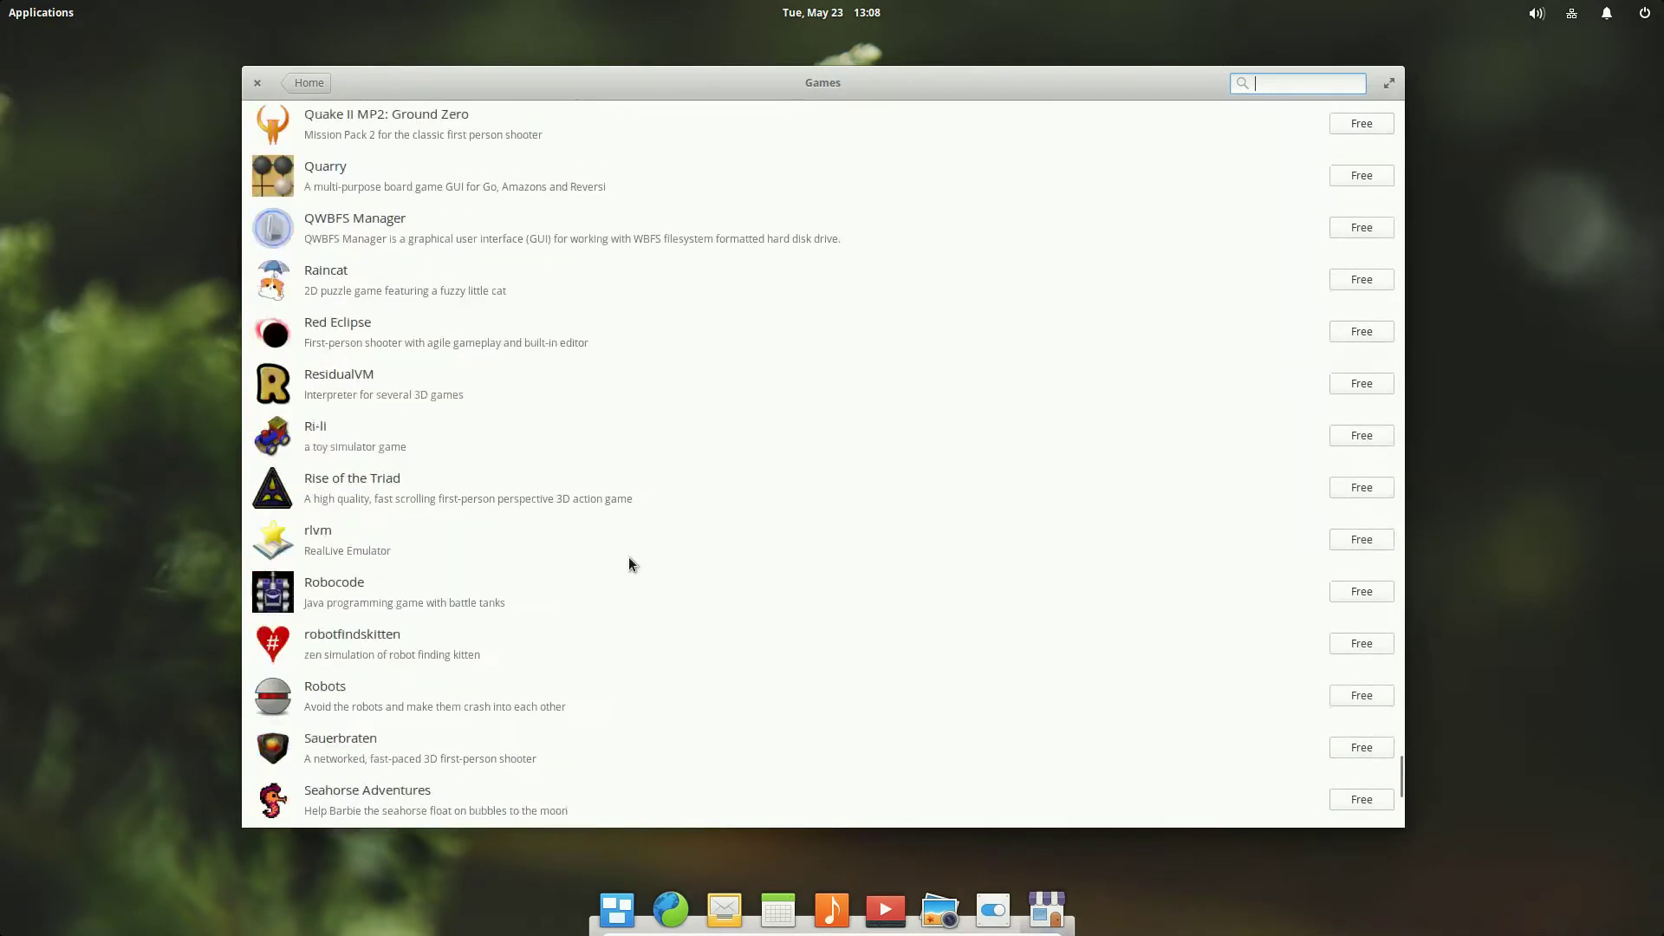
scroll(630, 564, up, 6)
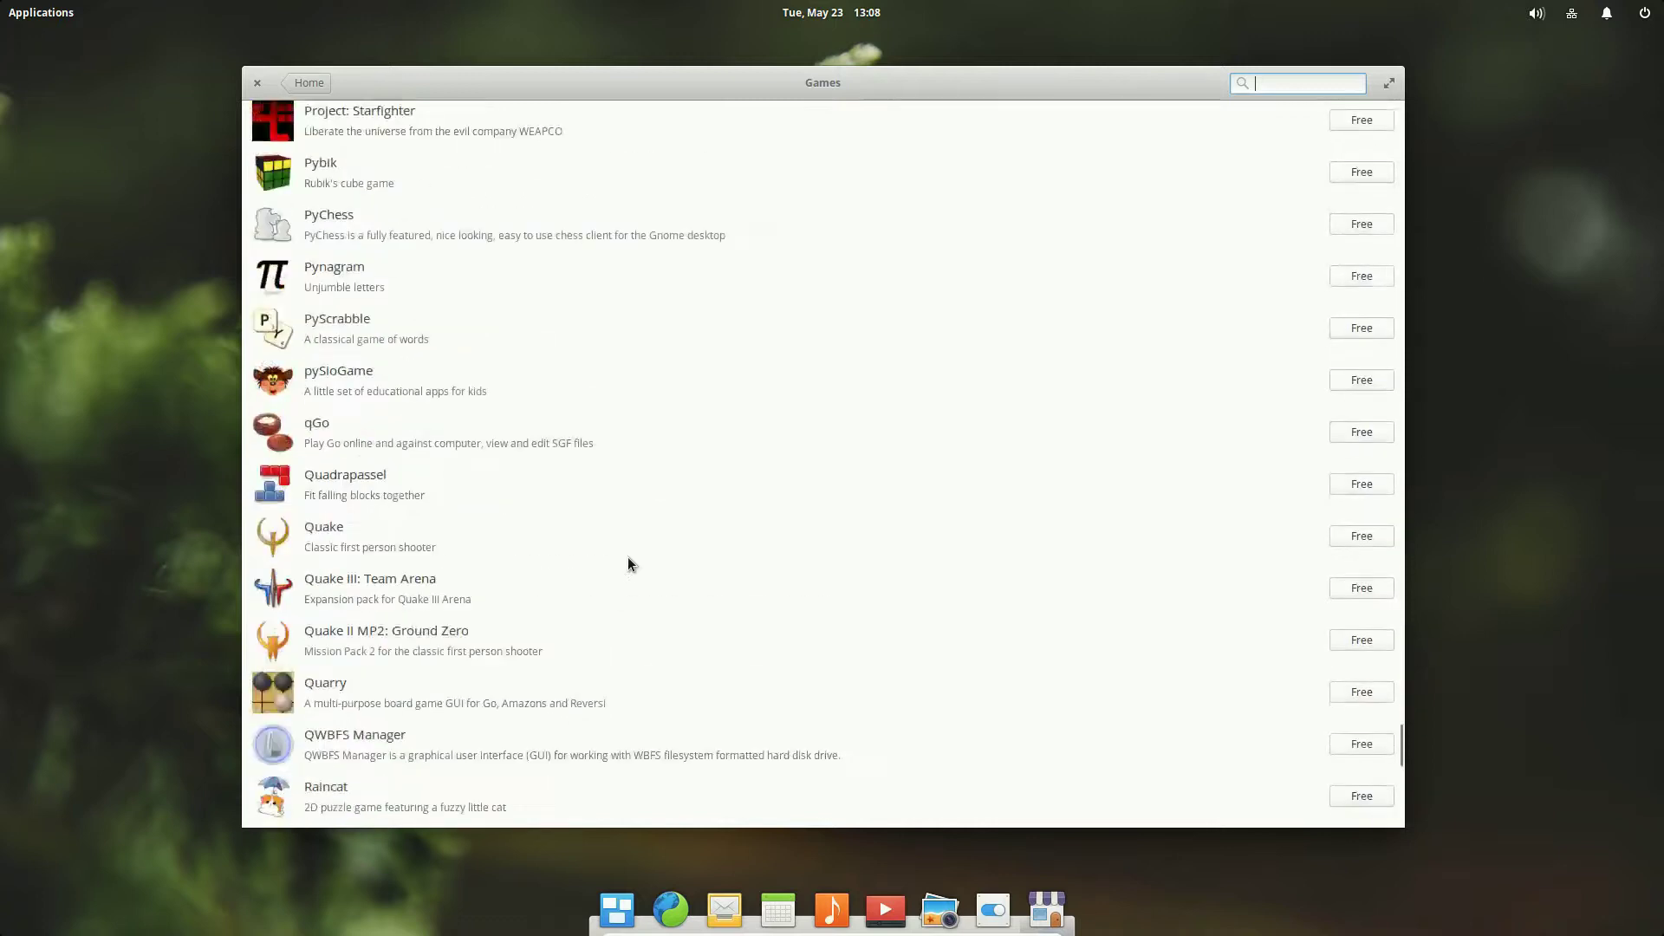
scroll(627, 558, down, 5)
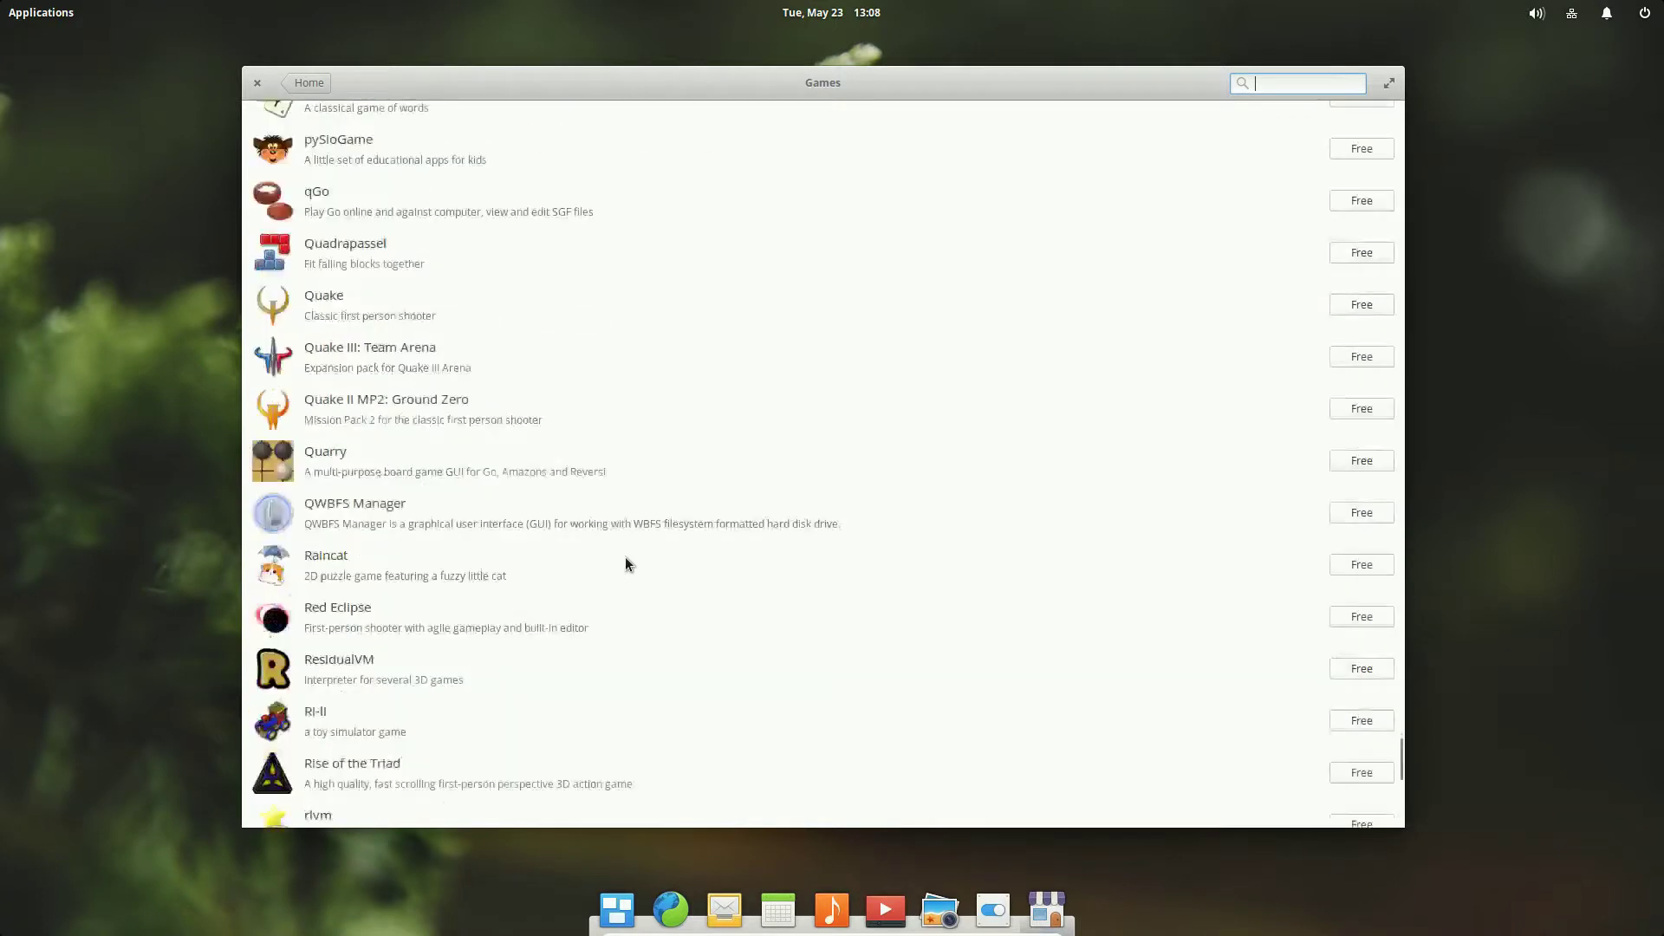
scroll(626, 563, down, 5)
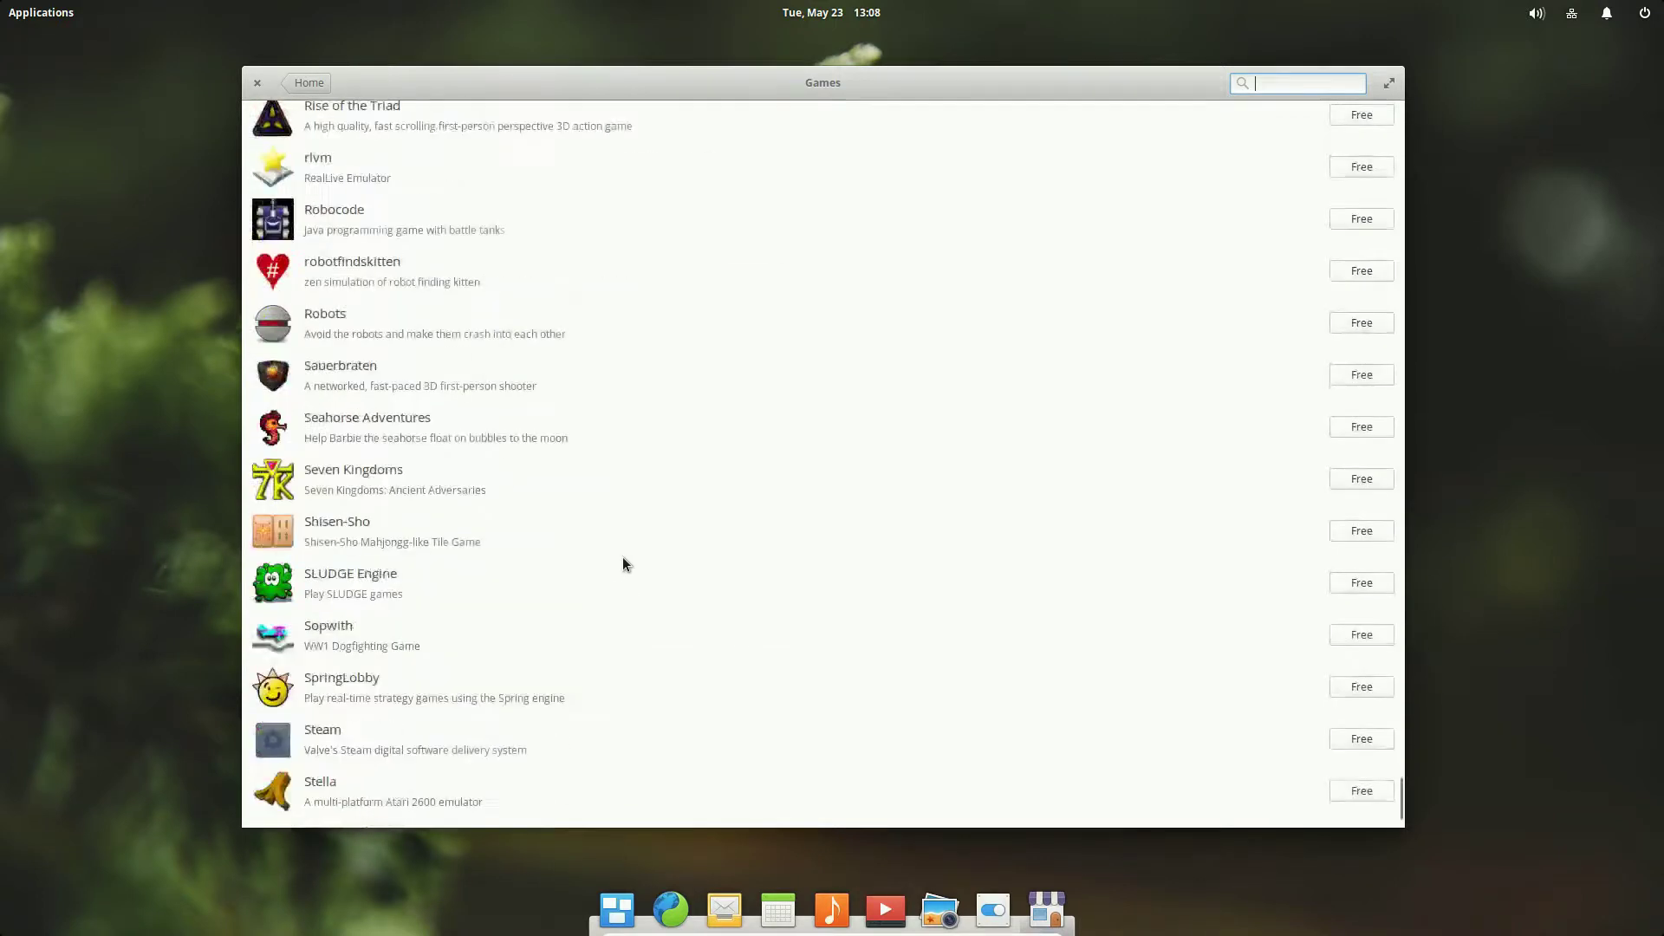
scroll(622, 564, down, 1)
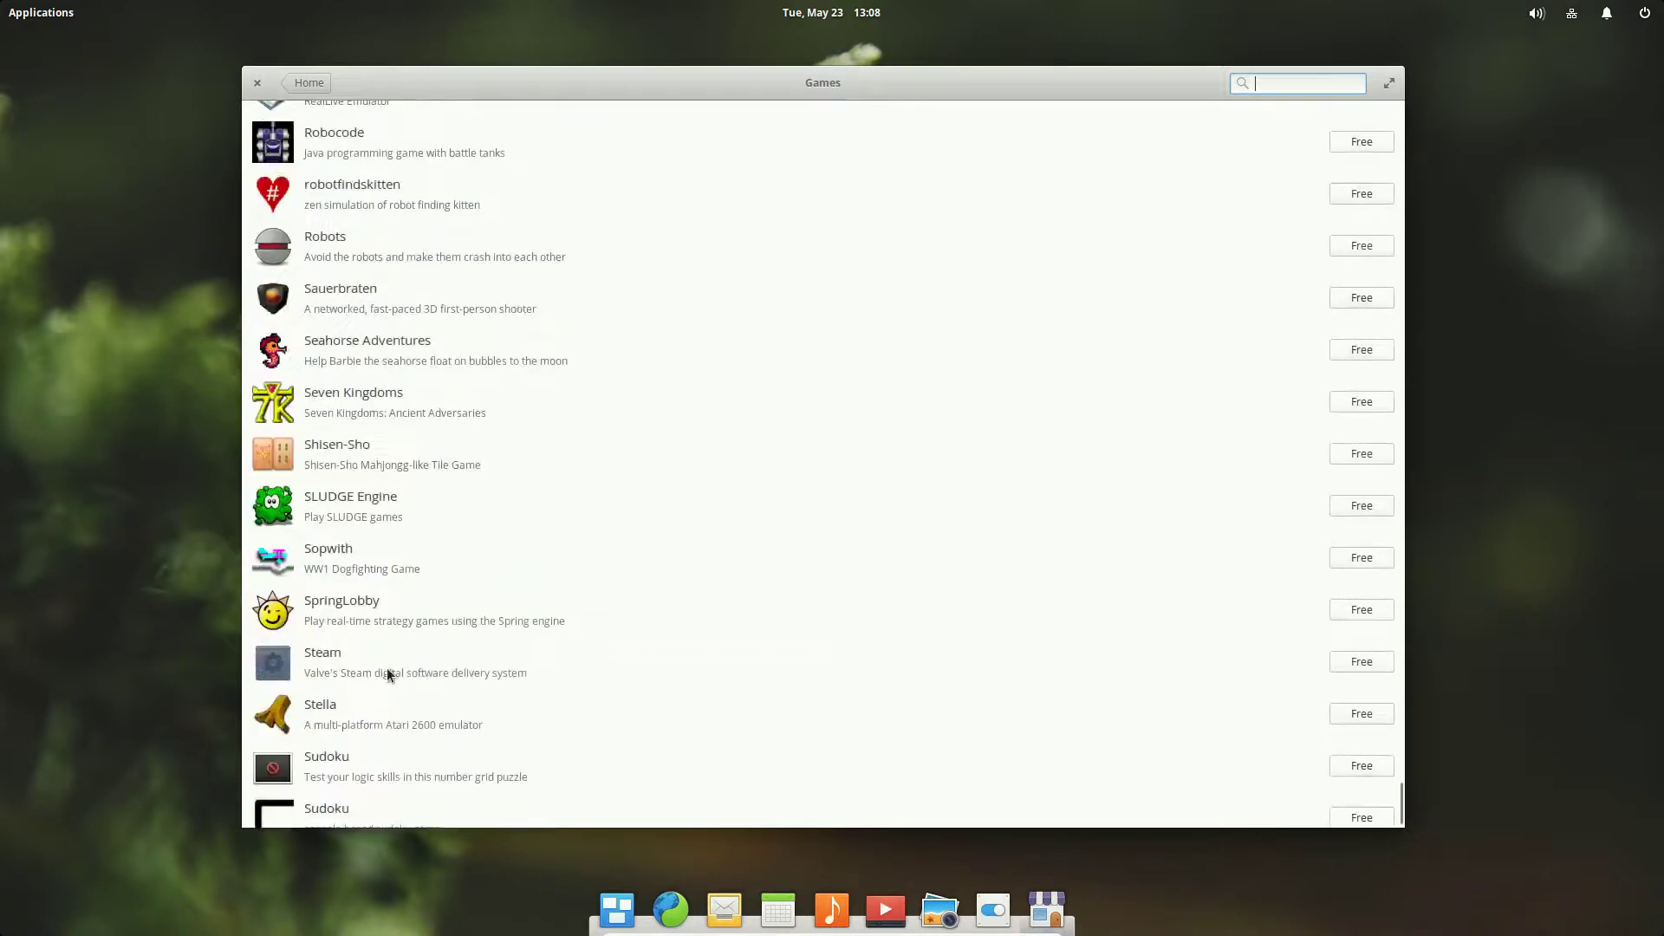
Browse the System category's apps from Add Ons through Firewall, then return to Home
click(309, 82)
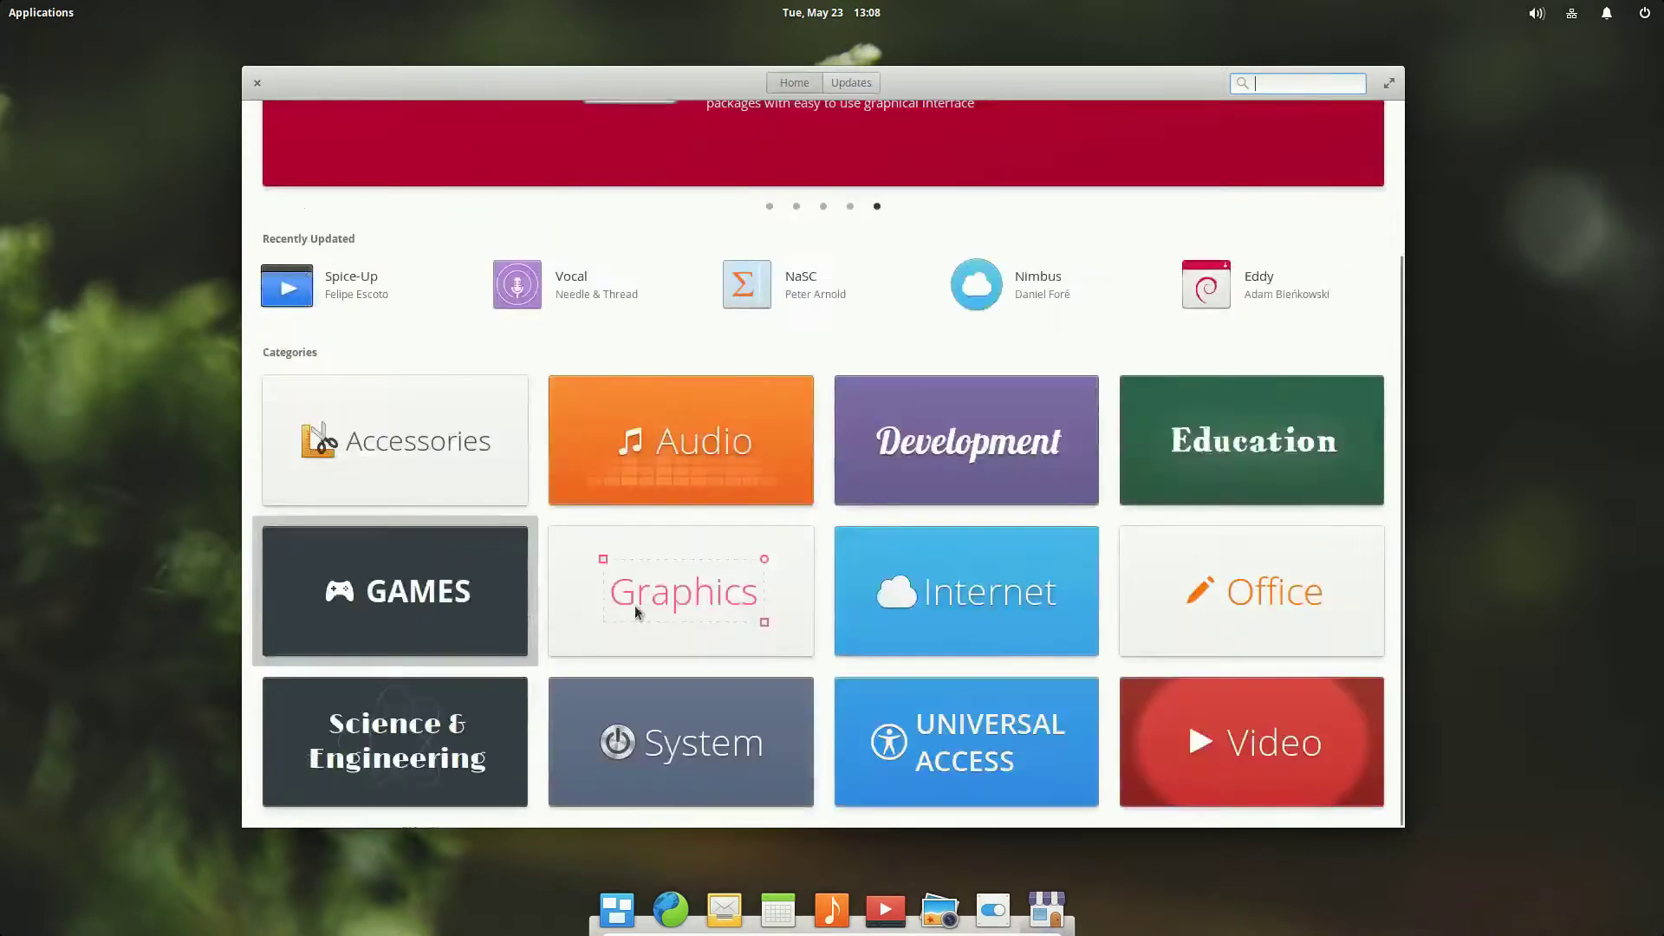
click(772, 736)
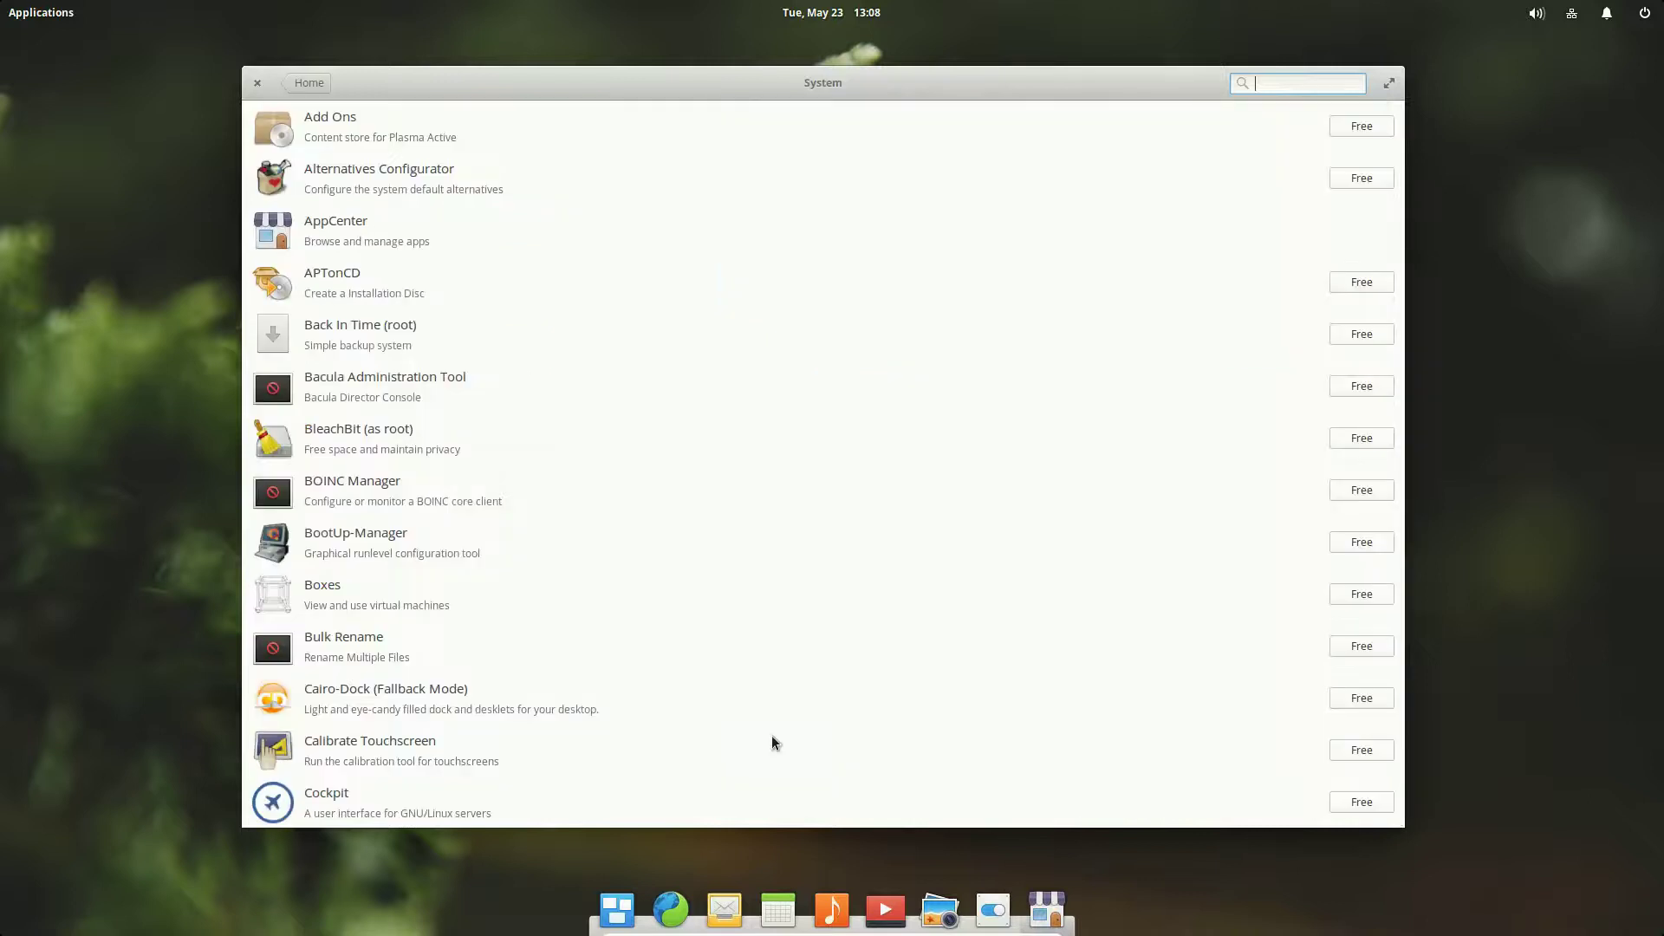
scroll(653, 598, down, 4)
scroll(653, 598, up, 4)
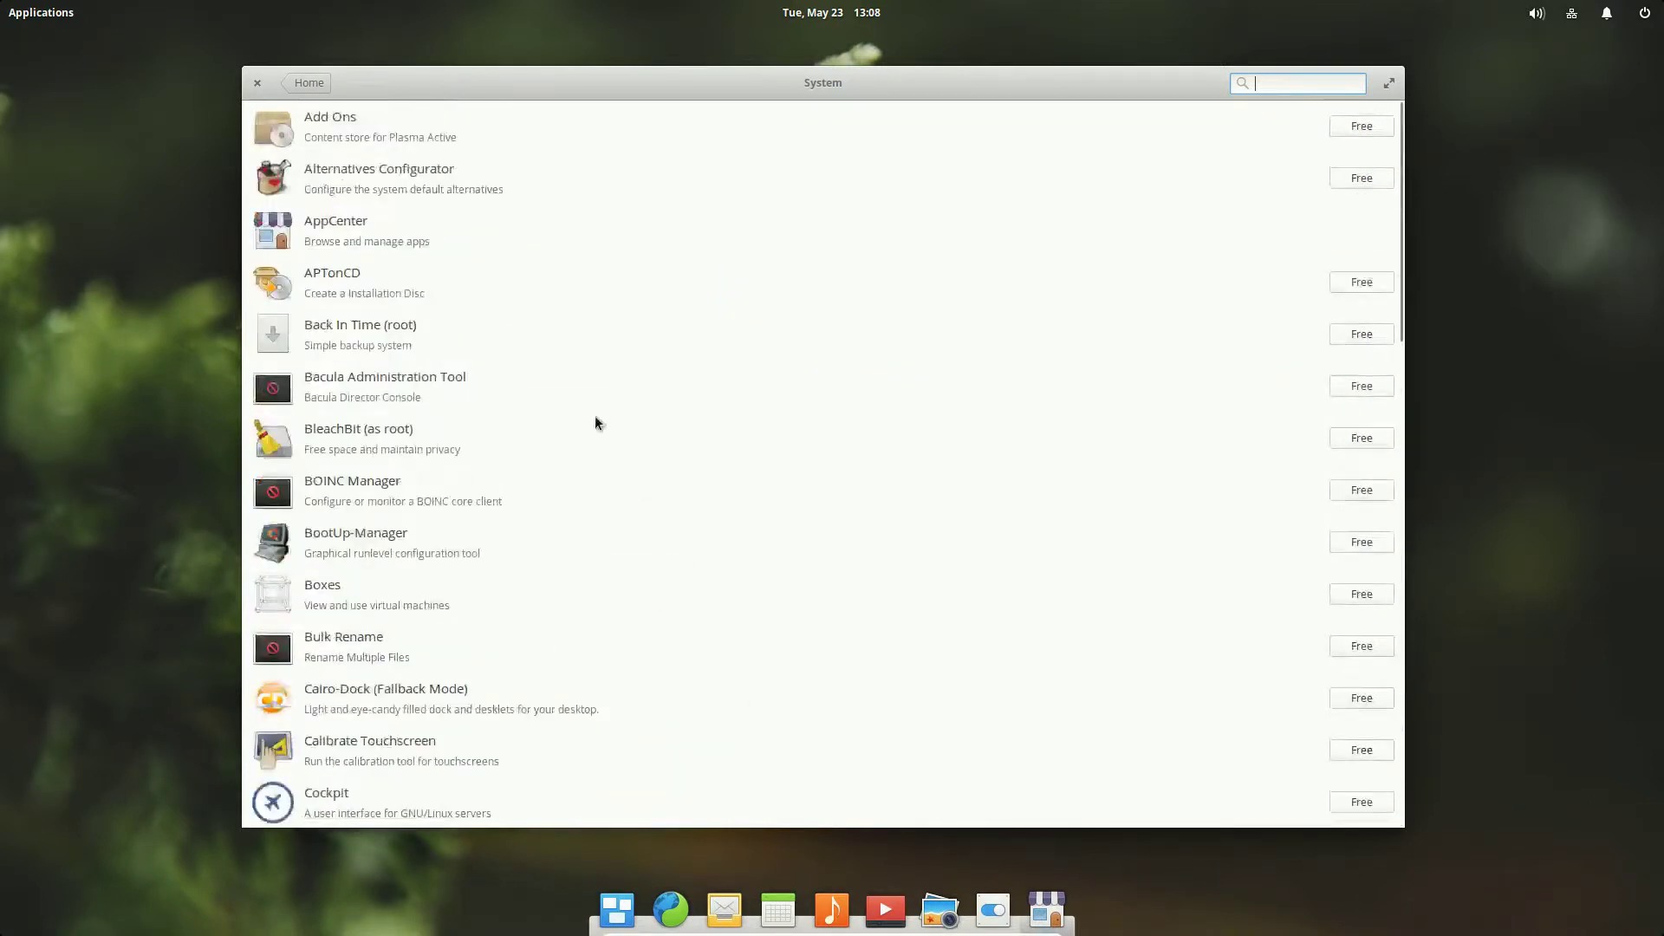
scroll(616, 738, down, 15)
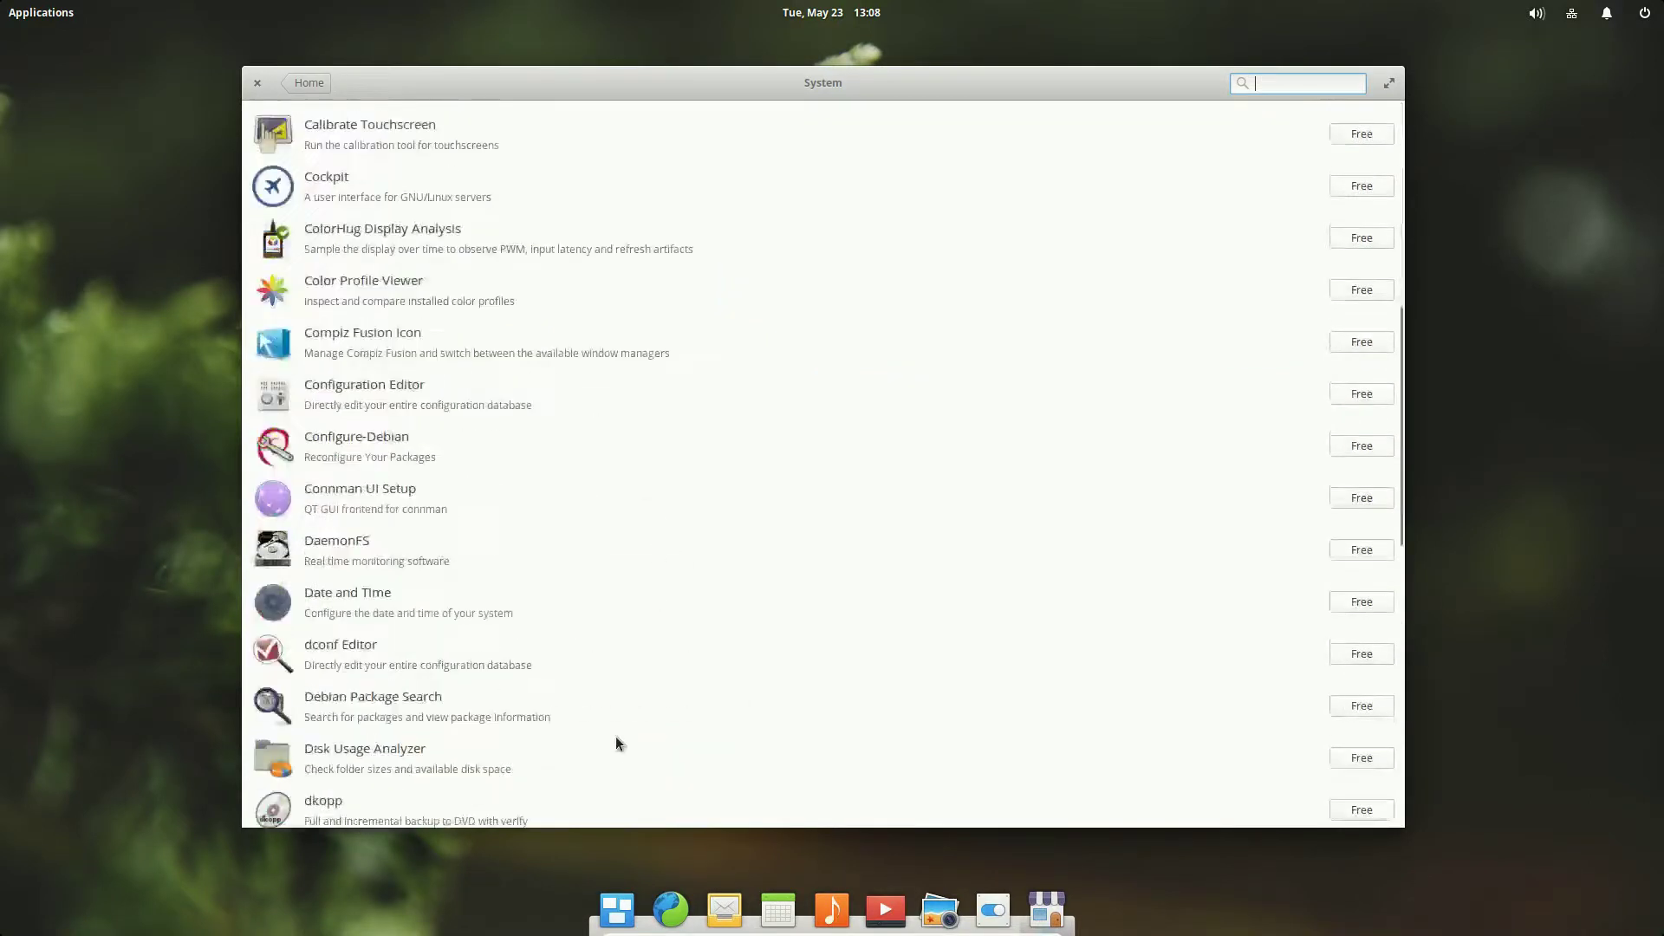
click(303, 82)
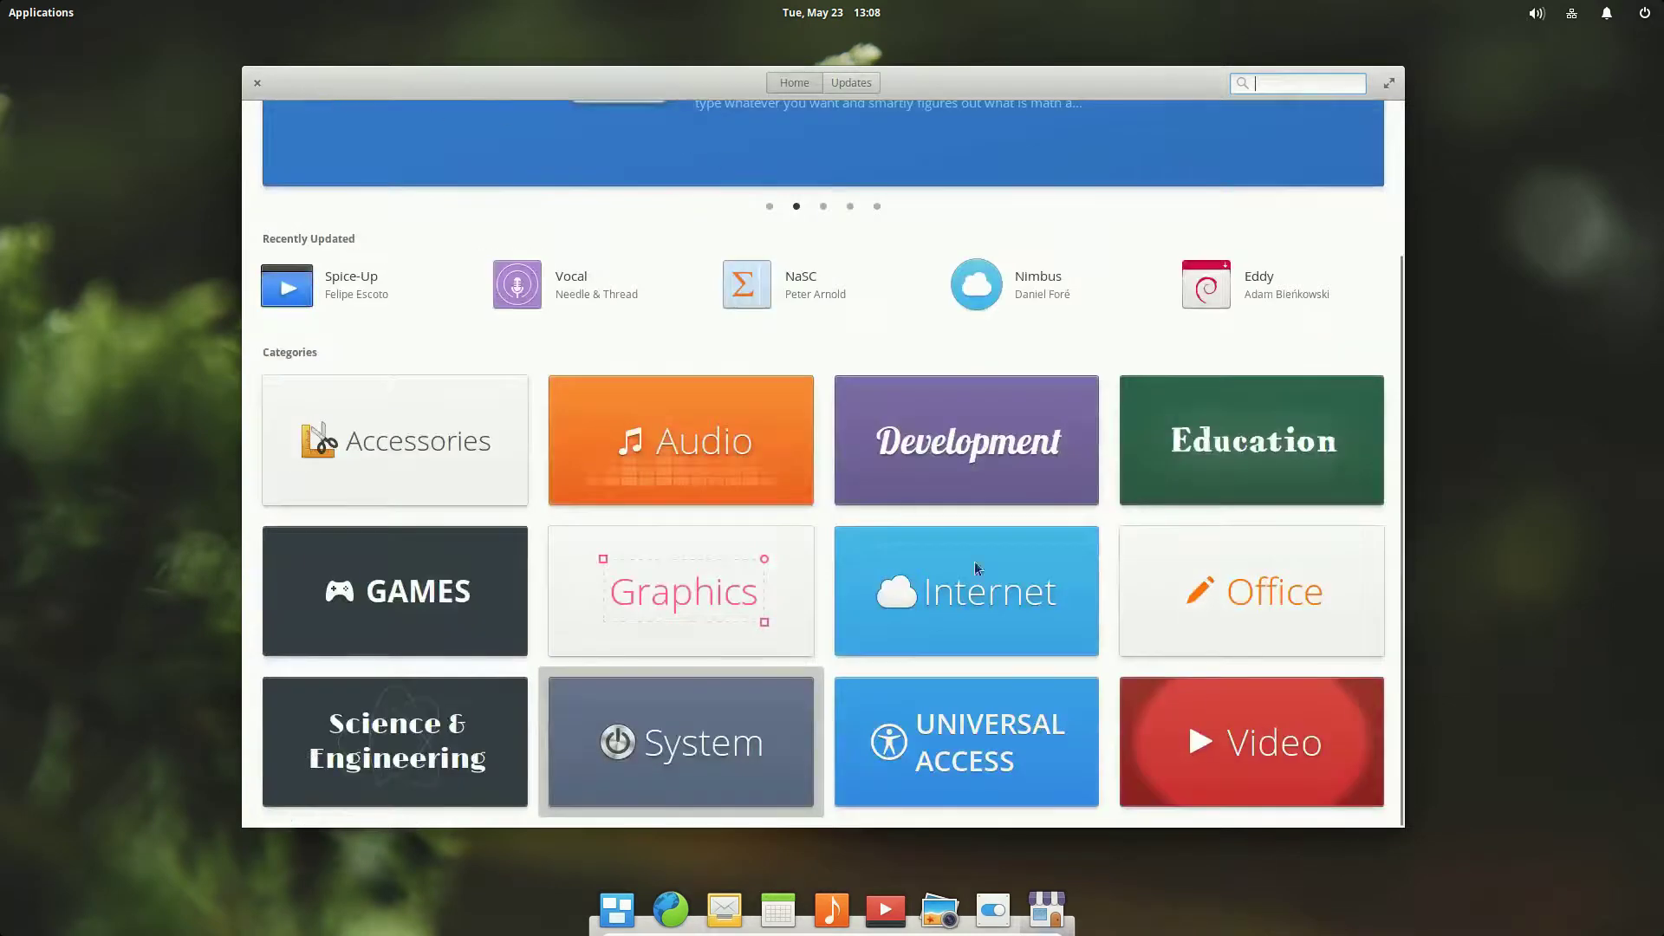
scroll(970, 659, up, 2)
scroll(969, 655, up, 3)
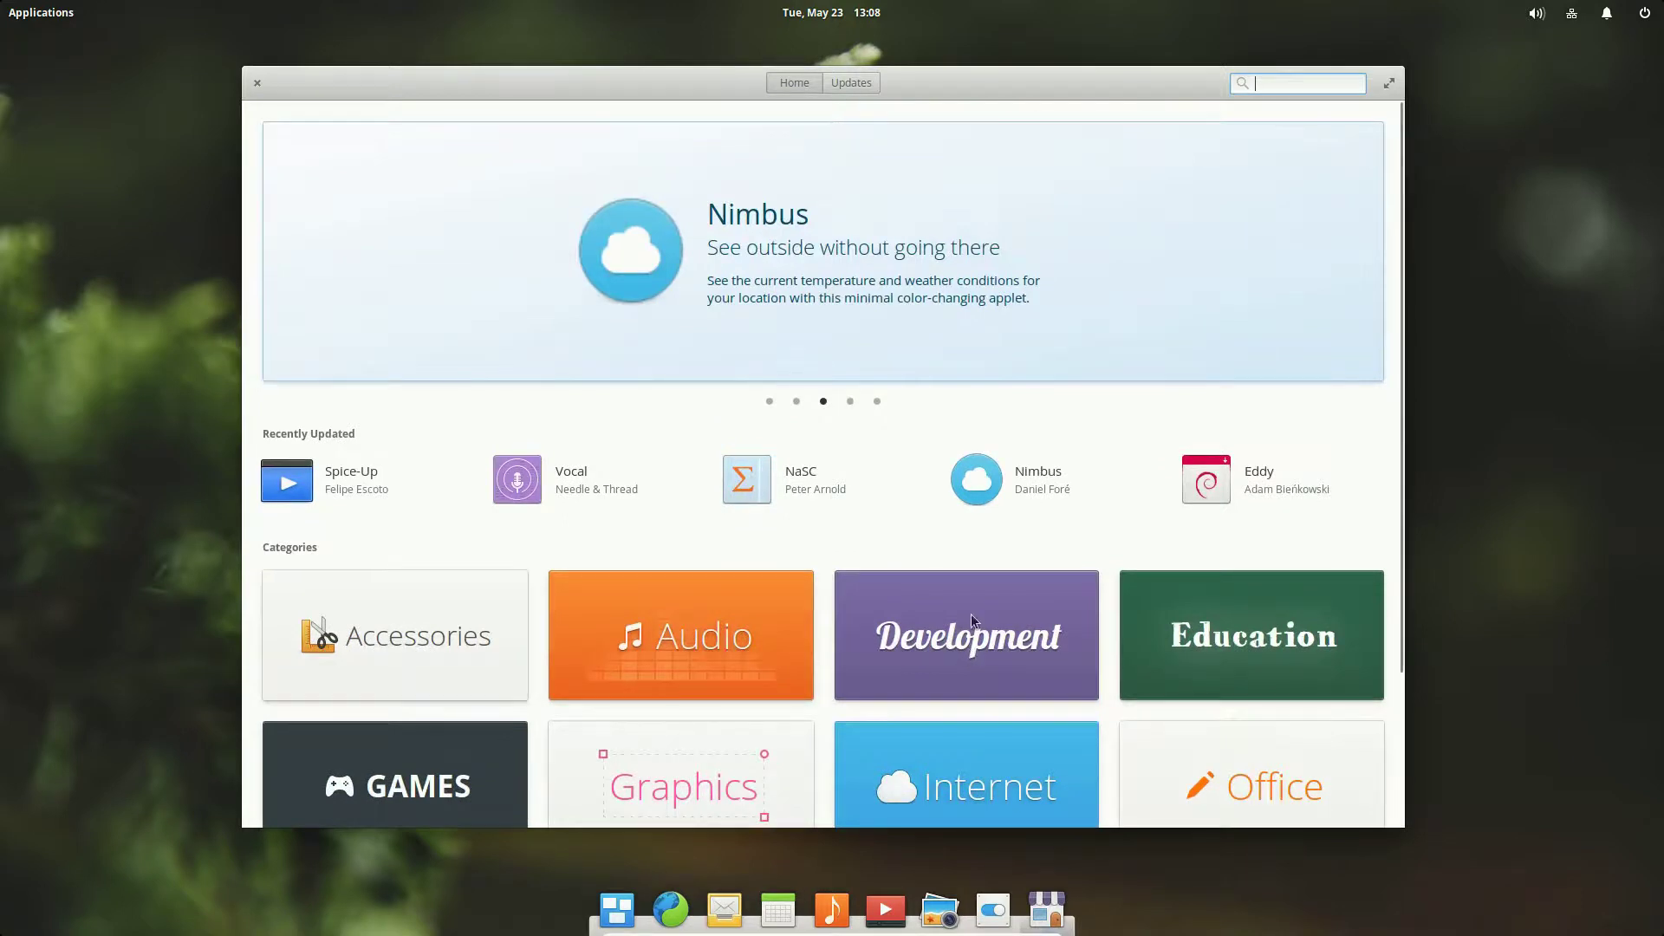
Review the Updates list and AppCenter's own details page, then close AppCenter
click(875, 83)
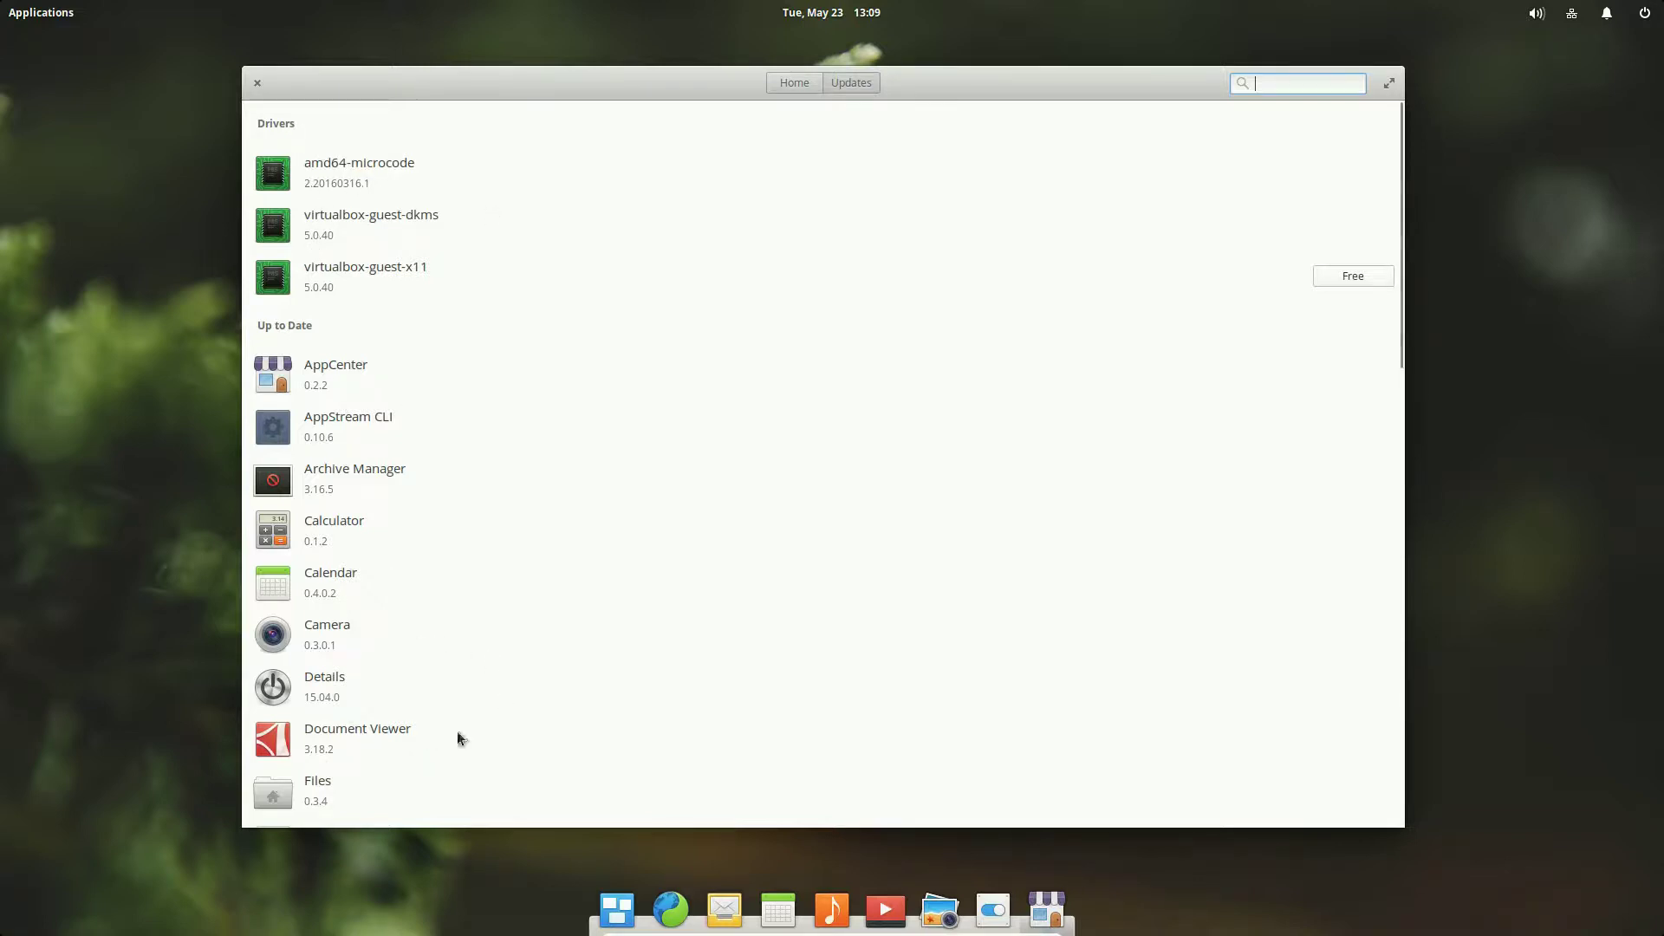
scroll(520, 718, down, 3)
scroll(564, 704, up, 3)
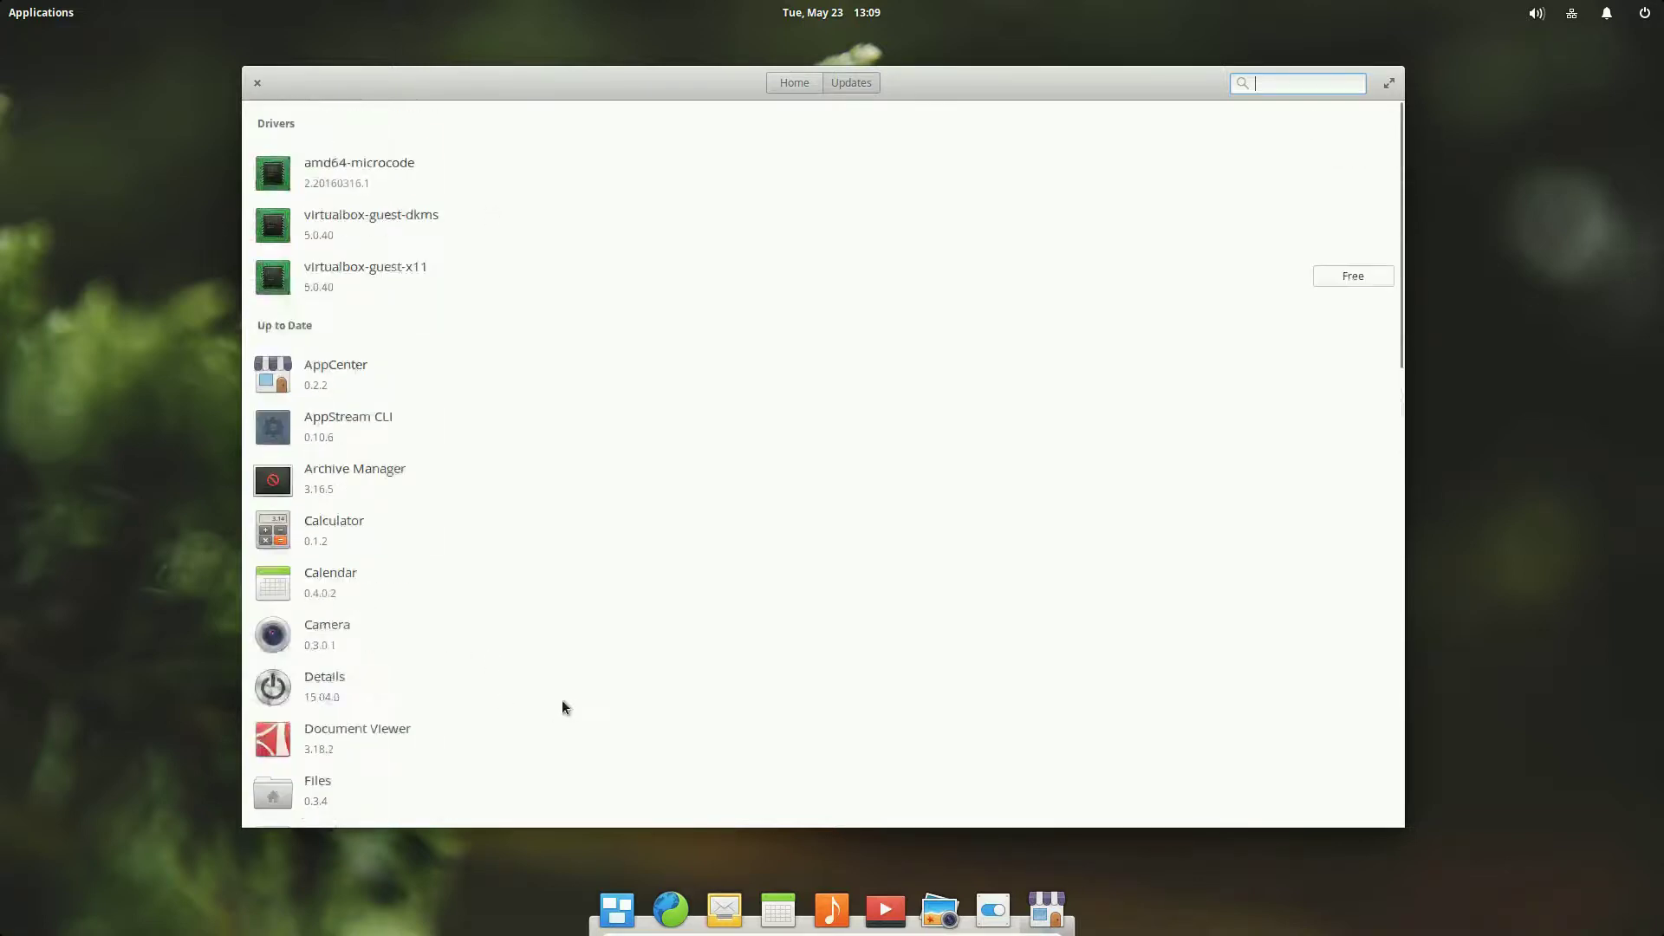
click(338, 380)
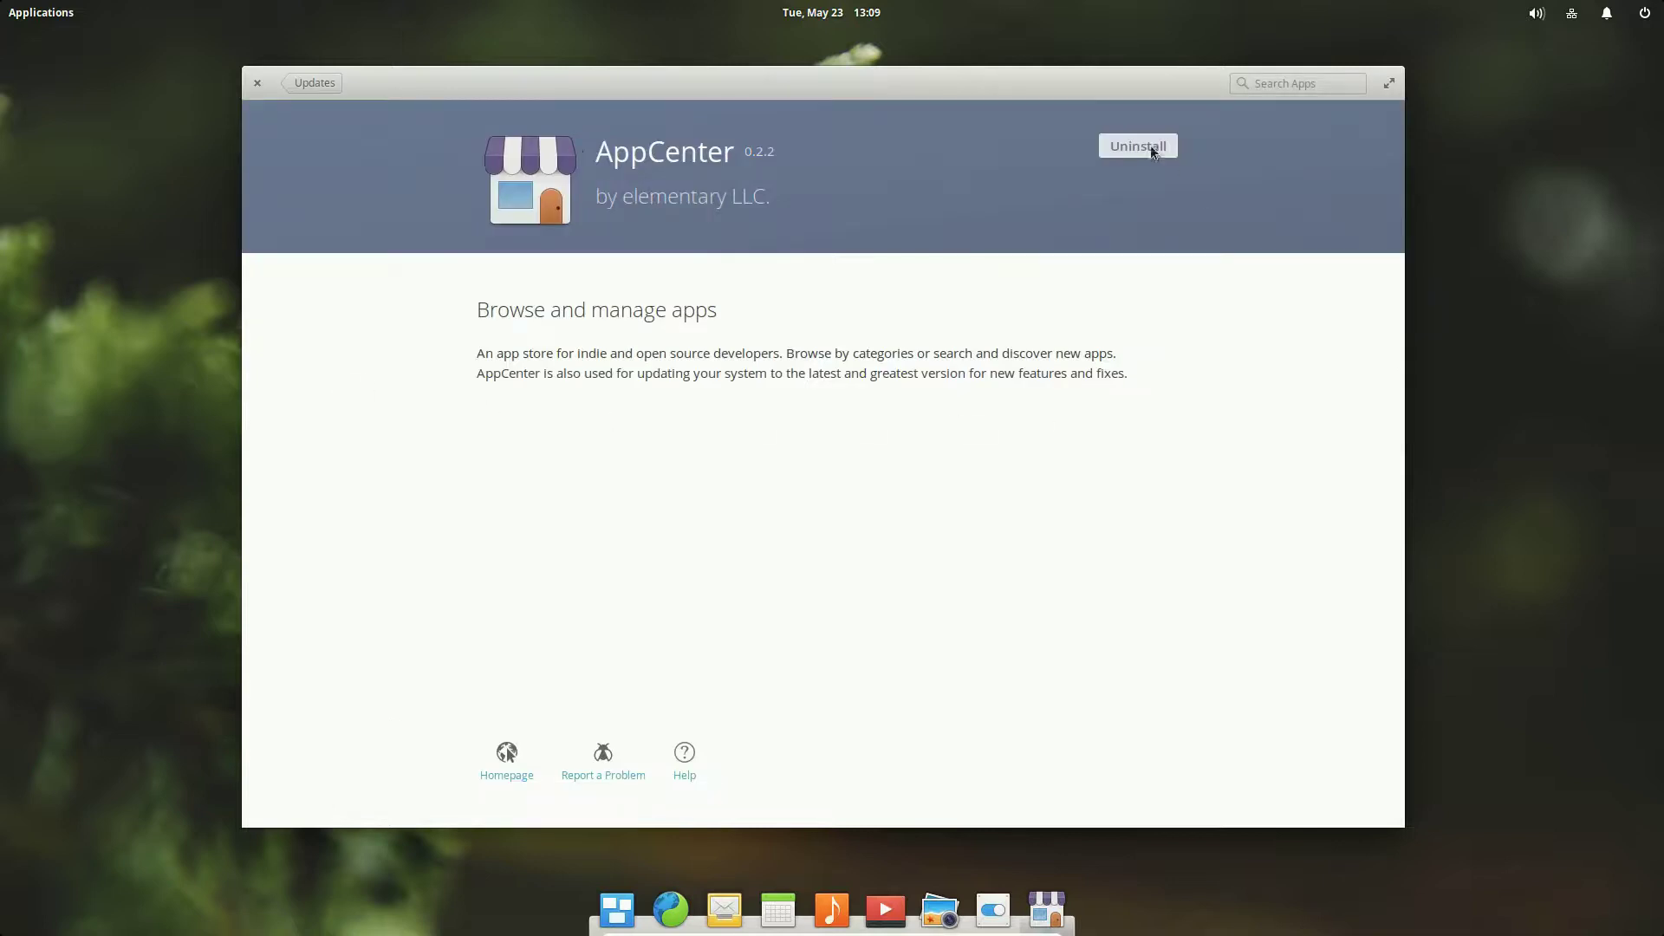
click(322, 83)
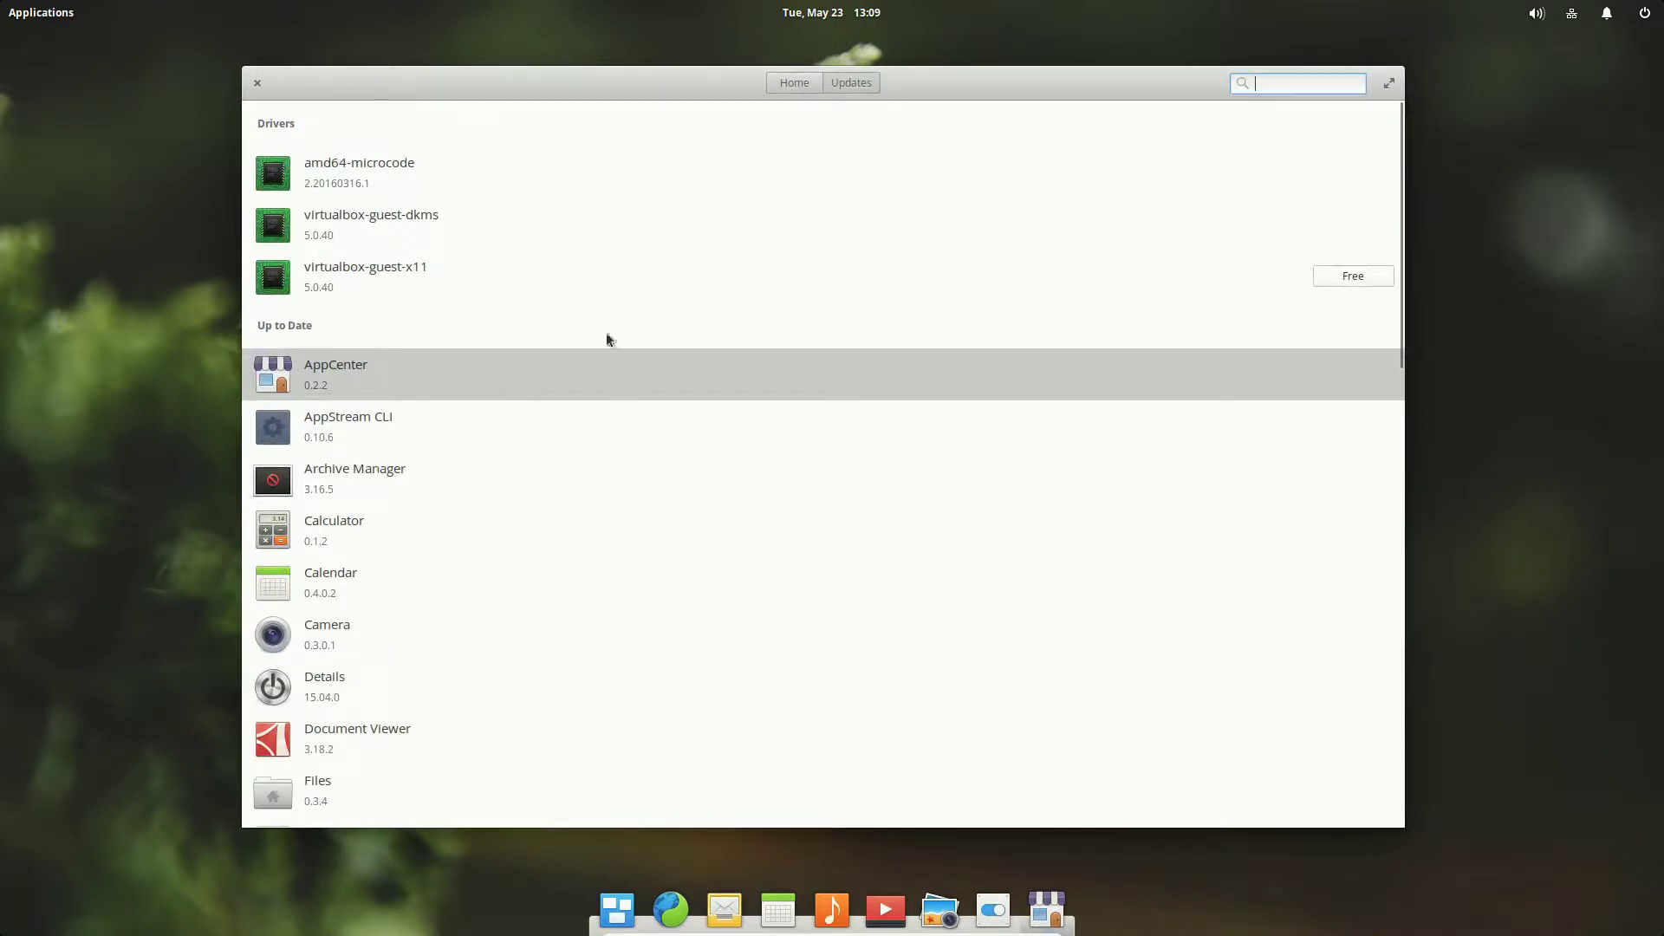
click(256, 84)
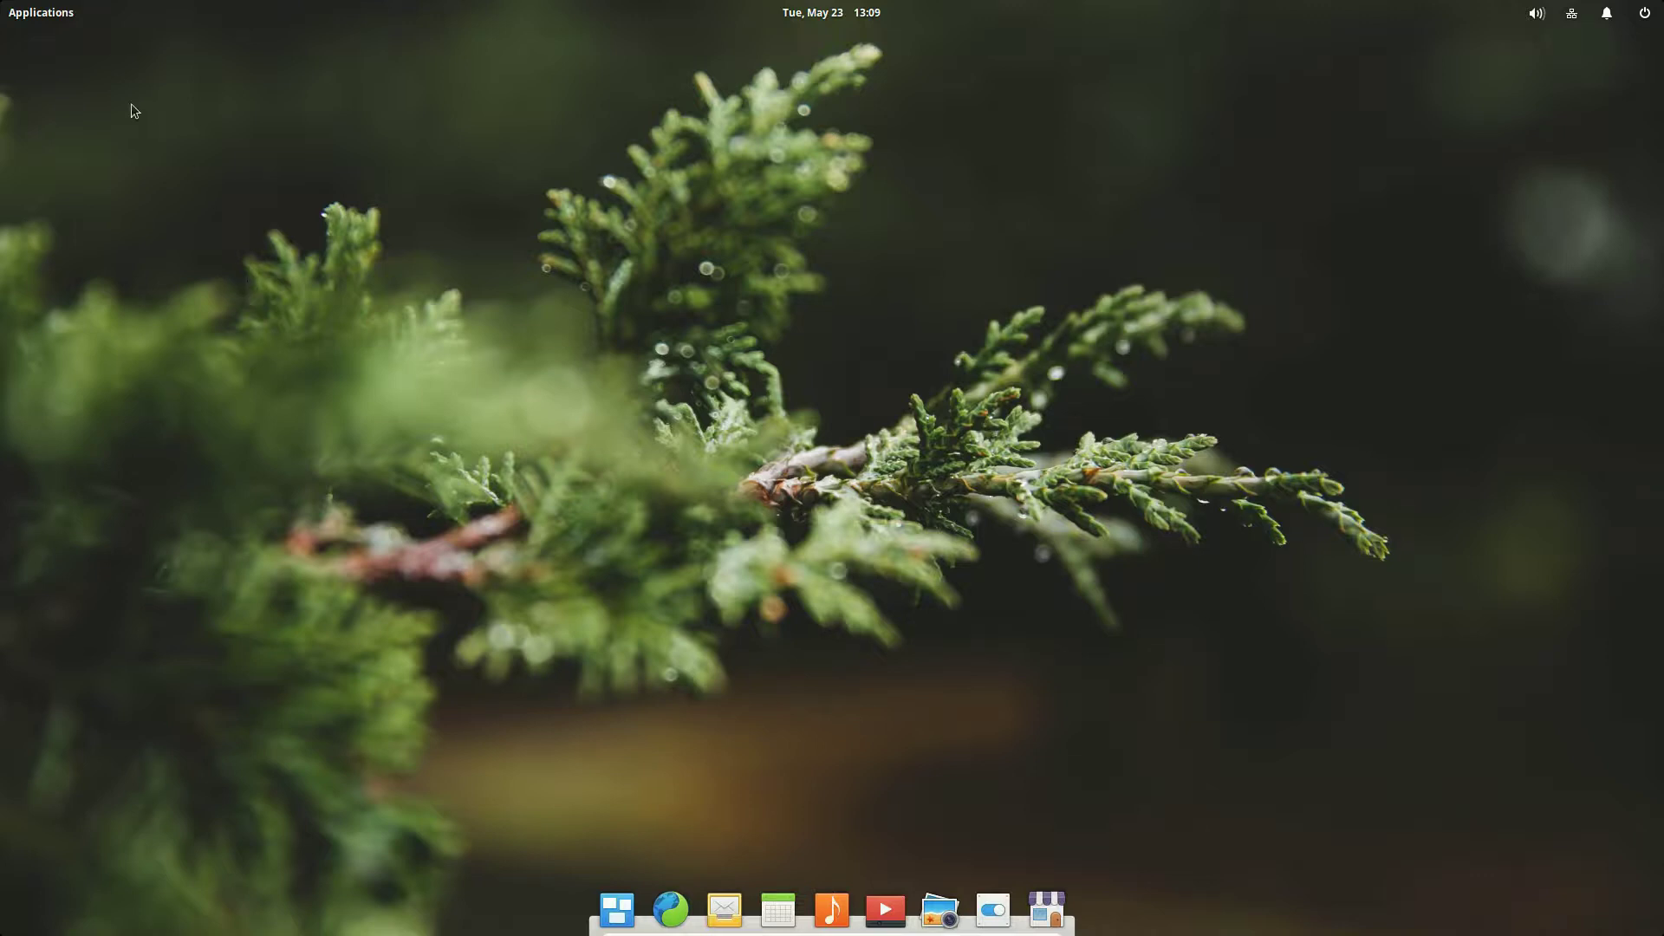
Open the Applications launcher and flip the app grid back and forth between pages 1 and 2
click(64, 21)
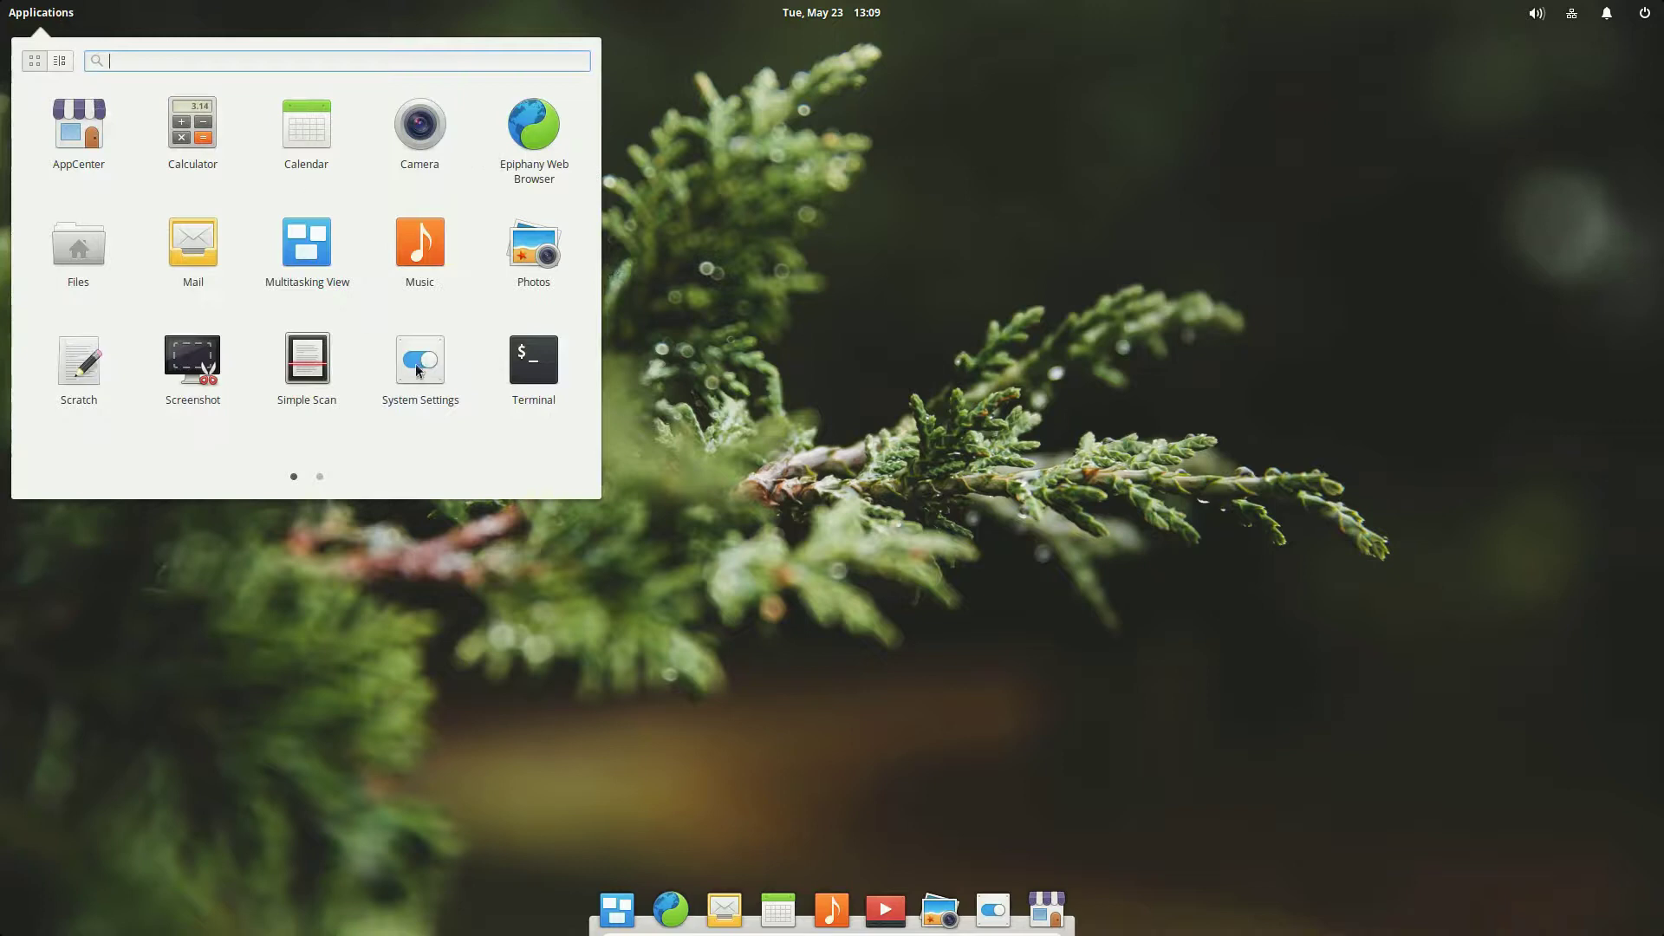
scroll(468, 394, down, 1)
scroll(372, 403, down, 1)
scroll(371, 404, up, 1)
scroll(263, 208, down, 1)
scroll(258, 226, up, 1)
scroll(259, 226, down, 1)
scroll(258, 224, up, 1)
Launch Camera and then Terminal from the launcher, closing each one
click(421, 130)
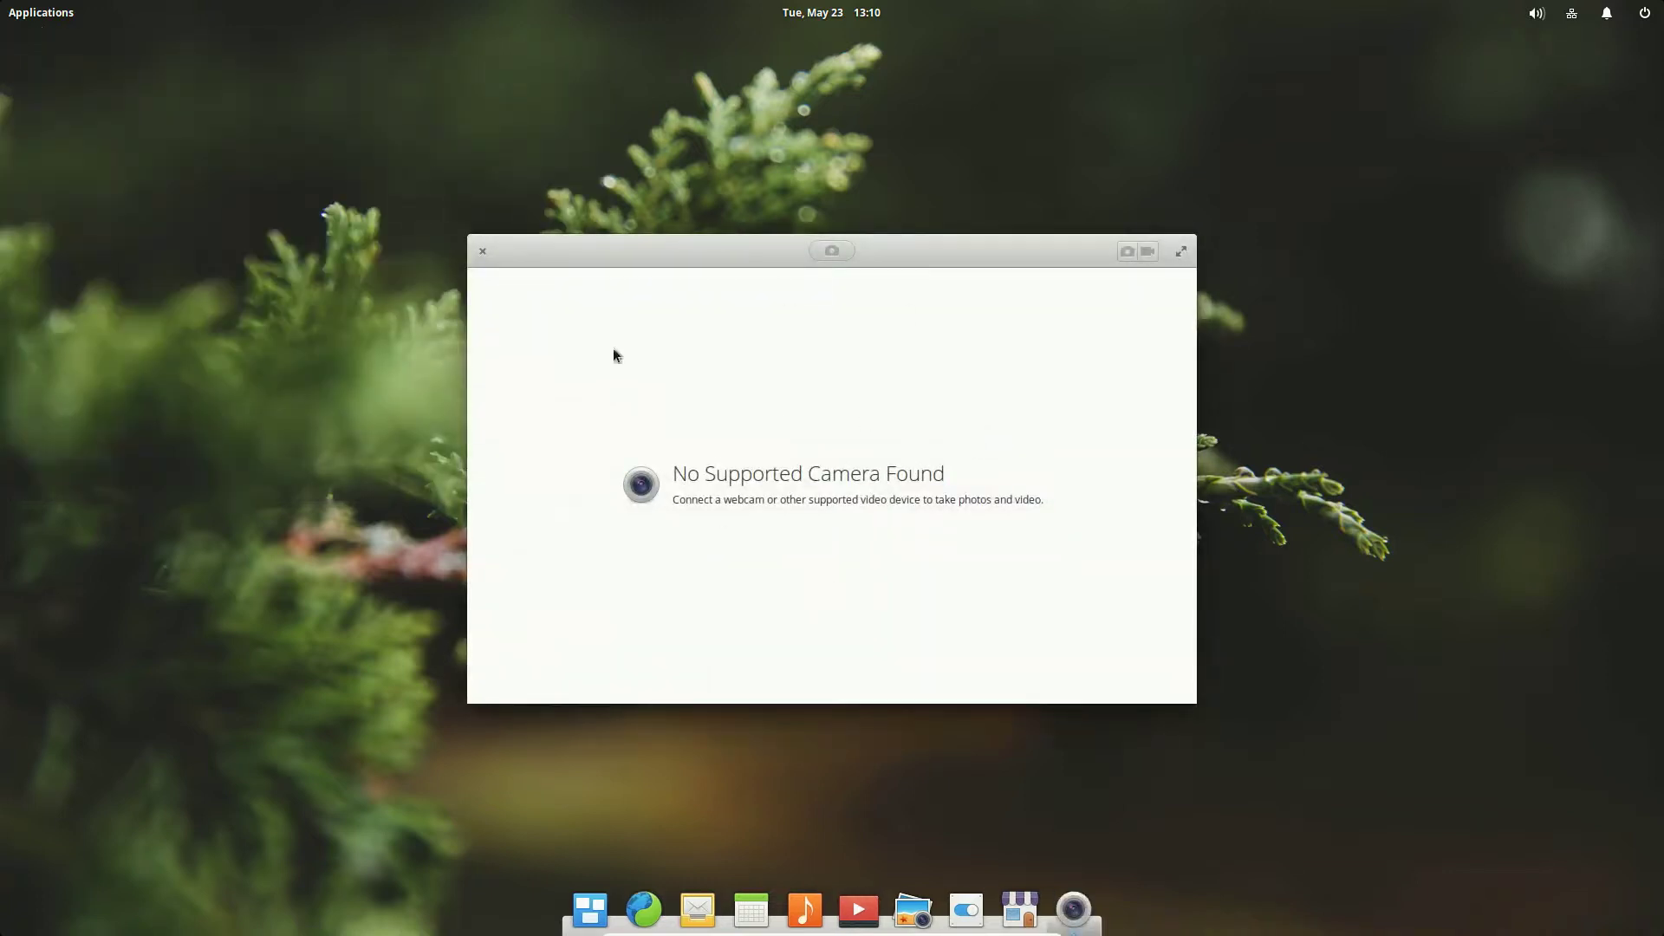
click(483, 252)
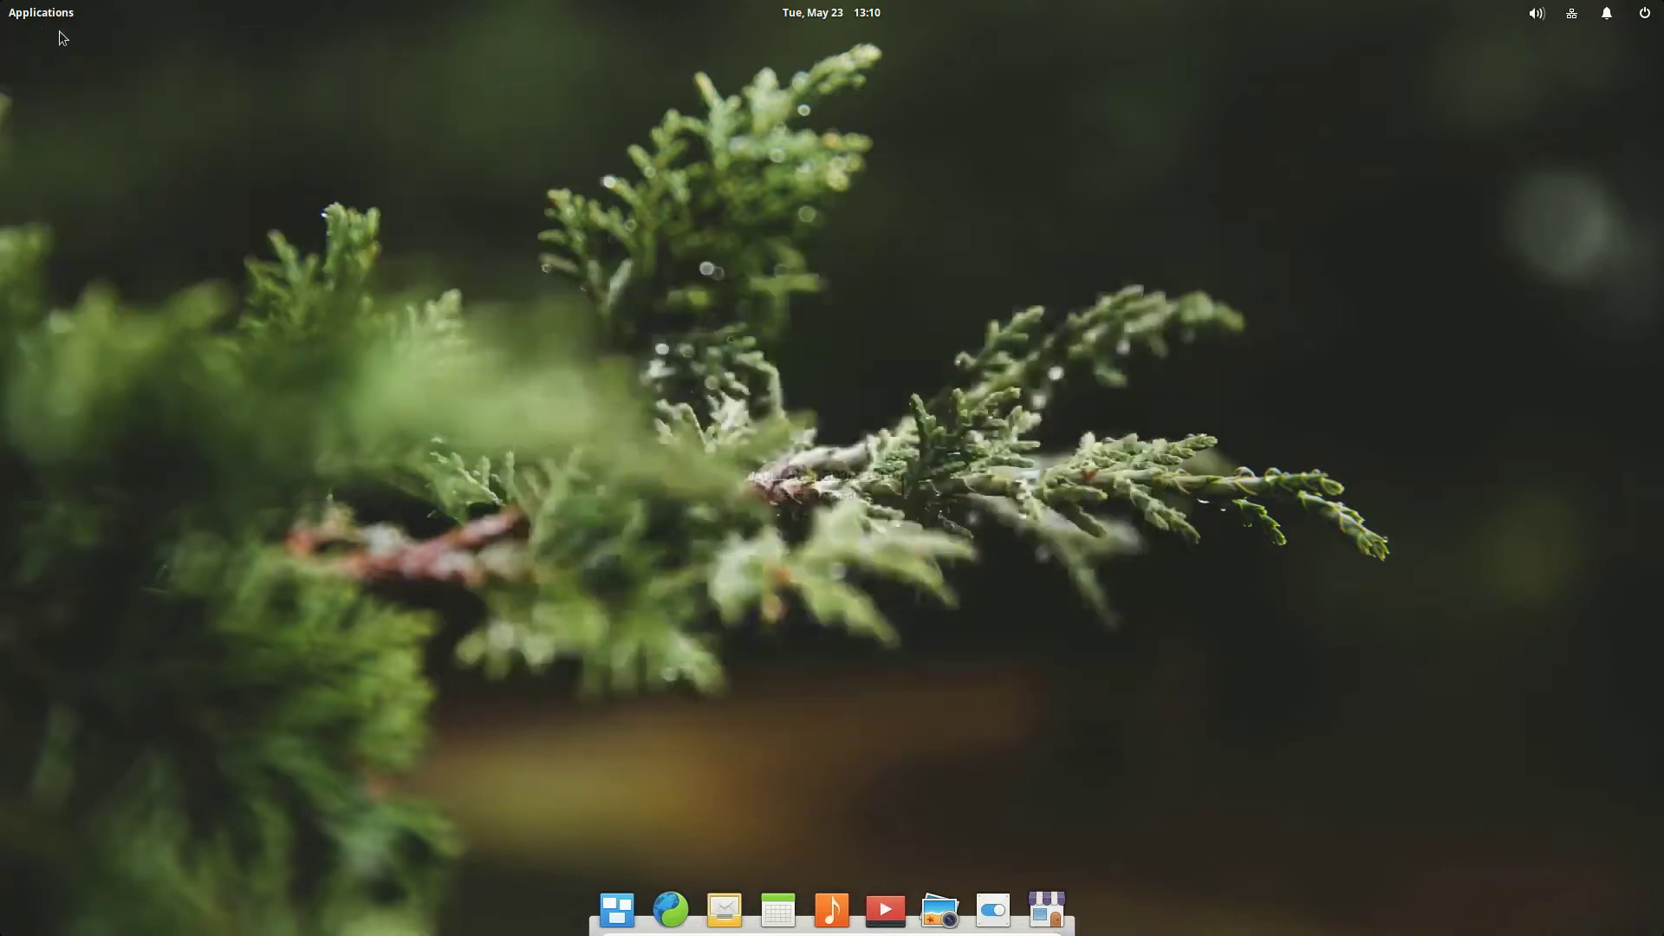
click(48, 14)
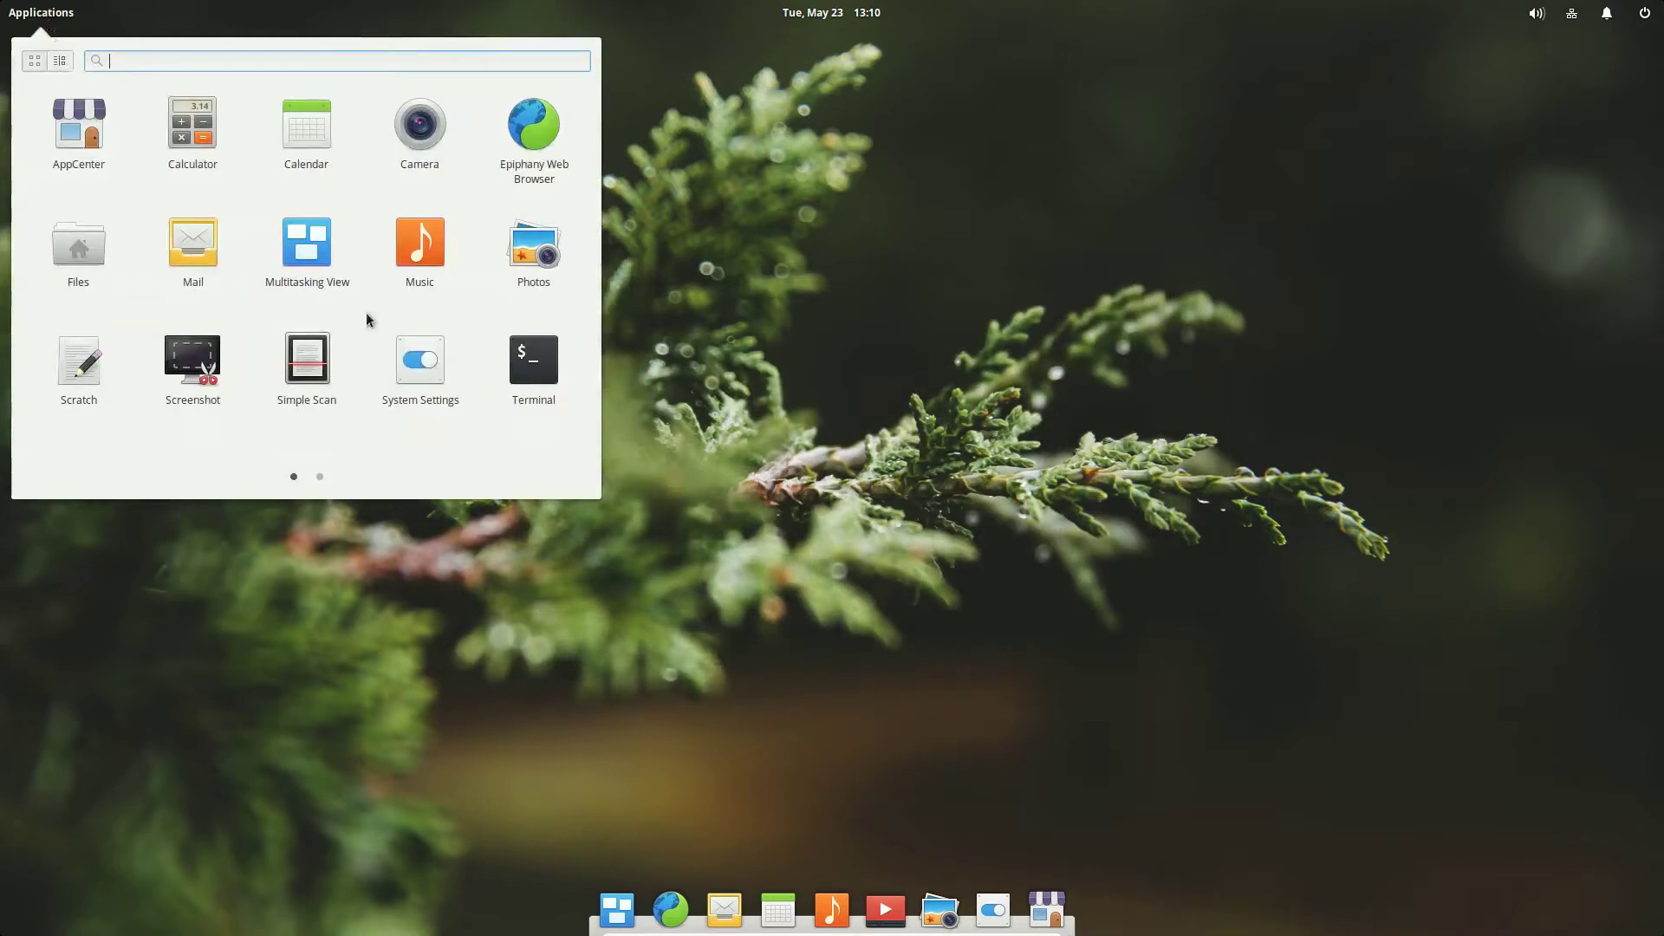
click(531, 355)
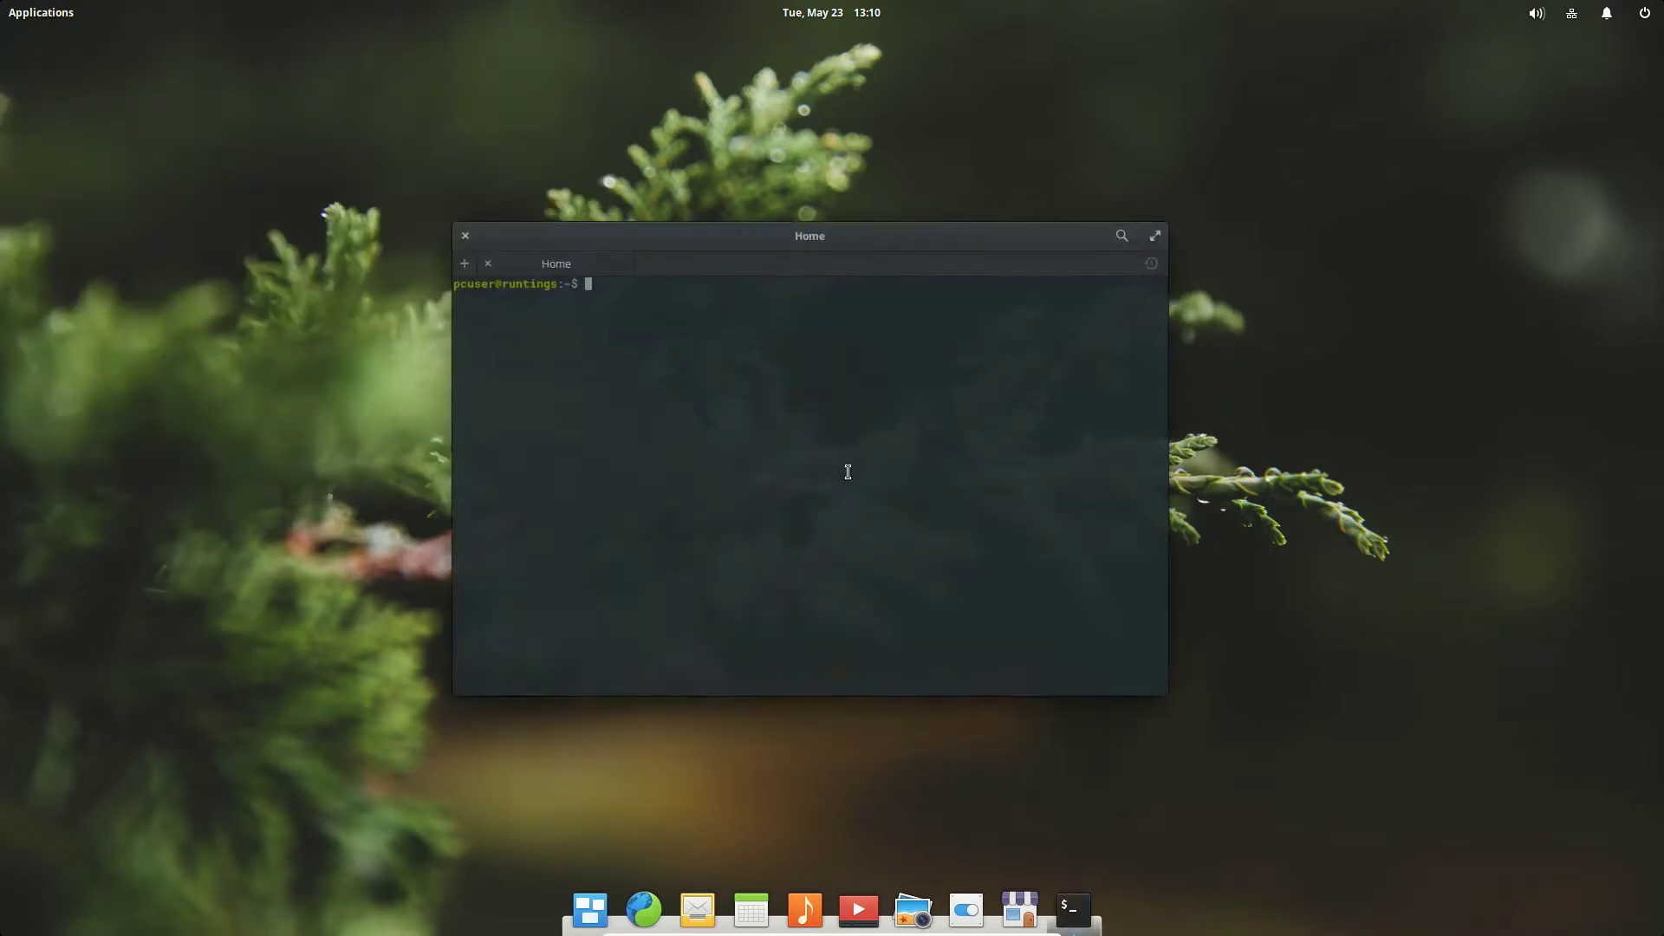
click(464, 238)
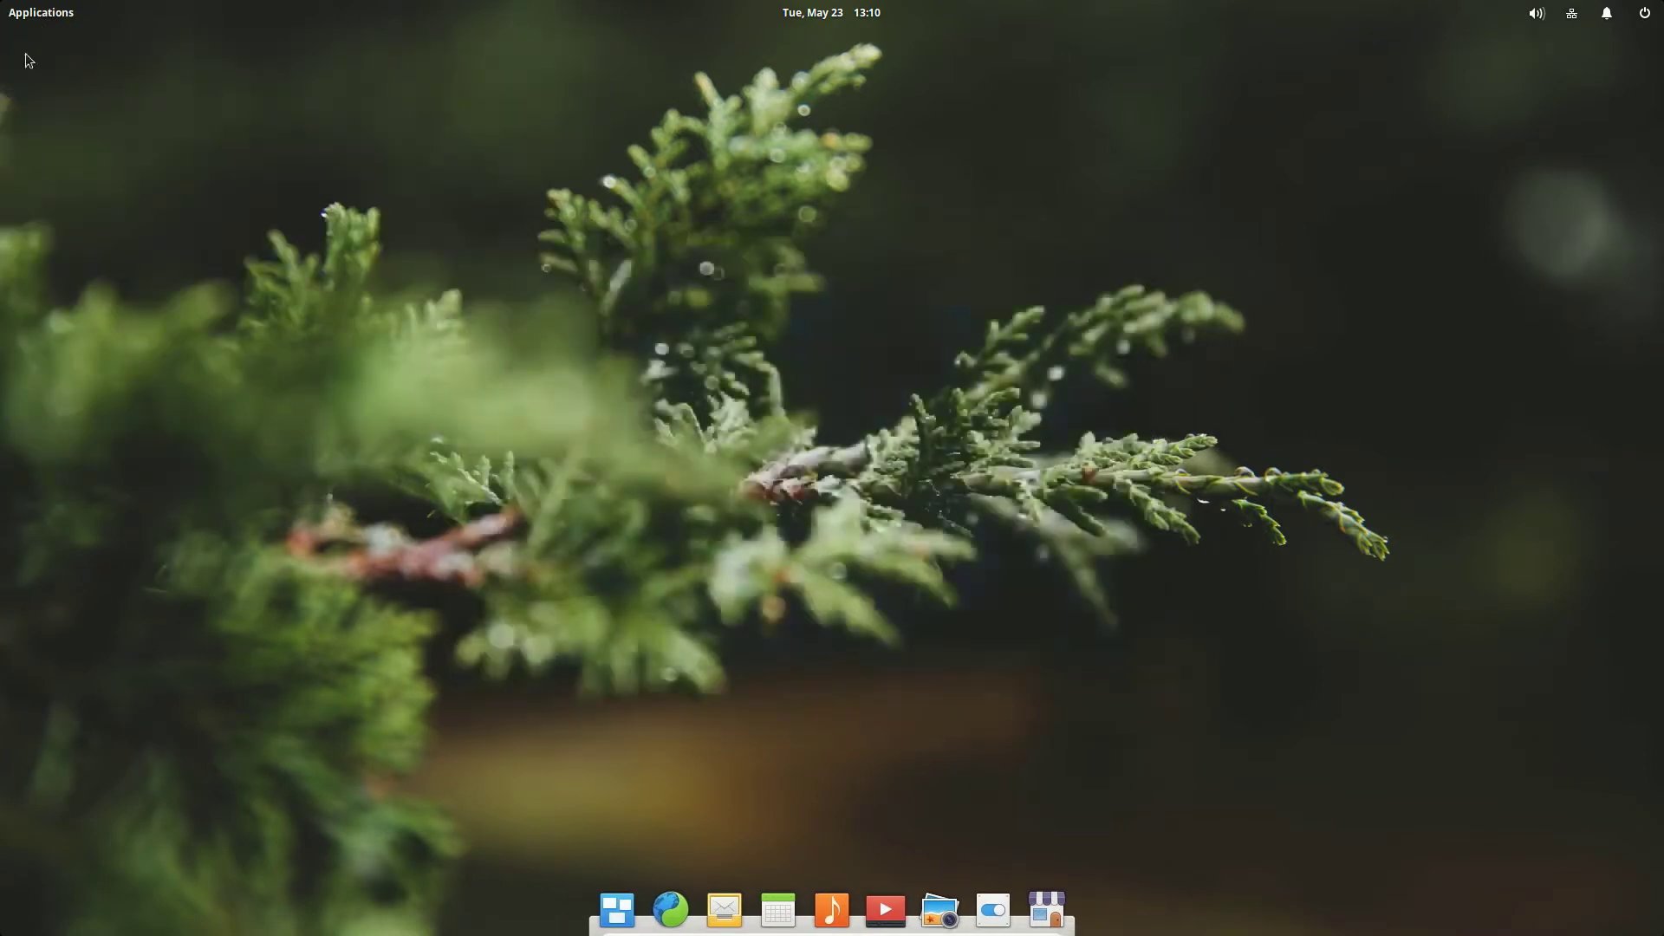
Launch and close the Scratch text editor, then open System Settings
click(31, 13)
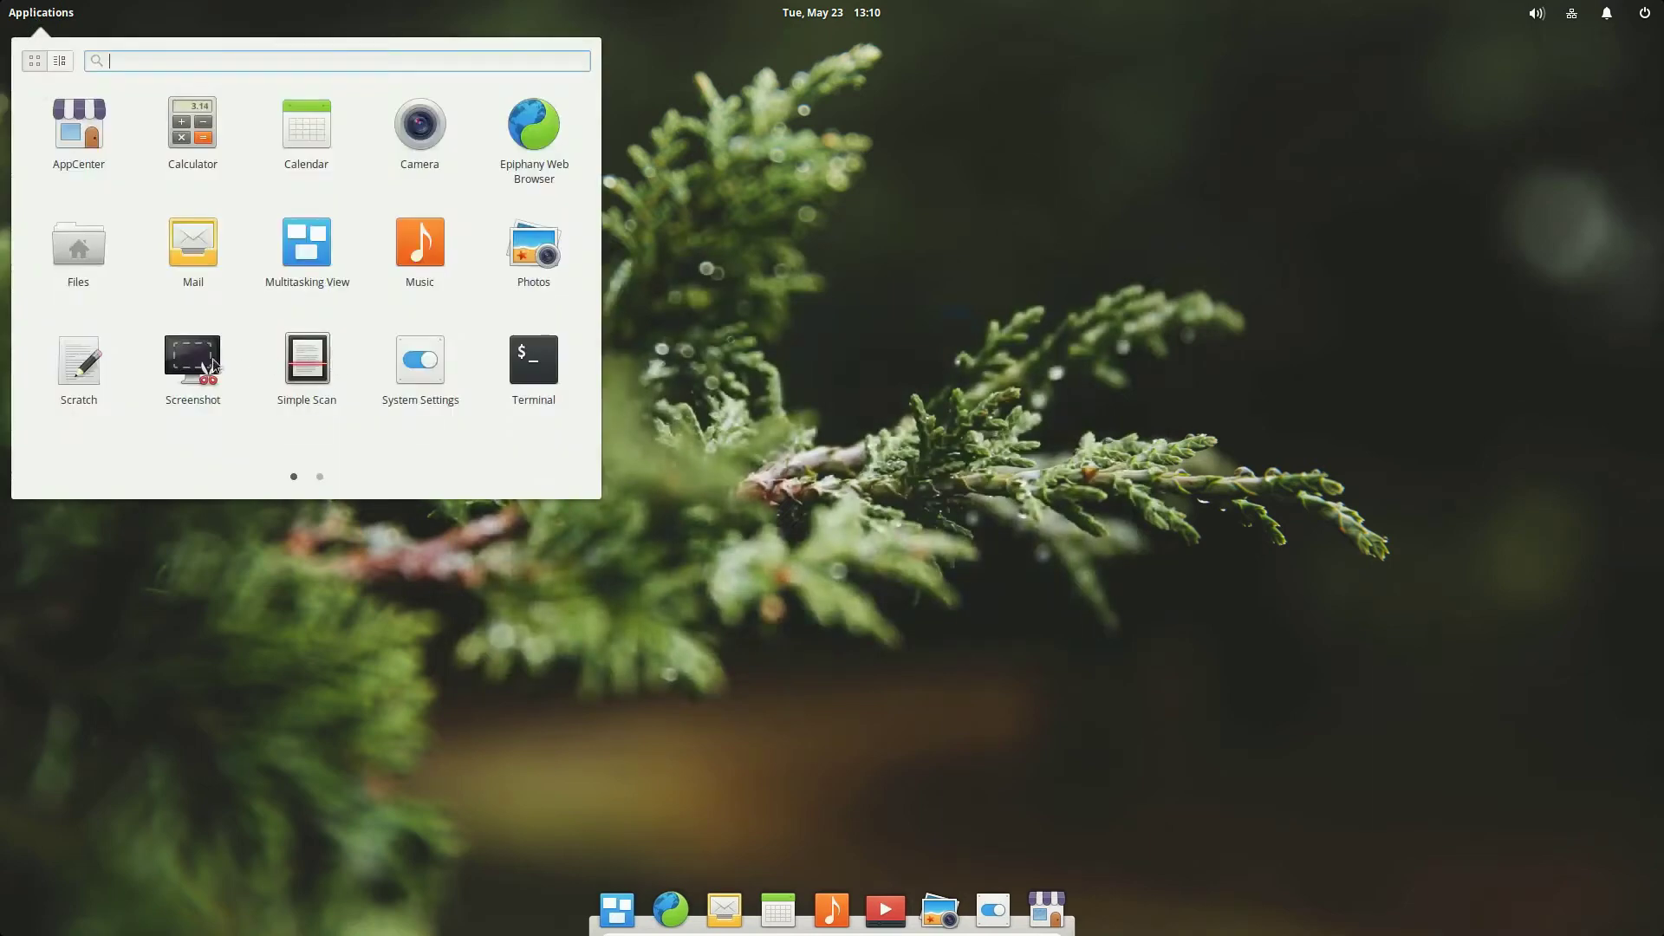
click(82, 372)
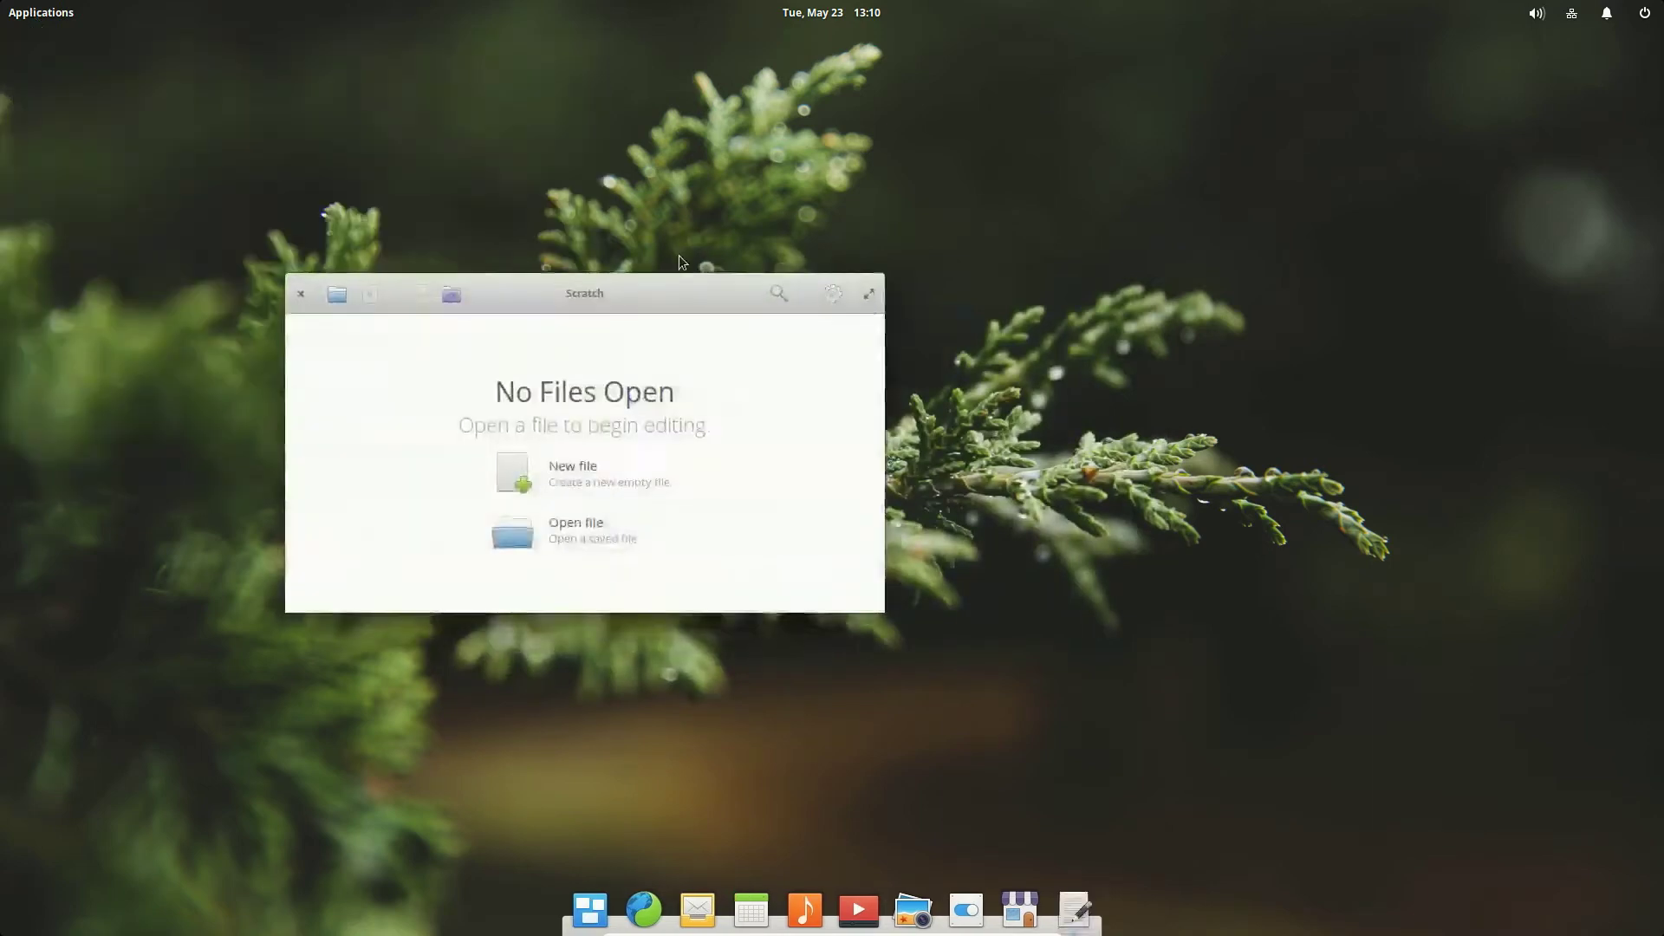
click(300, 293)
click(34, 14)
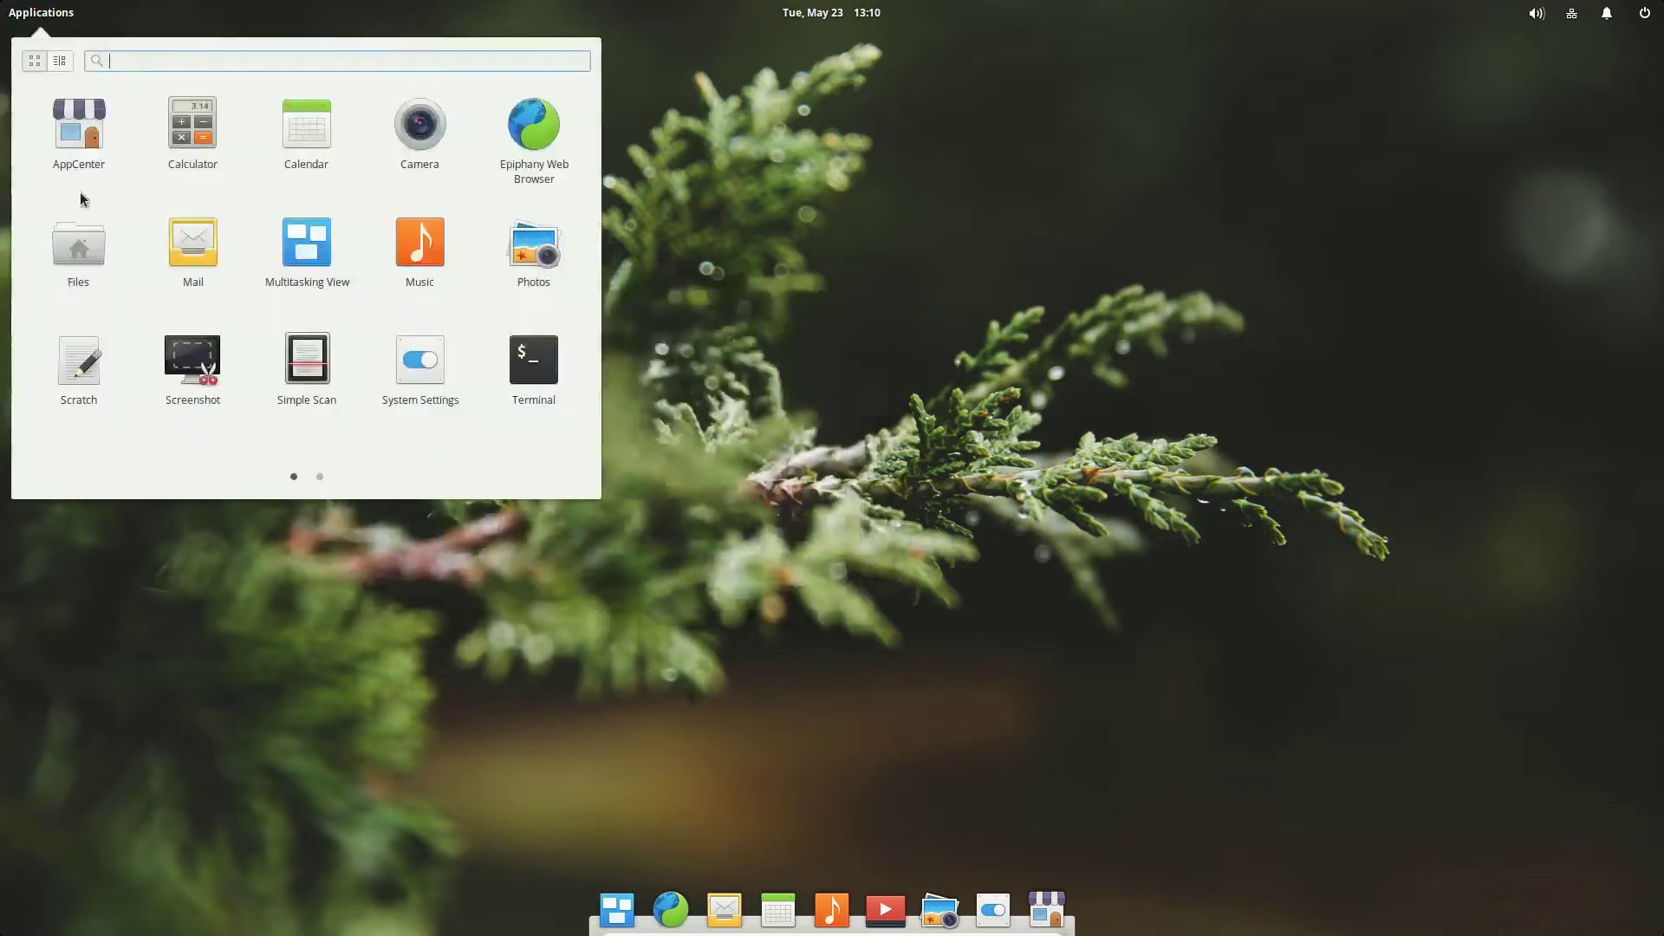
click(421, 368)
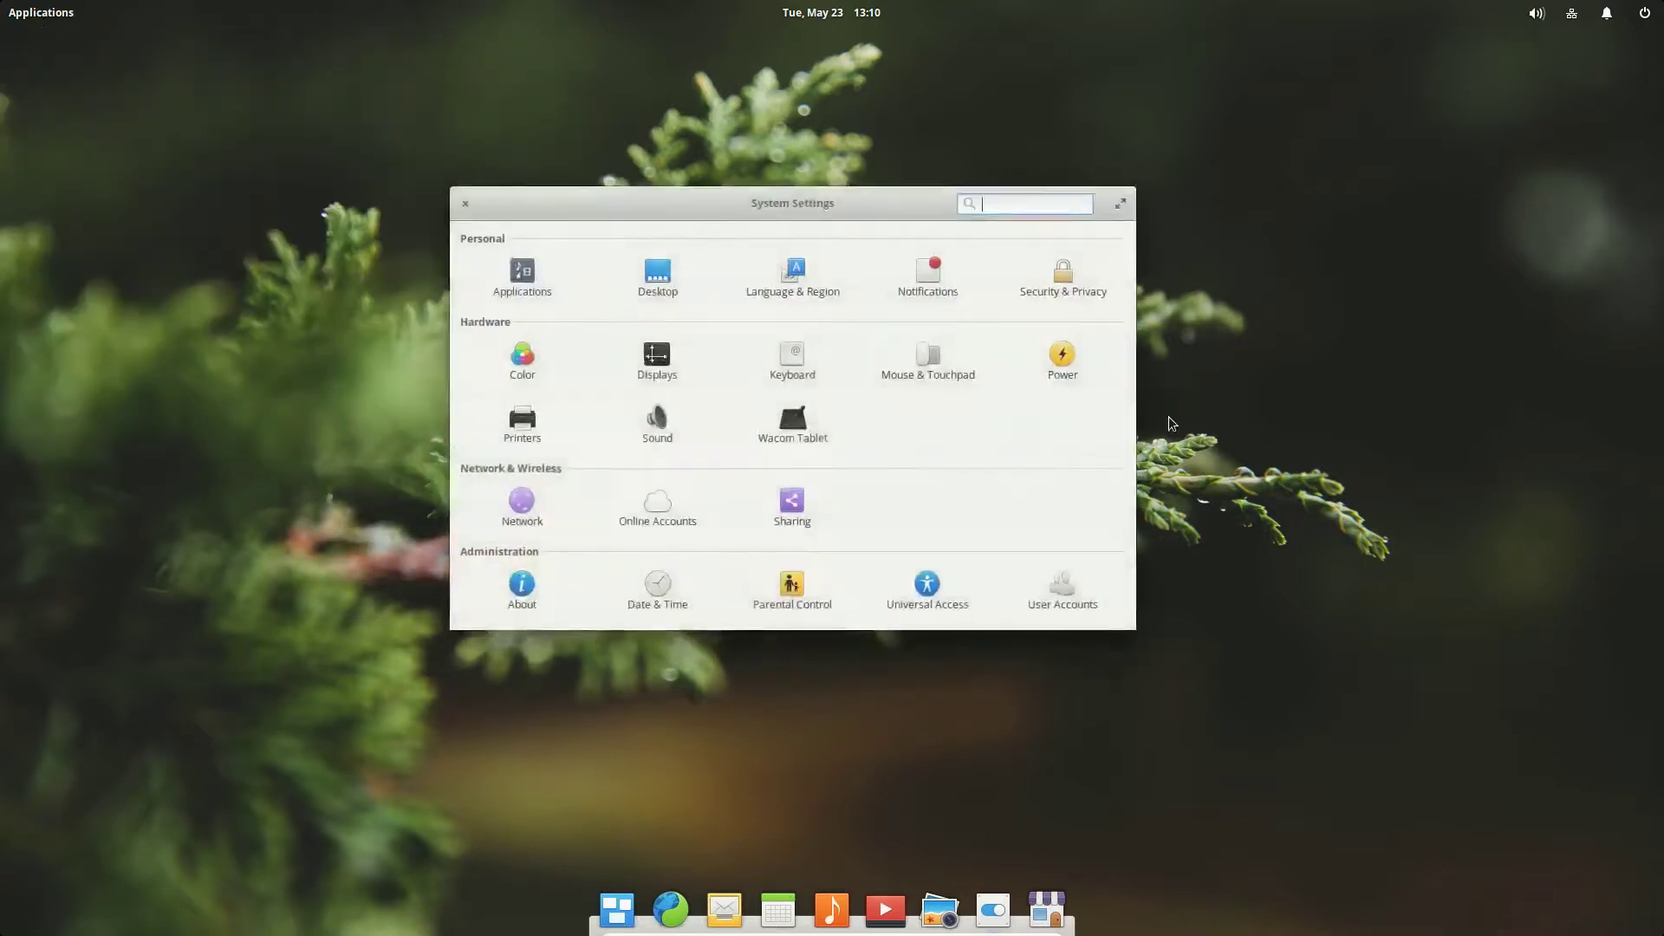
Close the System Settings window to return to the bare desktop
click(465, 203)
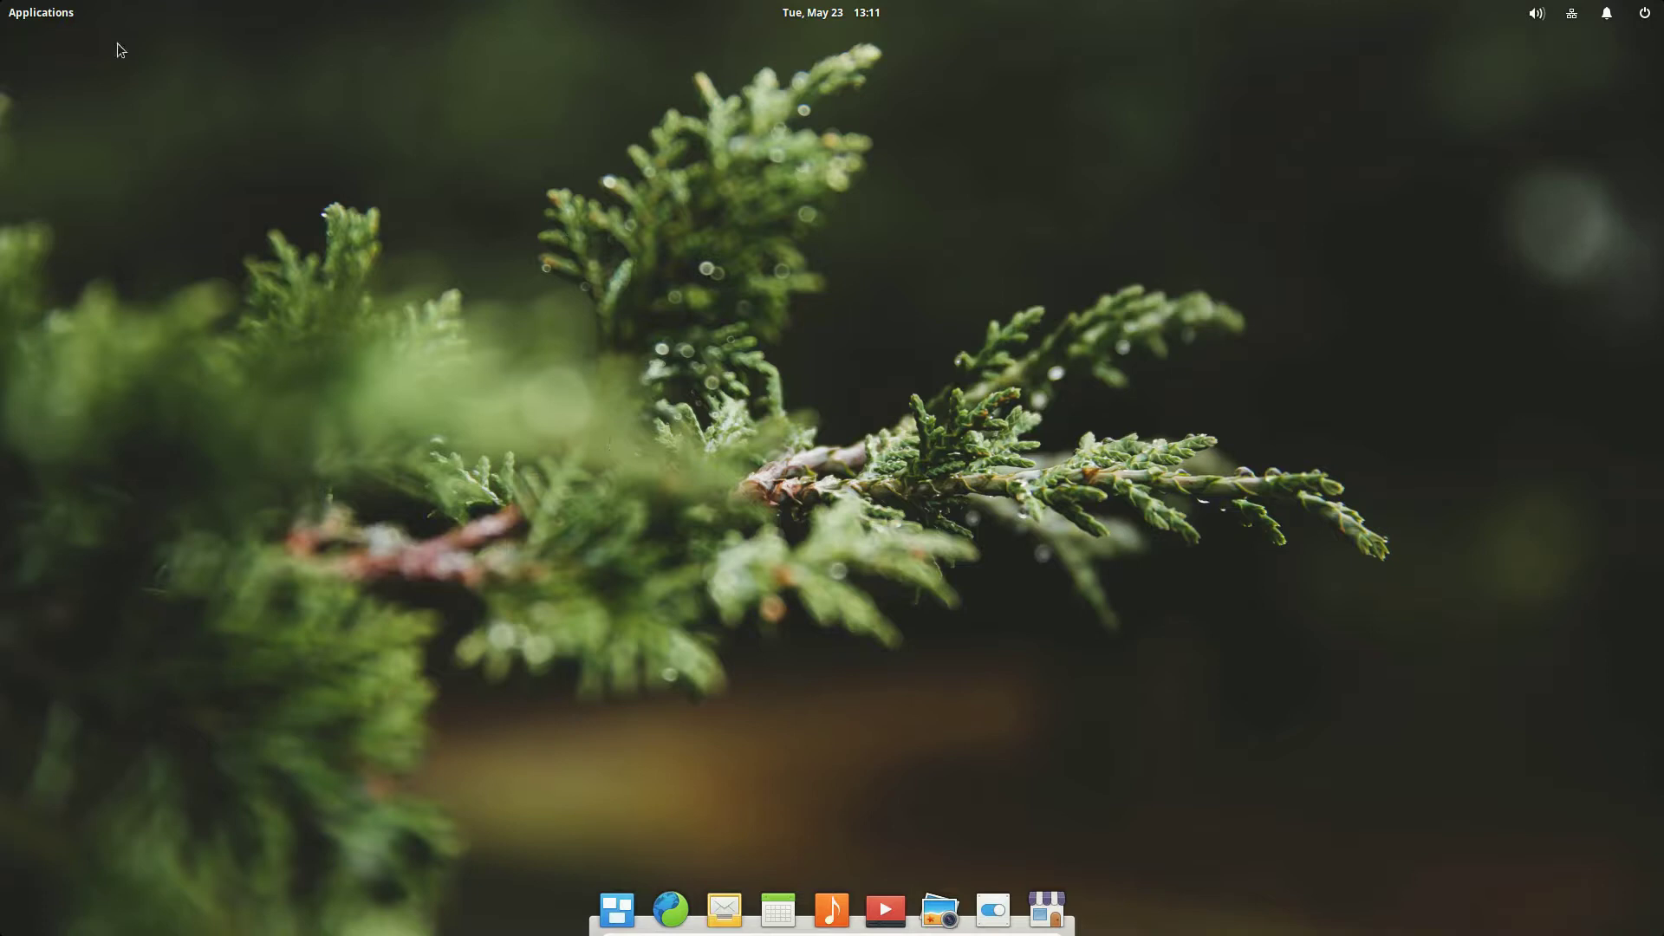
Search the launcher for 'vid', clear the search, and close the launcher
click(51, 15)
text(vid)
key(BackSpace)
key(BackSpace)
key(BackSpace)
click(932, 413)
Reopen the launcher, view the Videos app alone on page 2, then close it
click(54, 16)
scroll(201, 202, down, 1)
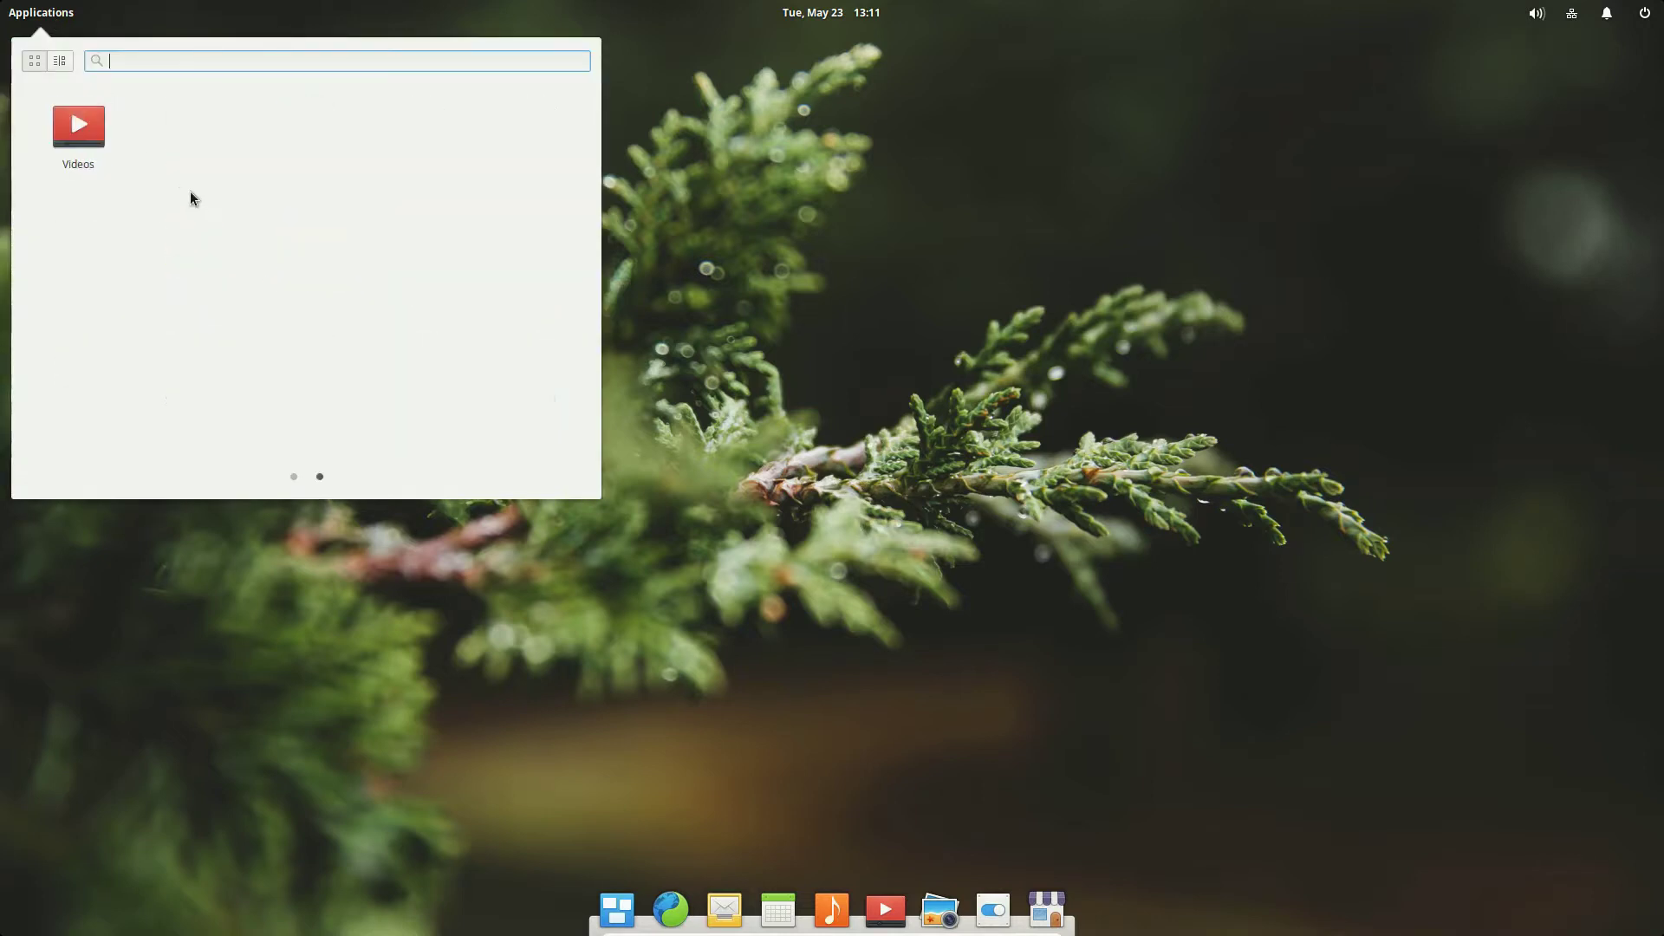
scroll(191, 198, up, 1)
click(1050, 229)
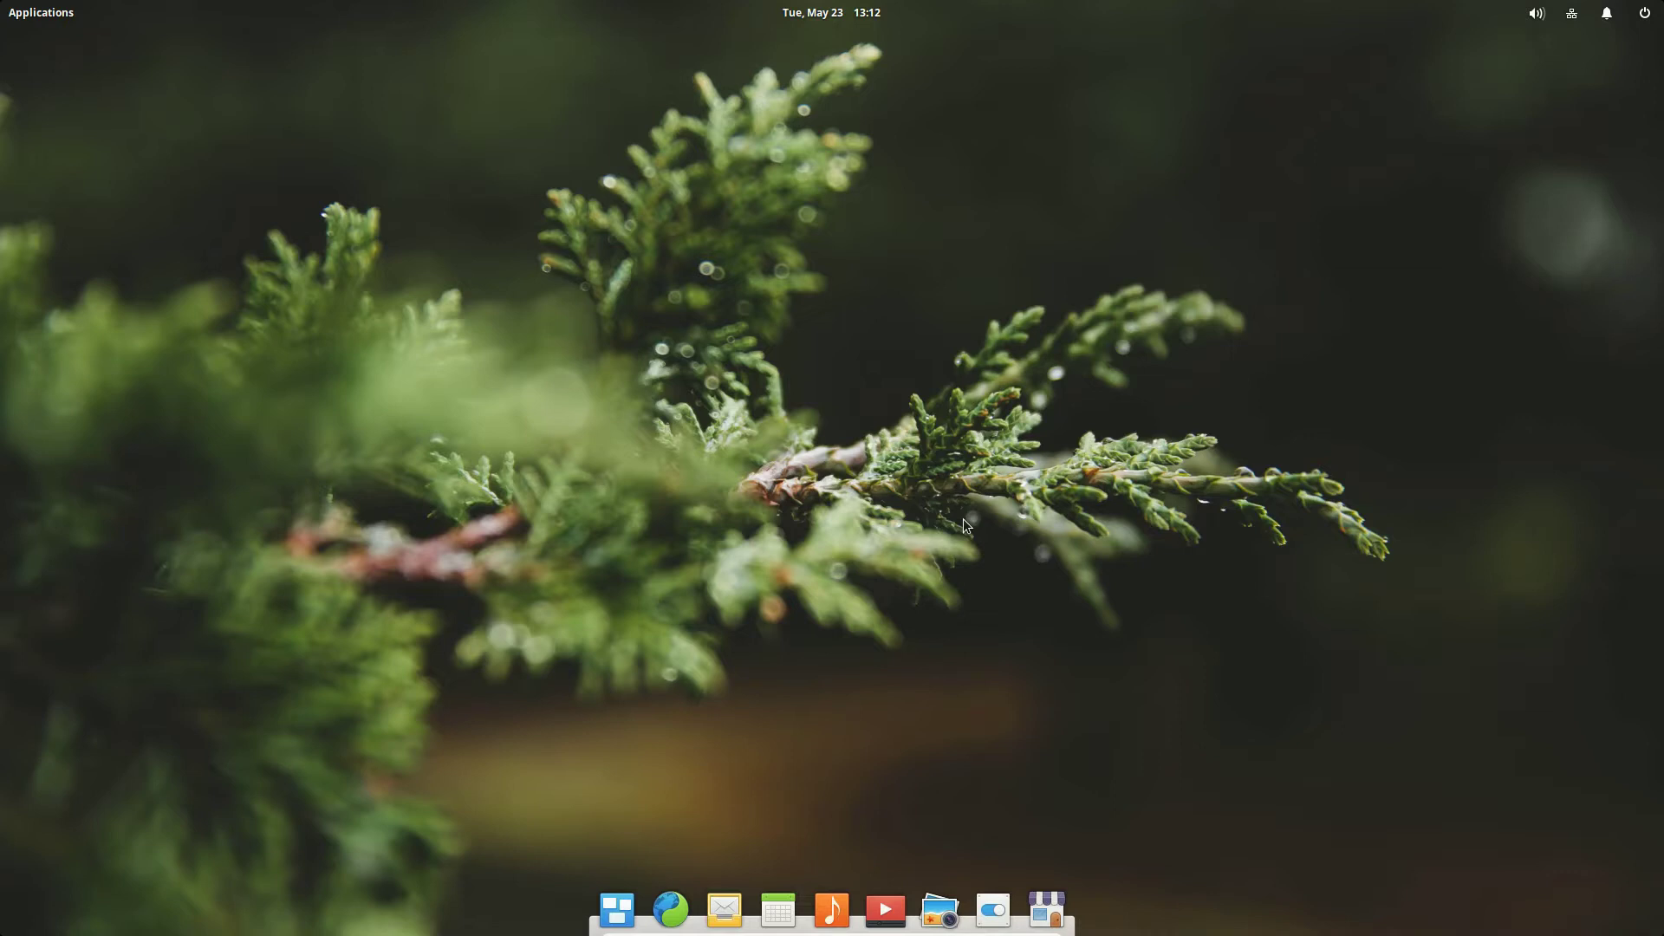
Show the AppCenter entry's context menu in the launcher, dismiss it, and close the launcher
click(41, 12)
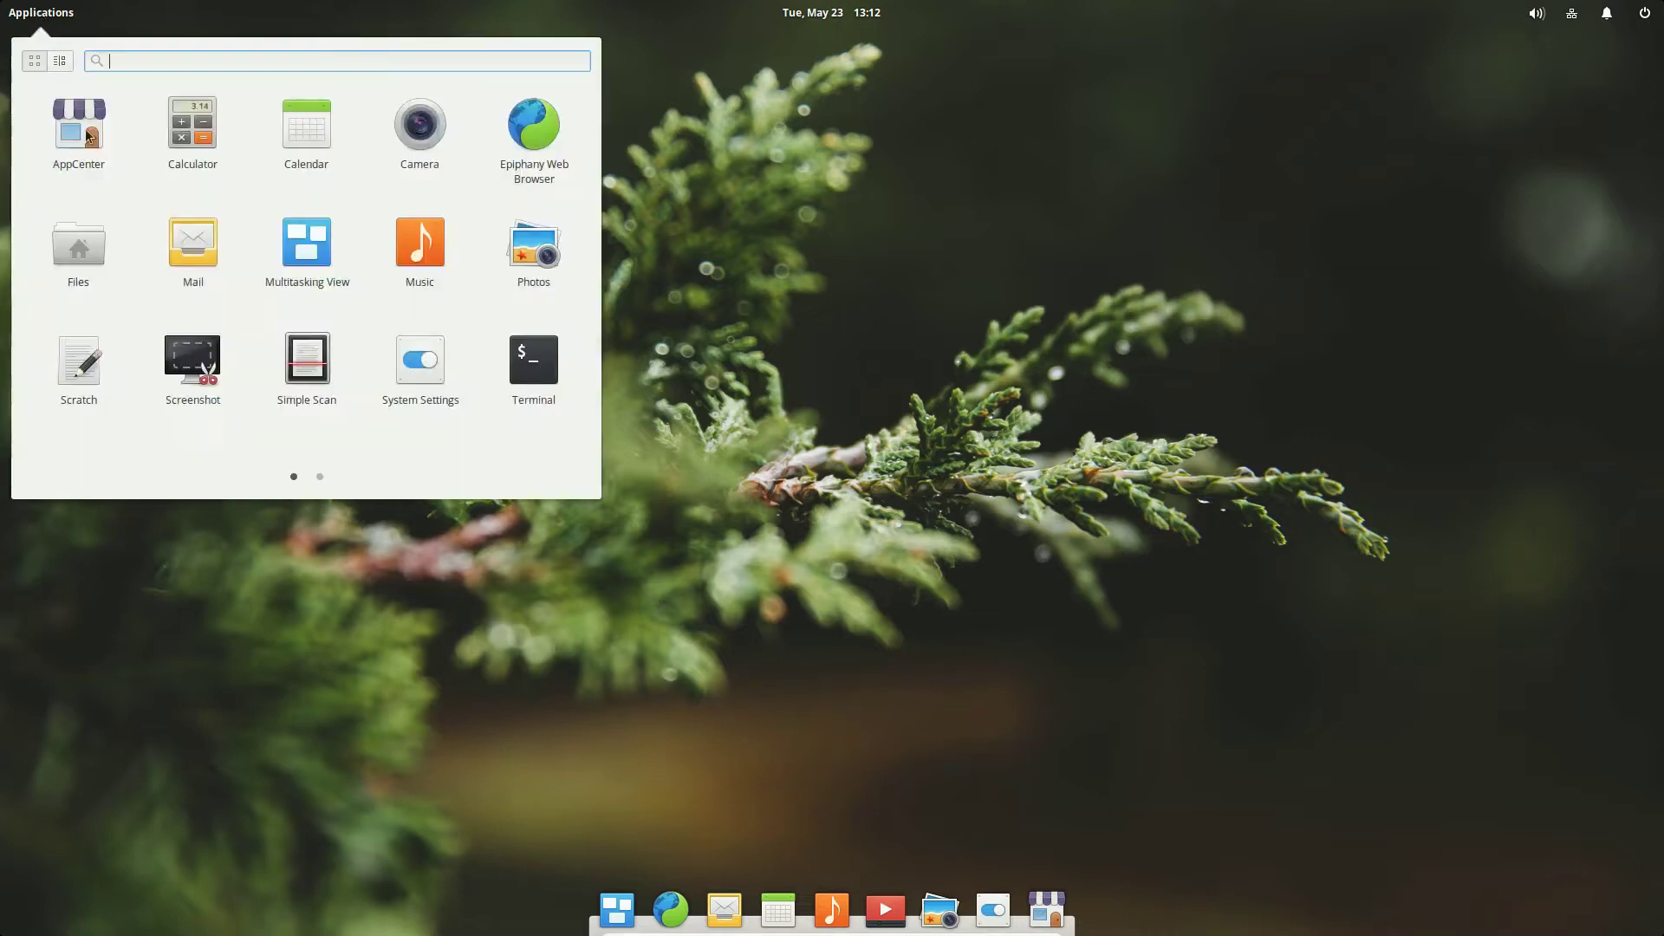
right_click(86, 135)
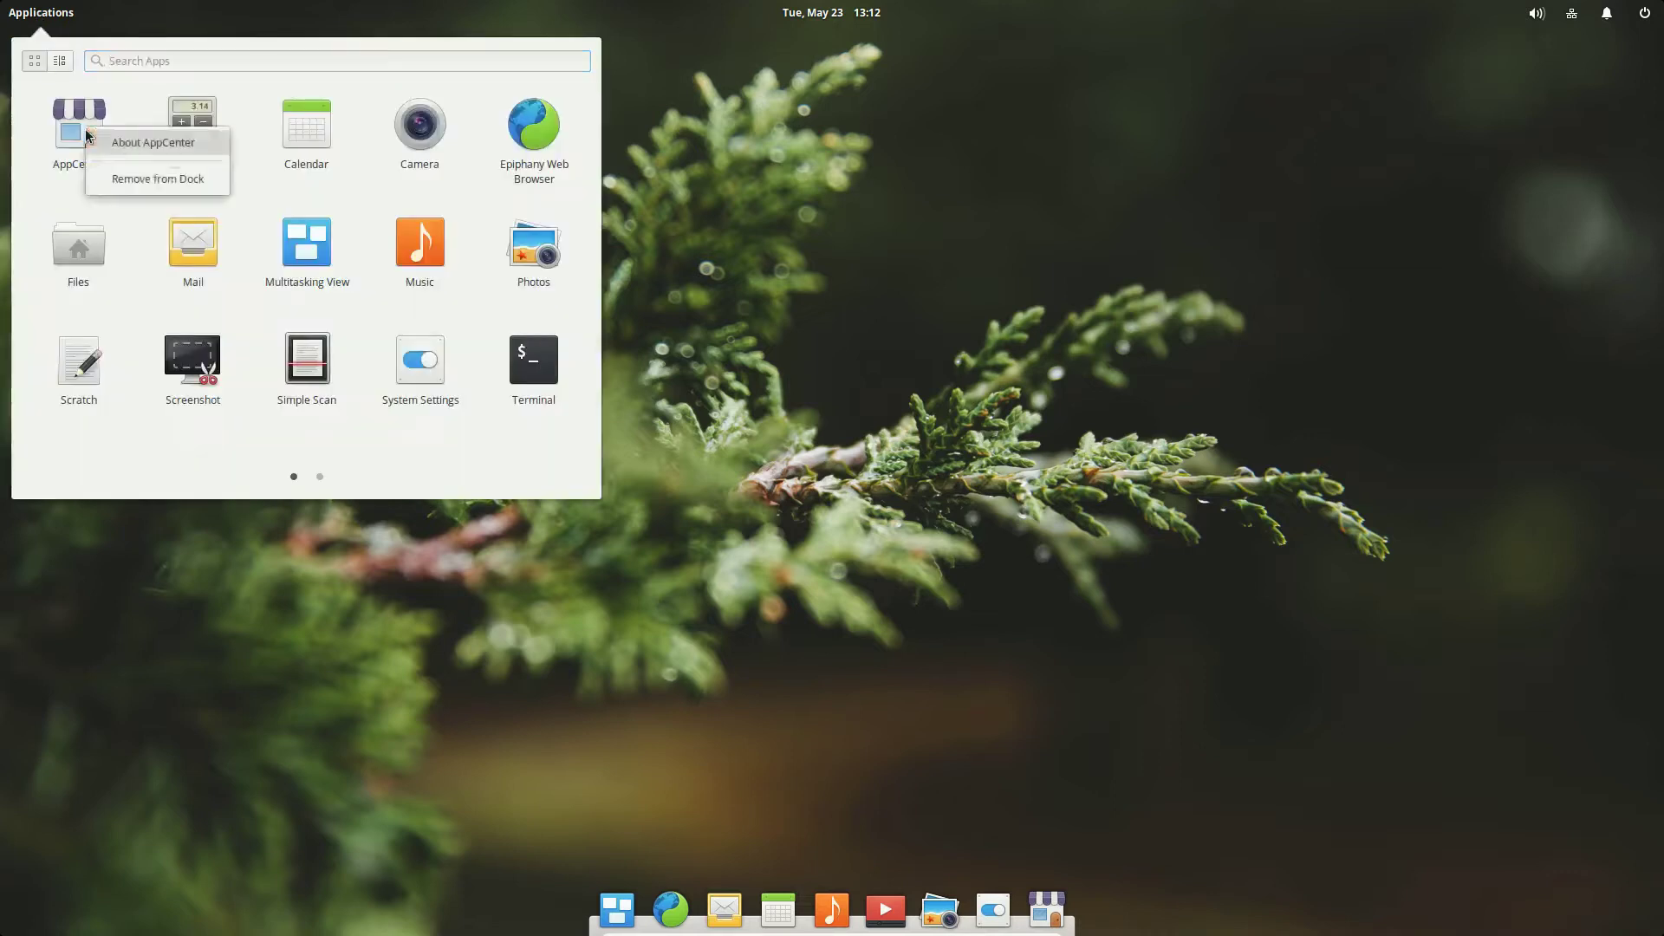
click(998, 421)
click(968, 359)
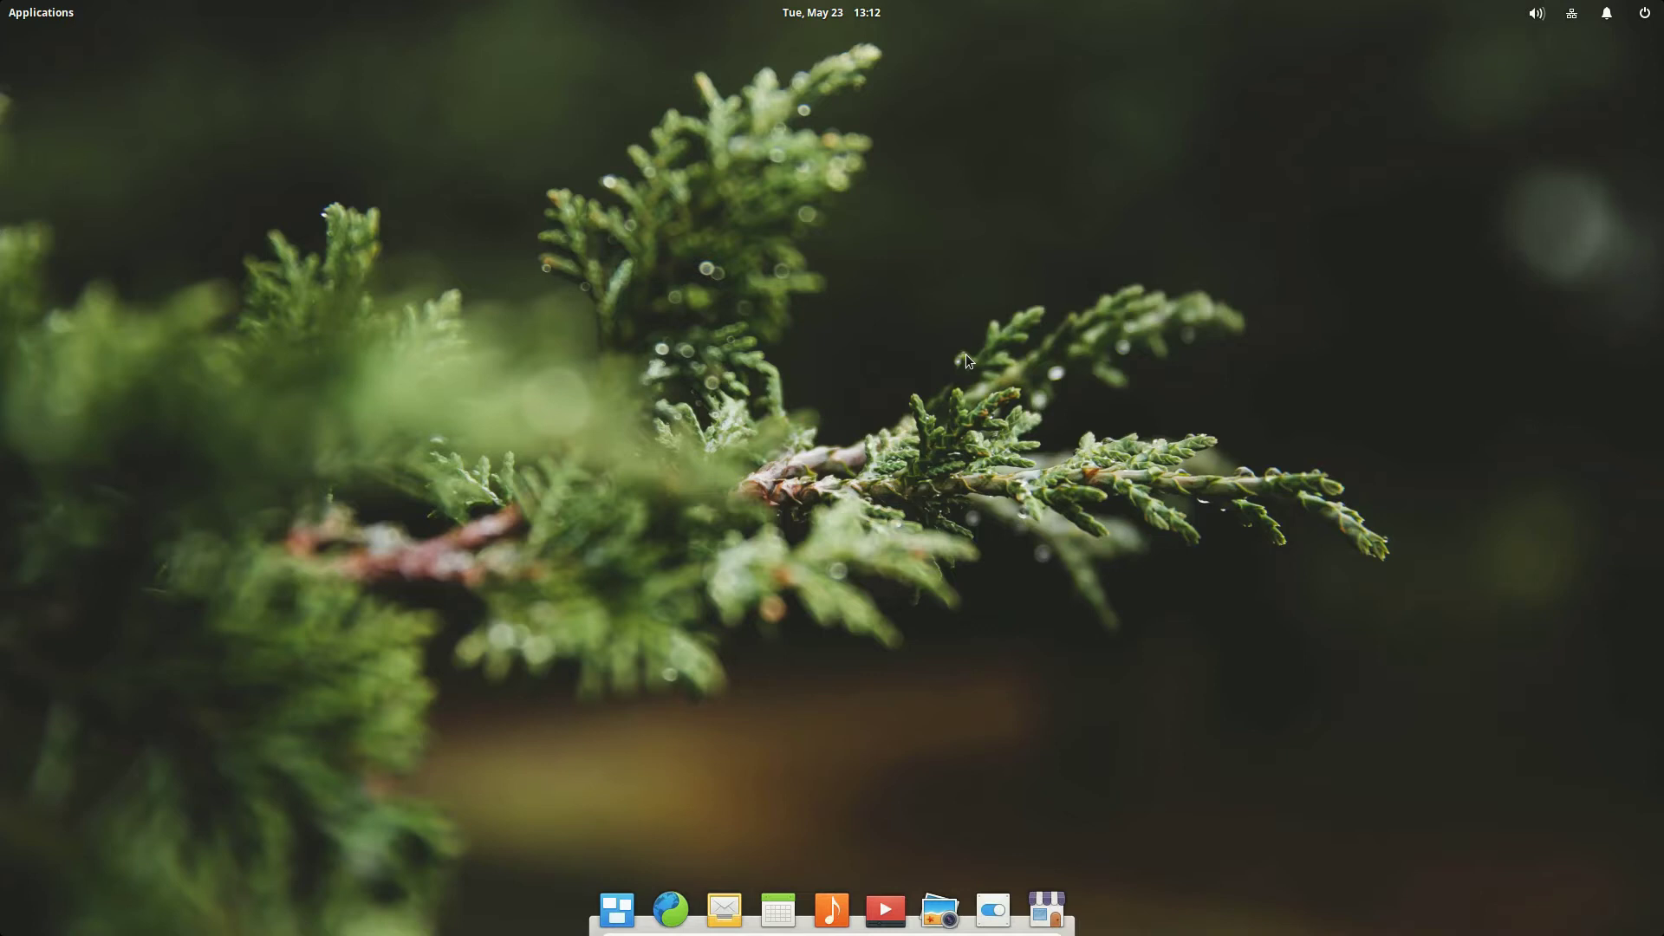
click(1045, 908)
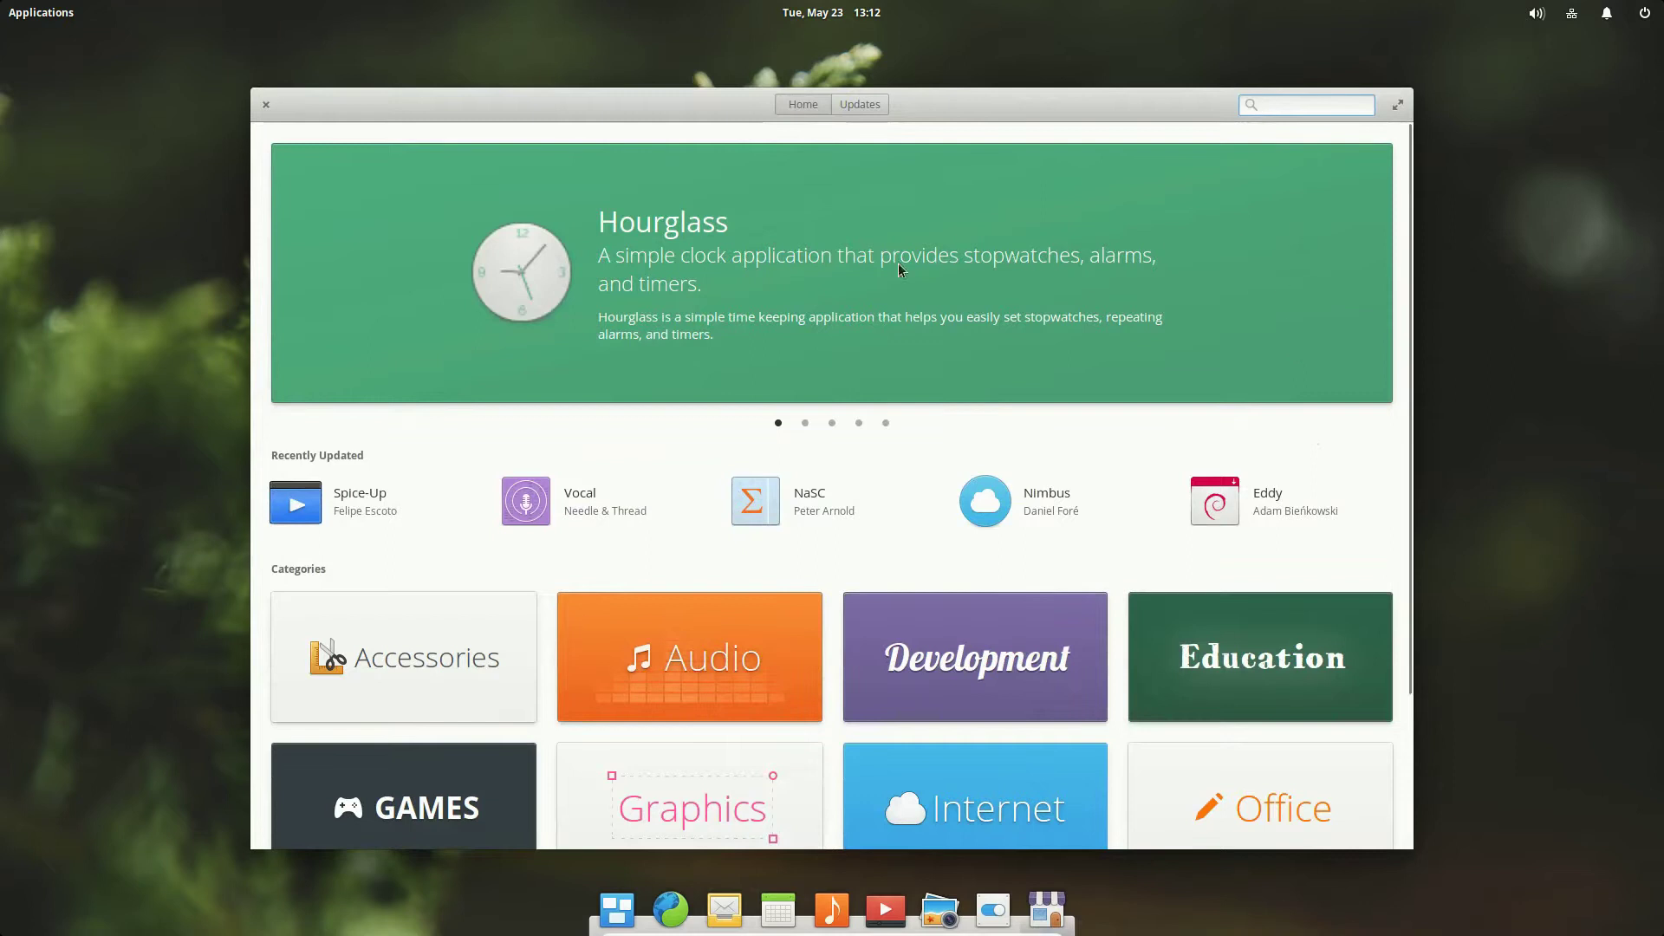
click(265, 108)
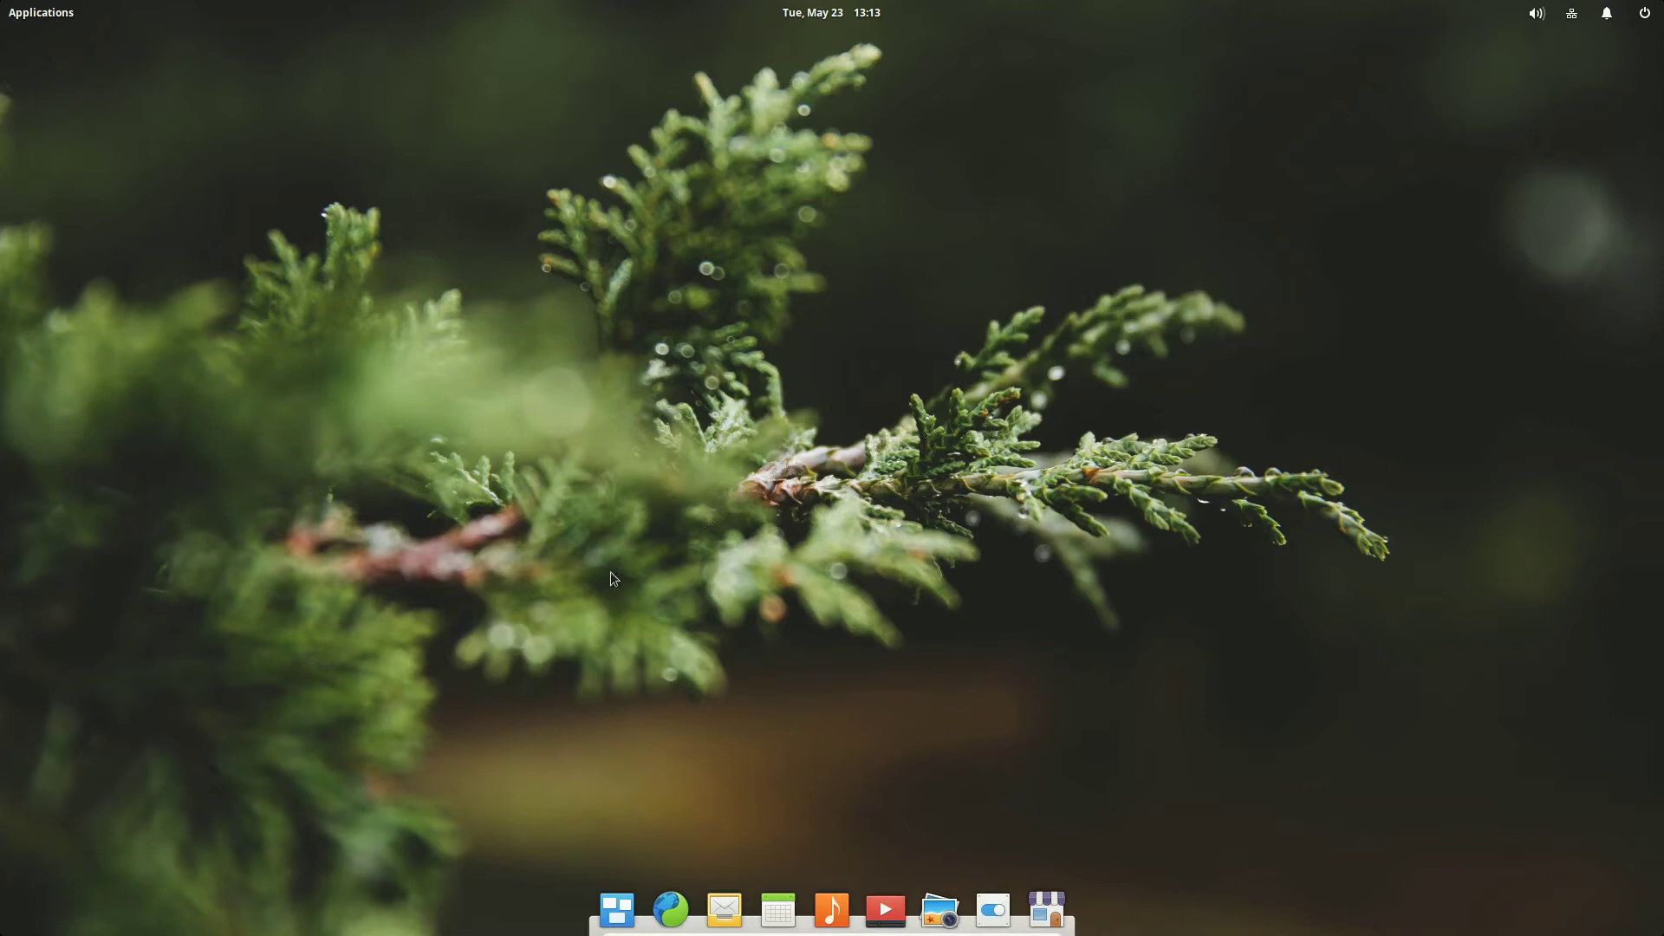
click(73, 14)
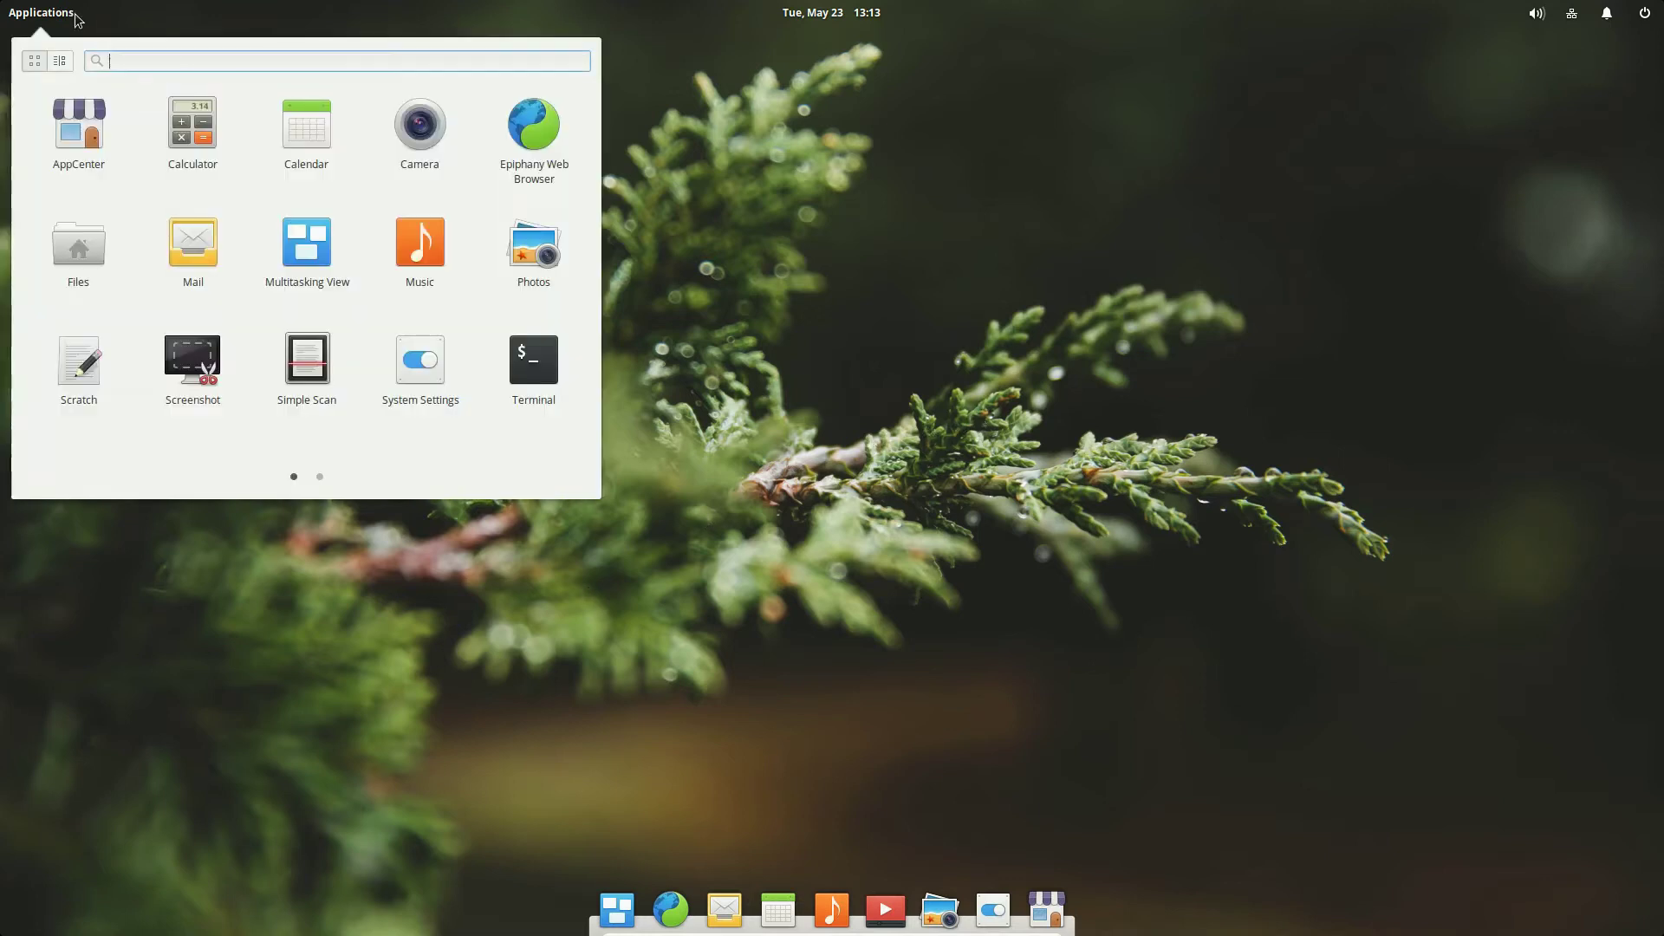
click(1123, 464)
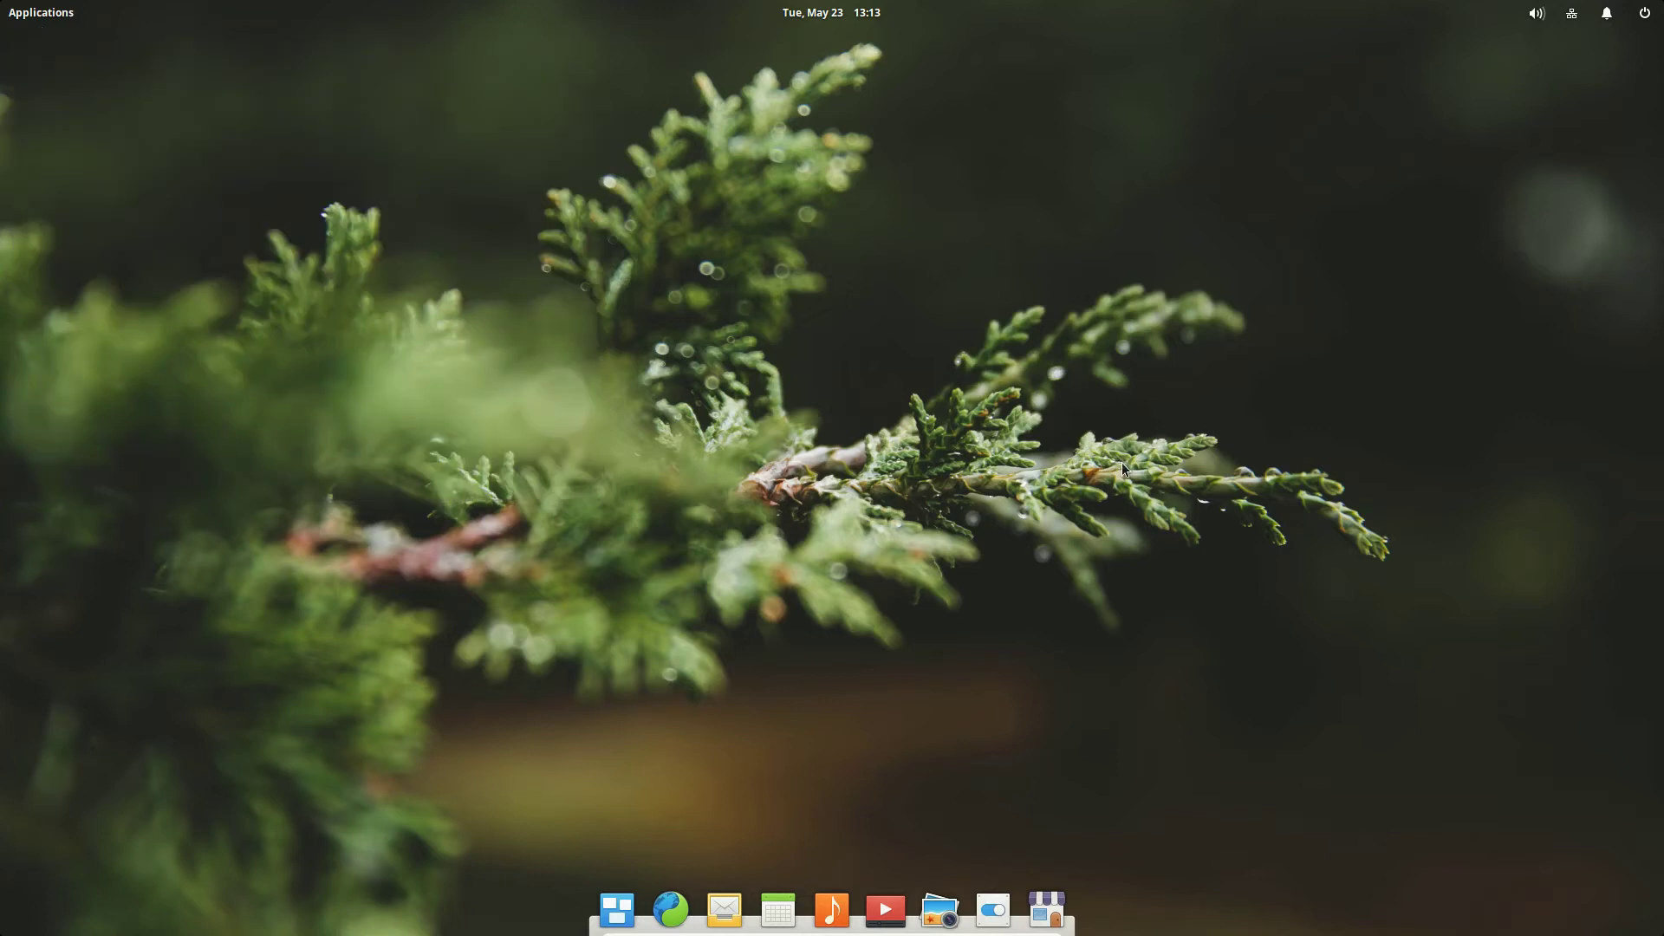